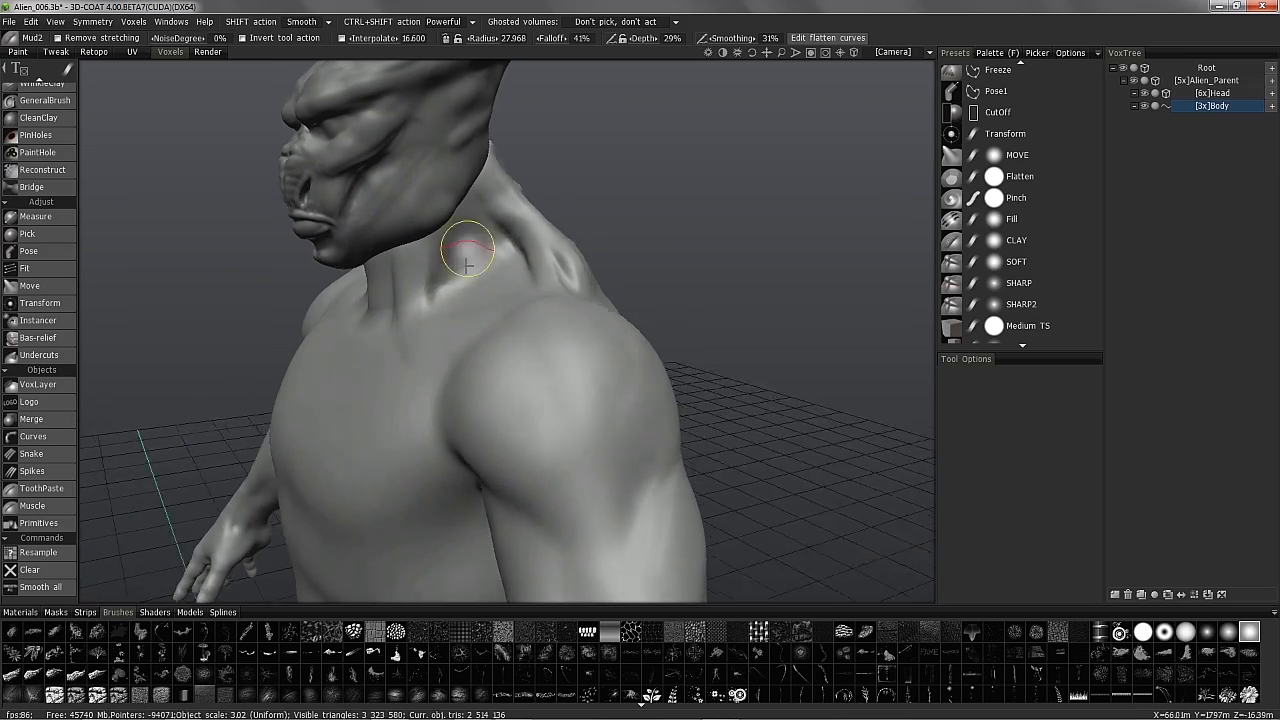
Sculpt deeper muscle folds on the side of the neck and upper shoulder with the Mud2 brush at 68% depth.
{"action": "key", "text": "KP_2"}
{"action": "left_click_drag", "start_coordinate": [262, 355], "coordinate": [455, 288], "text": "alt"}
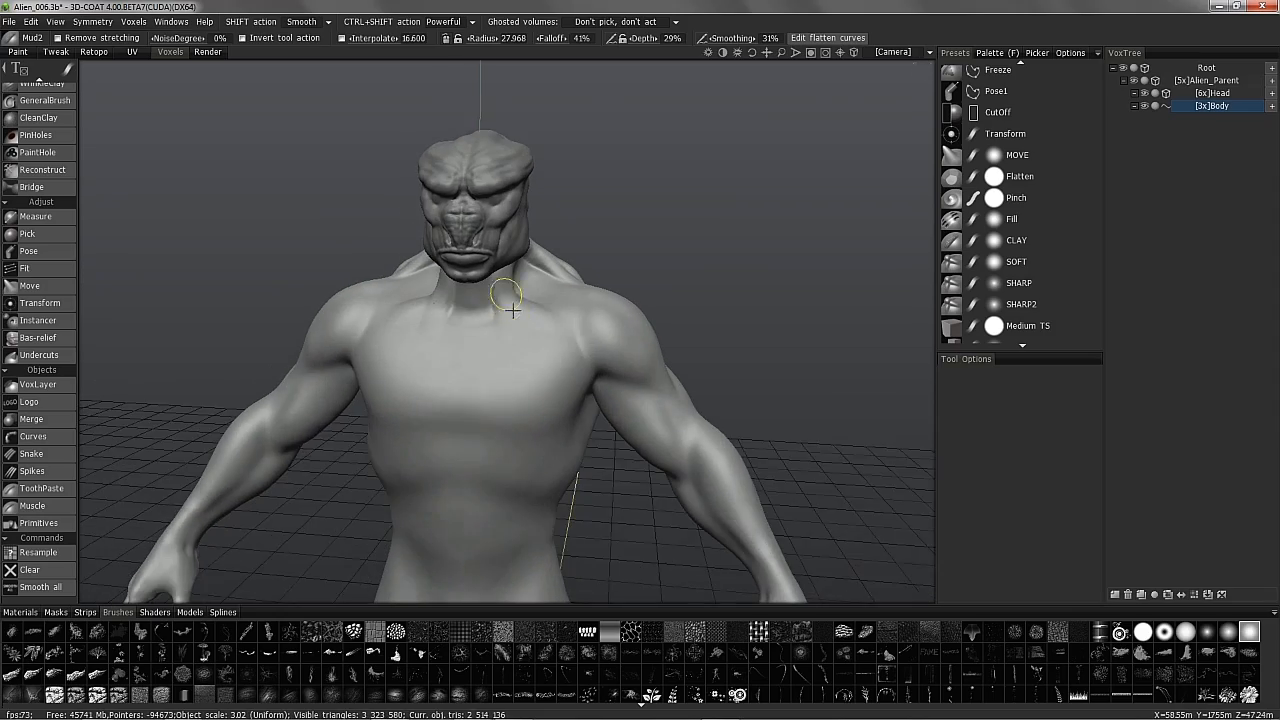
{"action": "left_click_drag", "start_coordinate": [503, 298], "coordinate": [414, 280], "text": "alt"}
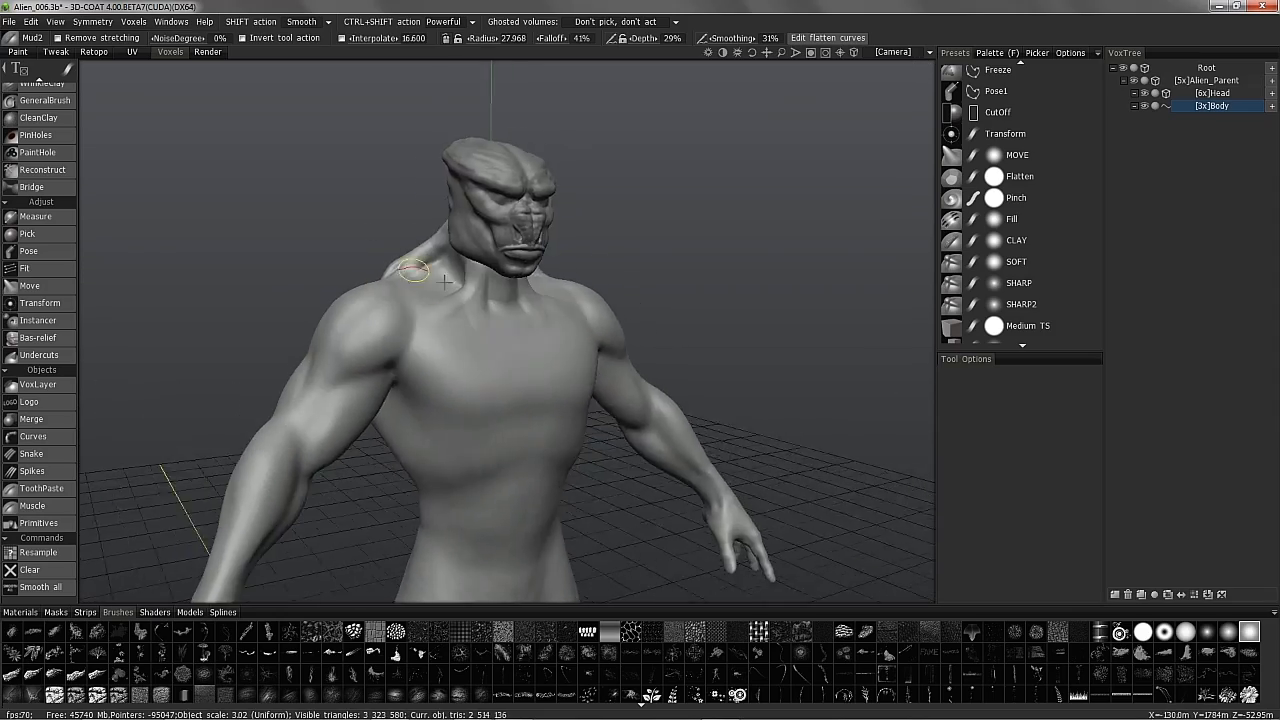
{"action": "key", "text": "KP_2"}
{"action": "left_click_drag", "start_coordinate": [340, 352], "coordinate": [589, 297], "text": "alt"}
{"action": "right_click_drag", "start_coordinate": [589, 297], "coordinate": [509, 309], "text": "alt"}
{"action": "mouse_move", "coordinate": [509, 309]}
{"action": "left_mouse_down", "text": "alt"}
{"action": "mouse_move", "coordinate": [512, 281]}
{"action": "mouse_move", "coordinate": [528, 300]}
{"action": "mouse_move", "coordinate": [503, 277]}
{"action": "mouse_move", "coordinate": [514, 337]}
{"action": "mouse_move", "coordinate": [504, 300]}
{"action": "mouse_move", "coordinate": [417, 280]}
{"action": "mouse_move", "coordinate": [503, 283]}
{"action": "mouse_move", "coordinate": [443, 337]}
{"action": "mouse_move", "coordinate": [462, 313]}
{"action": "mouse_move", "coordinate": [443, 358]}
{"action": "mouse_move", "coordinate": [243, 363]}
{"action": "mouse_move", "coordinate": [452, 300]}
{"action": "mouse_move", "coordinate": [300, 310]}
{"action": "mouse_move", "coordinate": [420, 297]}
{"action": "mouse_move", "coordinate": [426, 274]}
{"action": "mouse_move", "coordinate": [401, 300]}
{"action": "mouse_move", "coordinate": [371, 277]}
{"action": "mouse_move", "coordinate": [413, 335]}
{"action": "left_mouse_up", "text": "alt"}
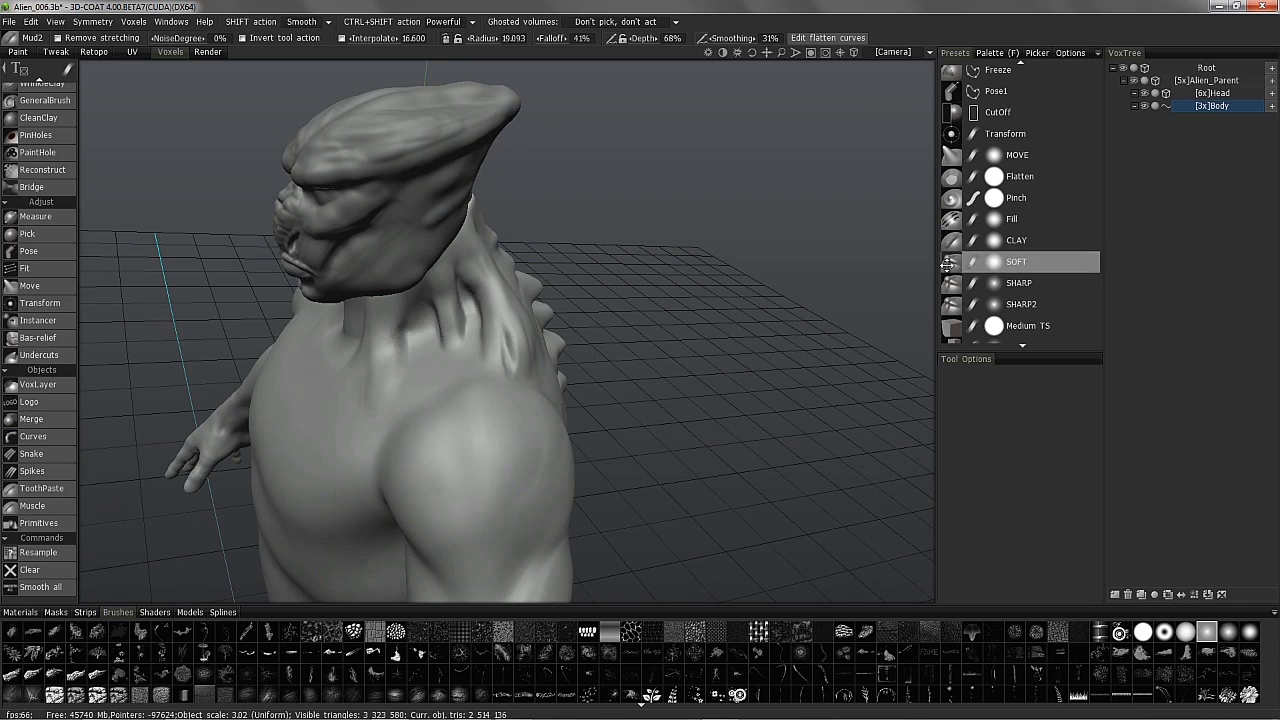
Build up the muscle strands between neck and shoulder with the Buildup brush, using a radius of about 21 and depth of 40–43%.
{"action": "scroll", "coordinate": [61, 244], "scroll_direction": "up", "scroll_amount": 3}
{"action": "scroll", "coordinate": [61, 244], "scroll_direction": "up", "scroll_amount": 8}
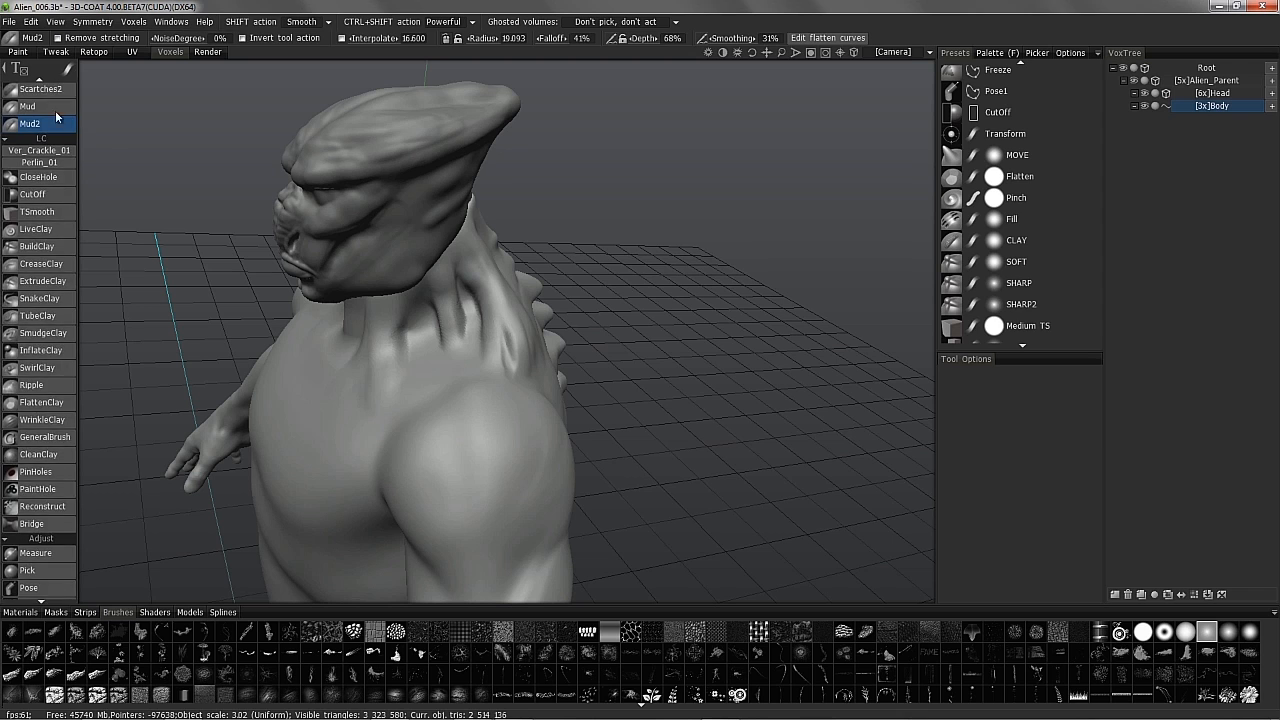
{"action": "left_click", "coordinate": [34, 221]}
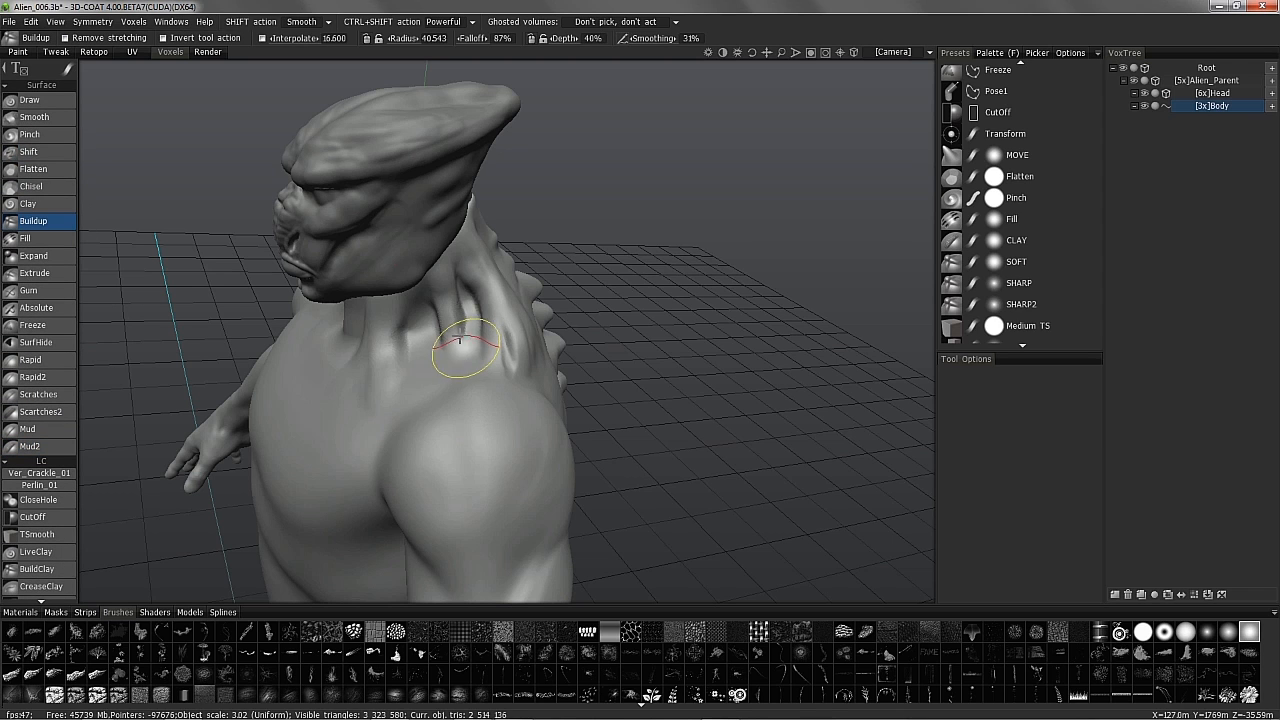
{"action": "right_click_drag", "start_coordinate": [409, 261], "coordinate": [403, 346]}
{"action": "left_click_drag", "start_coordinate": [403, 346], "coordinate": [423, 336], "text": "alt"}
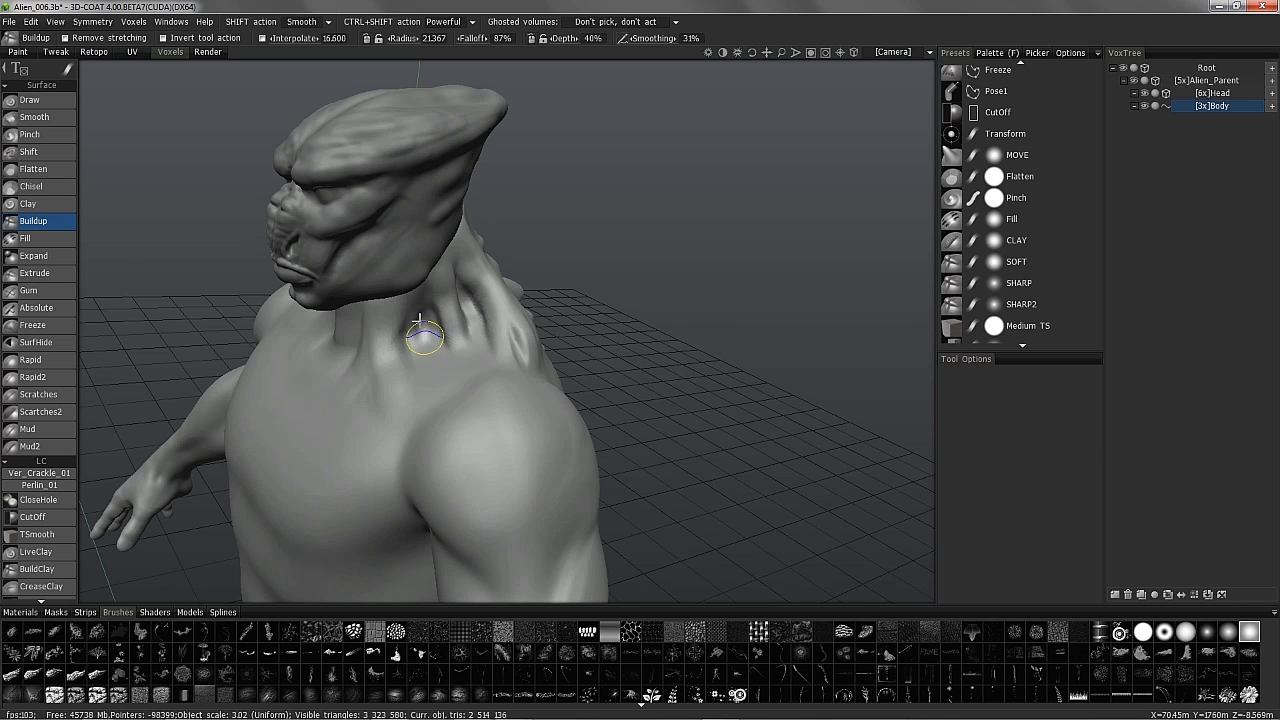
{"action": "mouse_move", "coordinate": [444, 337]}
{"action": "left_mouse_down", "text": "alt"}
{"action": "mouse_move", "coordinate": [297, 371]}
{"action": "mouse_move", "coordinate": [326, 377]}
{"action": "mouse_move", "coordinate": [249, 329]}
{"action": "mouse_move", "coordinate": [280, 313]}
{"action": "mouse_move", "coordinate": [300, 337]}
{"action": "mouse_move", "coordinate": [160, 300]}
{"action": "left_mouse_up", "text": "alt"}
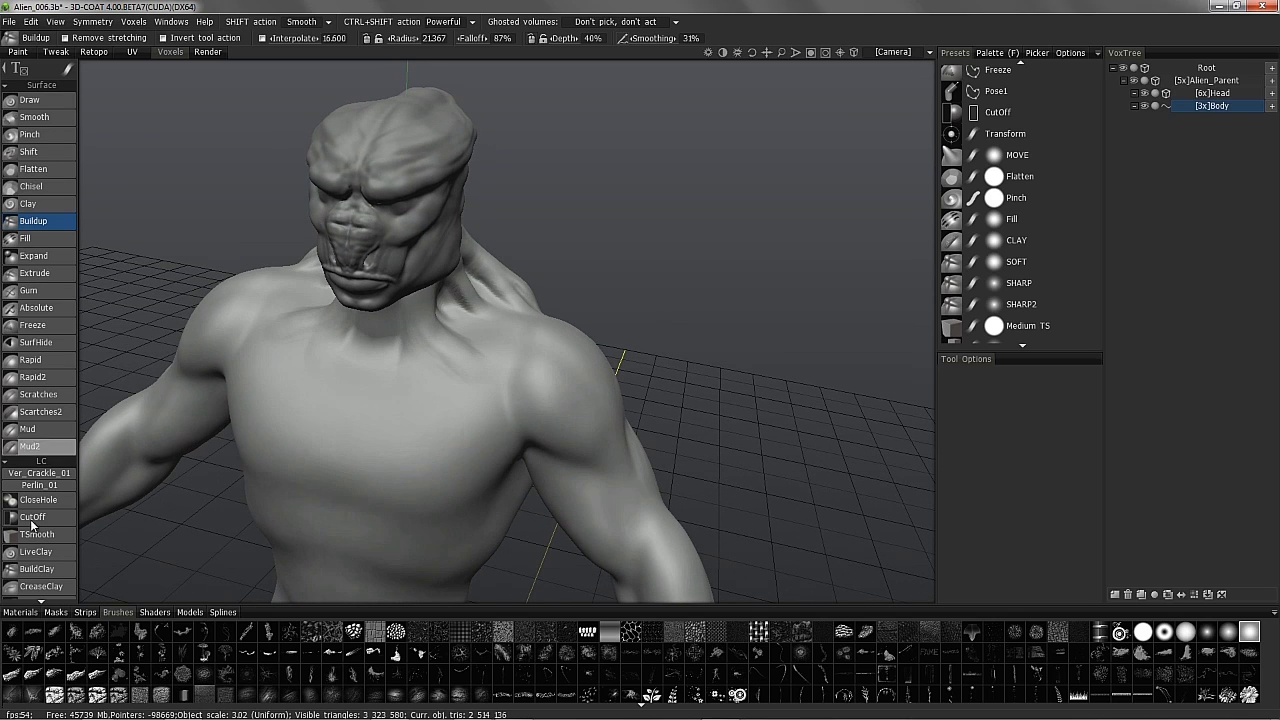
{"action": "mouse_move", "coordinate": [151, 419]}
{"action": "left_mouse_down", "text": "alt"}
{"action": "mouse_move", "coordinate": [444, 340]}
{"action": "mouse_move", "coordinate": [403, 345]}
{"action": "mouse_move", "coordinate": [418, 315]}
{"action": "left_mouse_up", "text": "alt"}
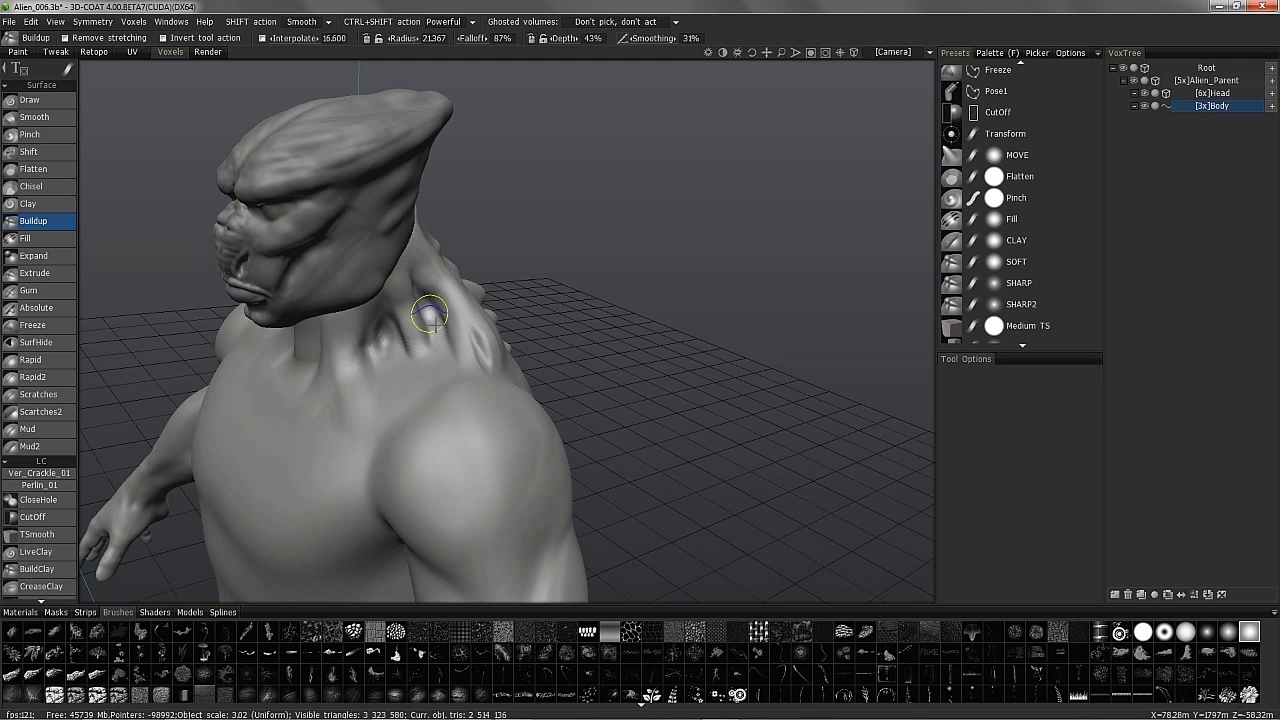
{"action": "mouse_move", "coordinate": [412, 320]}
{"action": "left_mouse_down", "text": "alt"}
{"action": "mouse_move", "coordinate": [437, 322]}
{"action": "mouse_move", "coordinate": [414, 314]}
{"action": "mouse_move", "coordinate": [477, 423]}
{"action": "mouse_move", "coordinate": [520, 358]}
{"action": "mouse_move", "coordinate": [509, 387]}
{"action": "left_mouse_up", "text": "alt"}
Examine the numbered slots in the QuickAccess palette and the options available for the CLAY preset.
{"action": "key", "text": "space"}
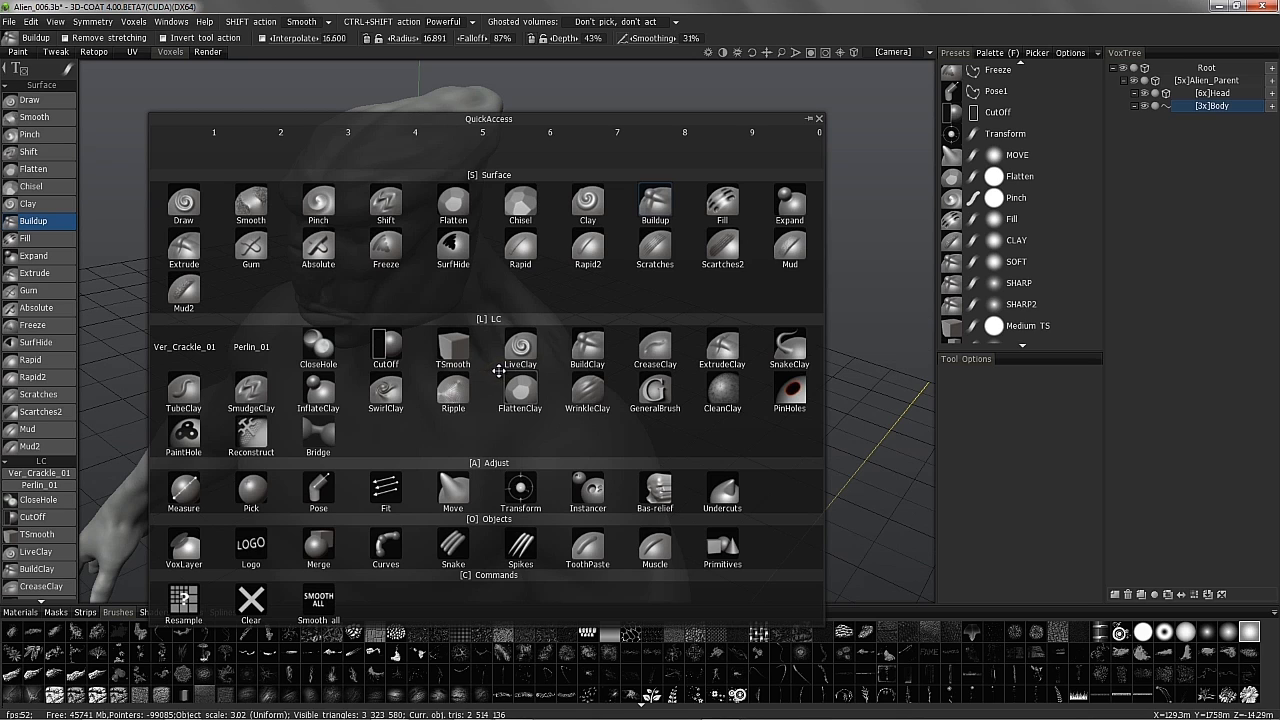
{"action": "key", "text": "space"}
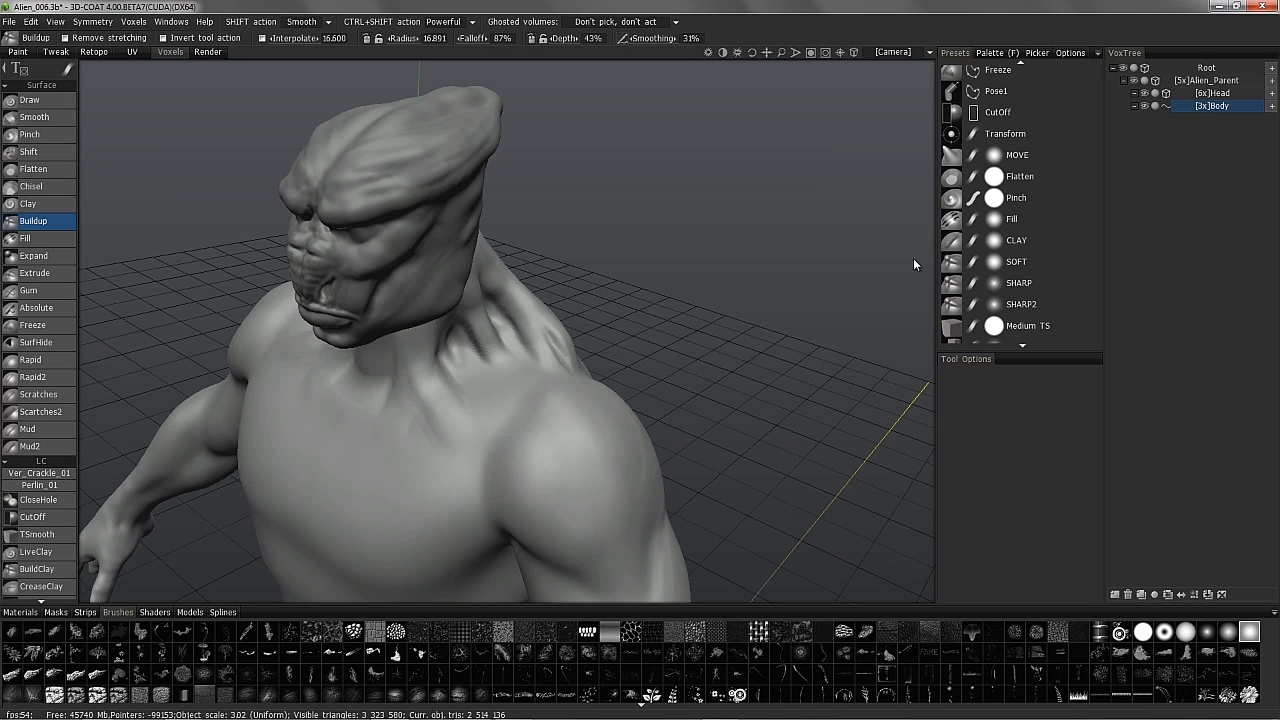
{"action": "right_click", "coordinate": [1018, 246]}
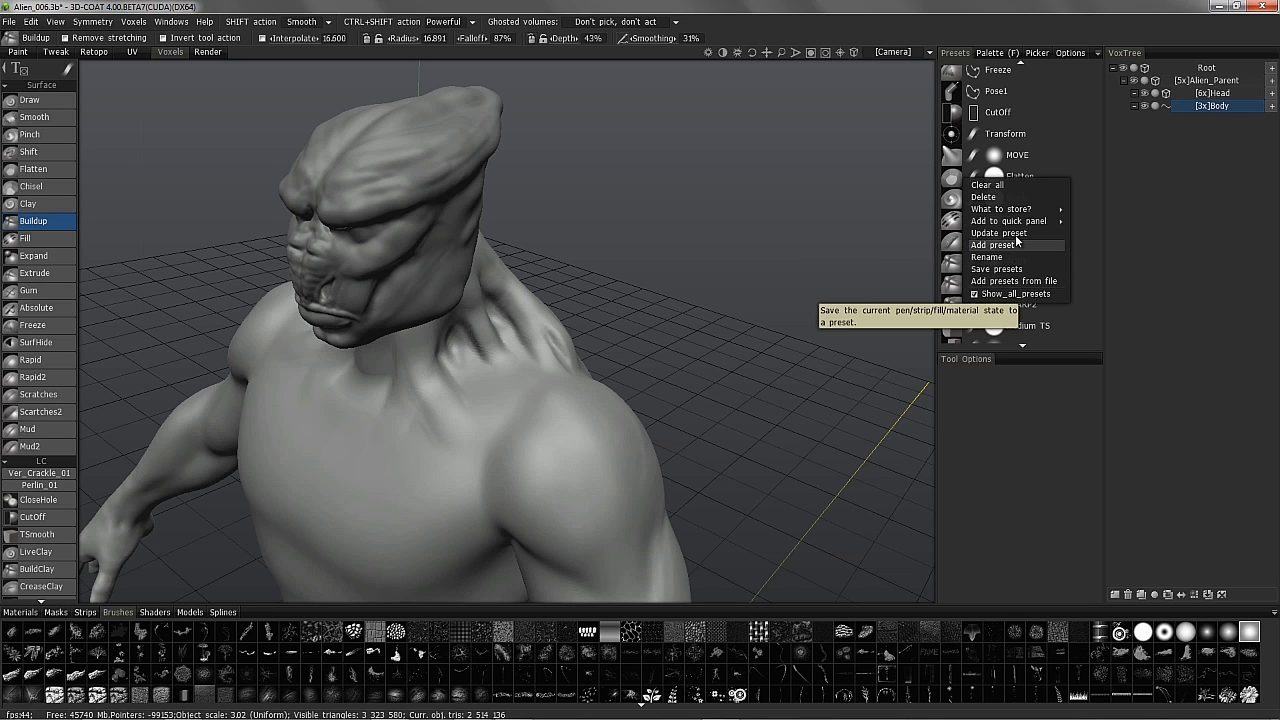
{"action": "mouse_move", "coordinate": [1004, 227]}
{"action": "left_click", "coordinate": [939, 225]}
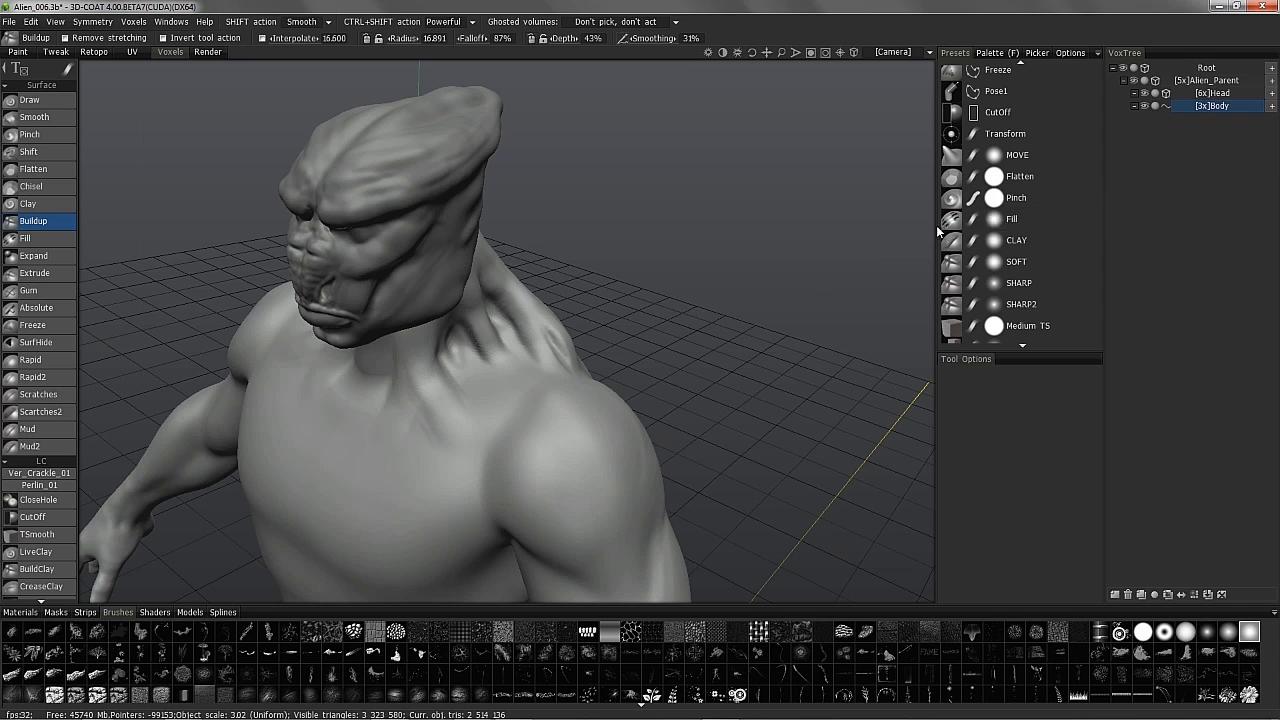
Assign the CLAY preset to slot #1 of the quick panel and check it in the QuickAccess palette.
{"action": "right_click", "coordinate": [1019, 246]}
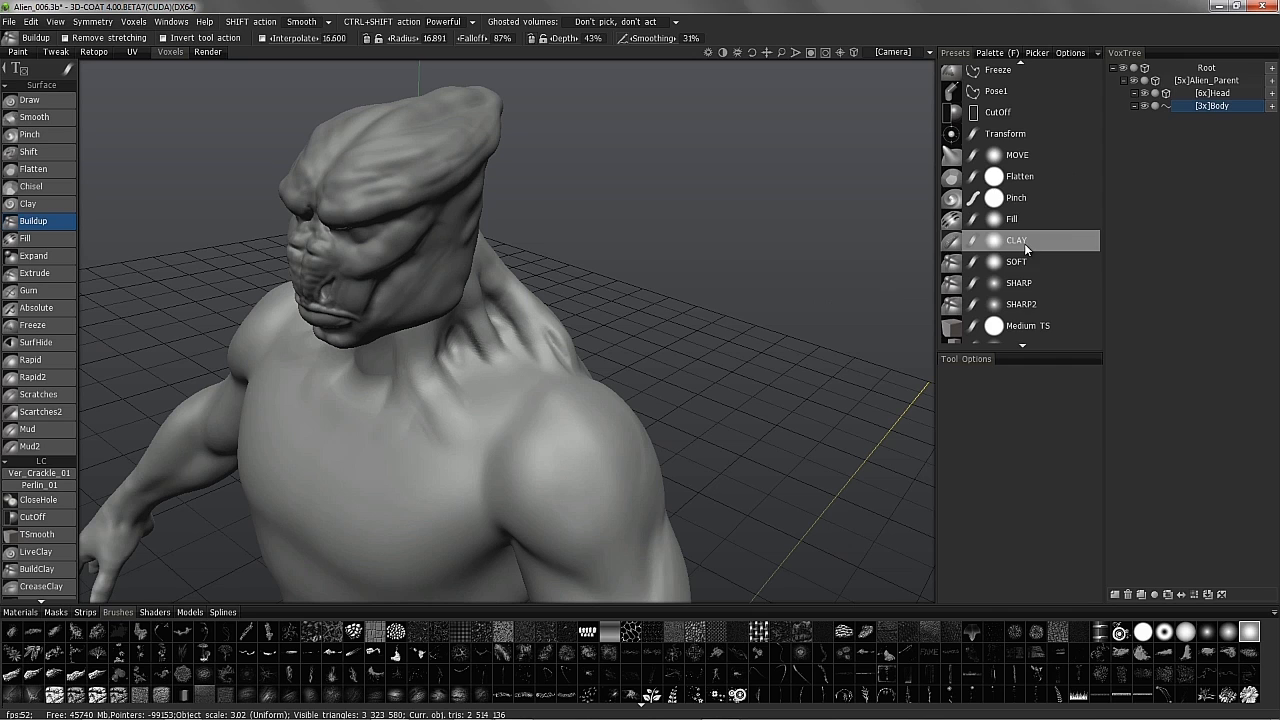
{"action": "right_click", "coordinate": [1024, 243]}
{"action": "mouse_move", "coordinate": [1020, 227]}
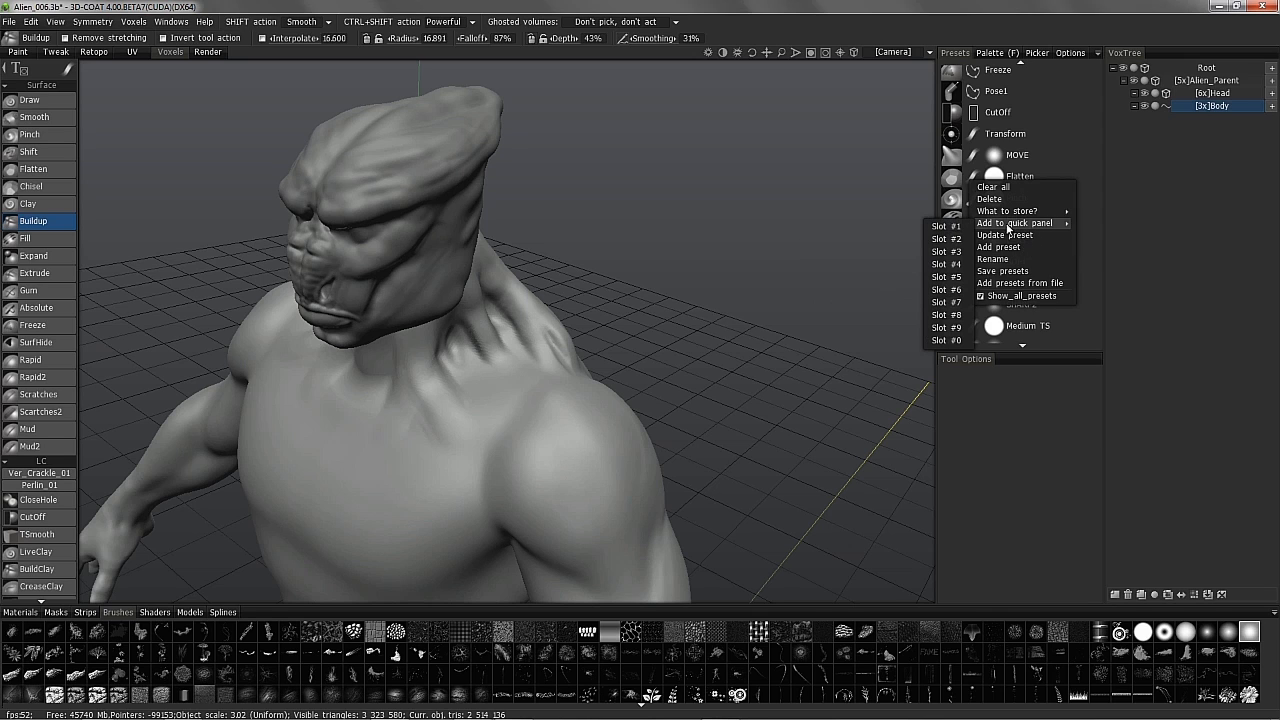
{"action": "left_click", "coordinate": [947, 228]}
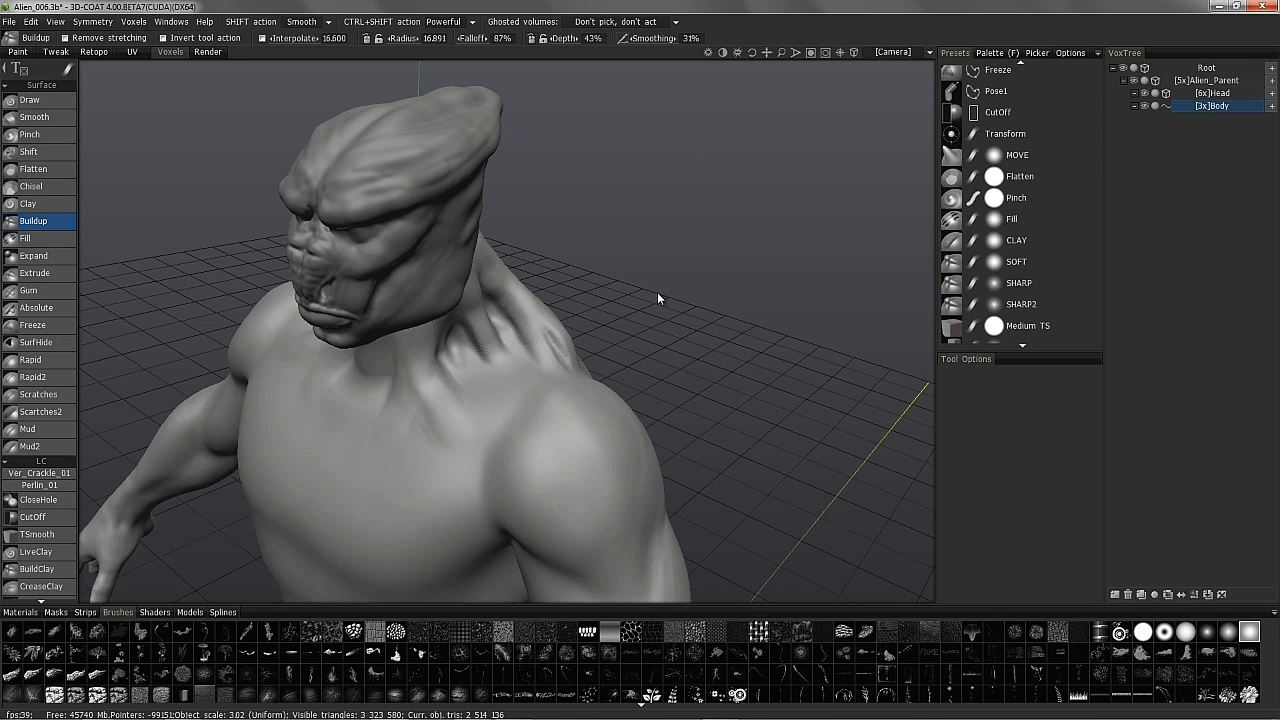
{"action": "key", "text": "space"}
{"action": "key", "text": "space"}
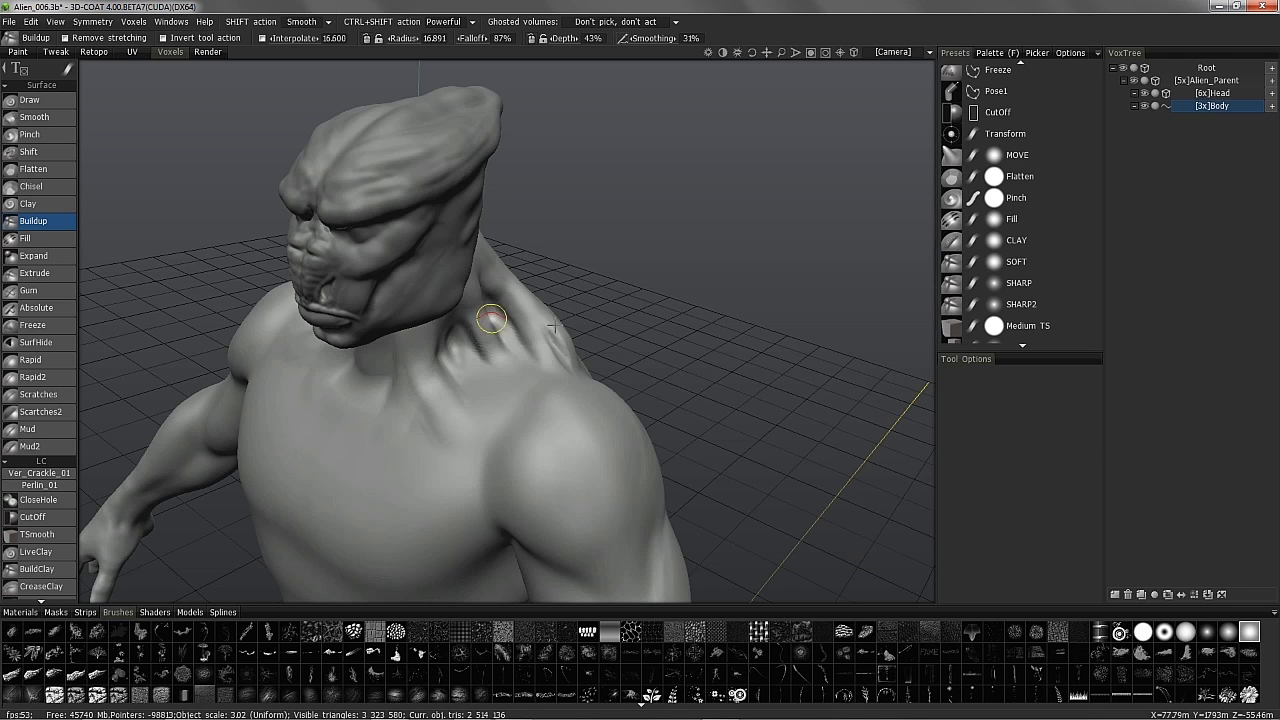
{"action": "key", "text": "space"}
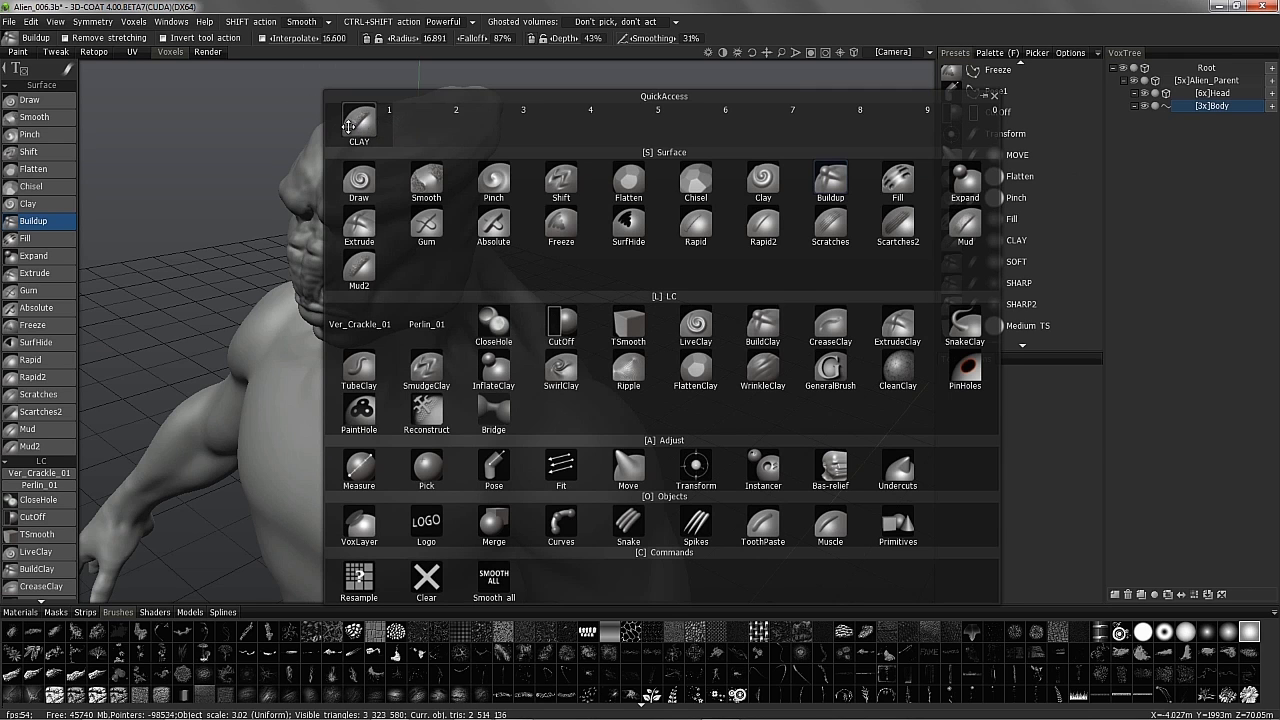
{"action": "key", "text": "space"}
Activate the Pinch tool and save its current brush settings as a new preset.
{"action": "left_click_drag", "start_coordinate": [424, 355], "coordinate": [116, 222], "text": "alt"}
{"action": "left_click", "coordinate": [52, 135]}
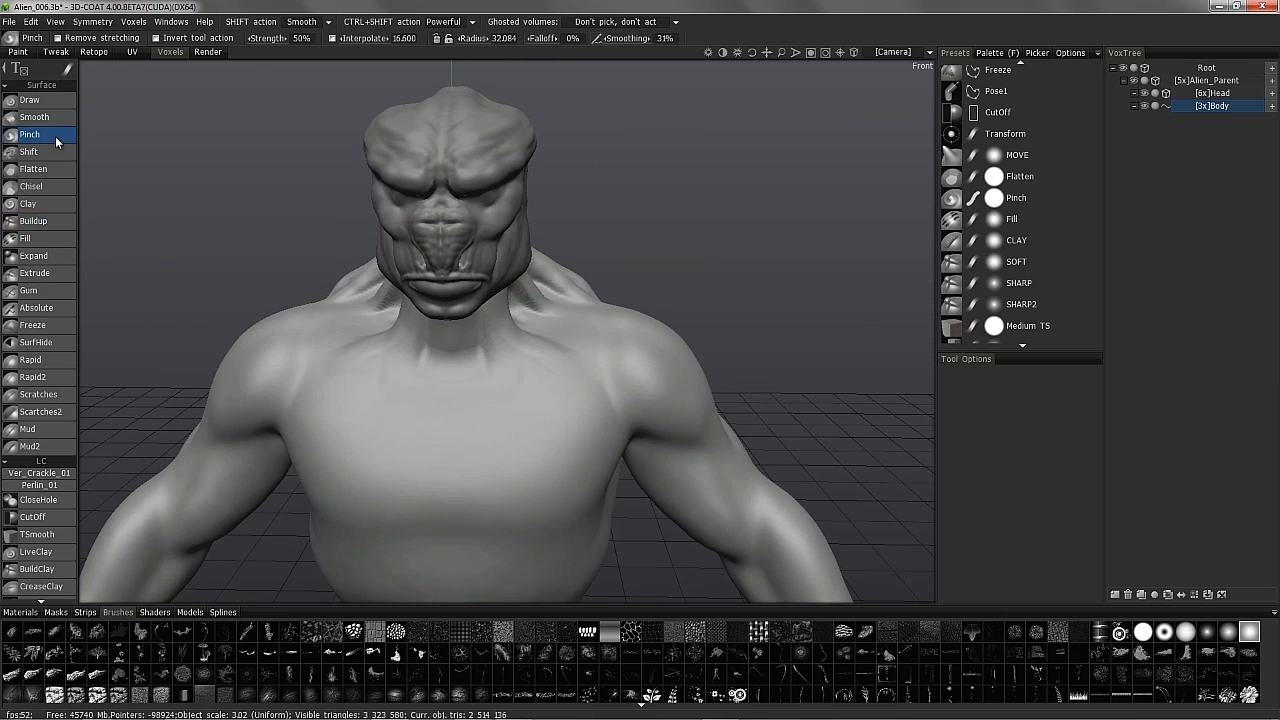
{"action": "left_click_drag", "start_coordinate": [194, 177], "coordinate": [82, 159], "text": "alt"}
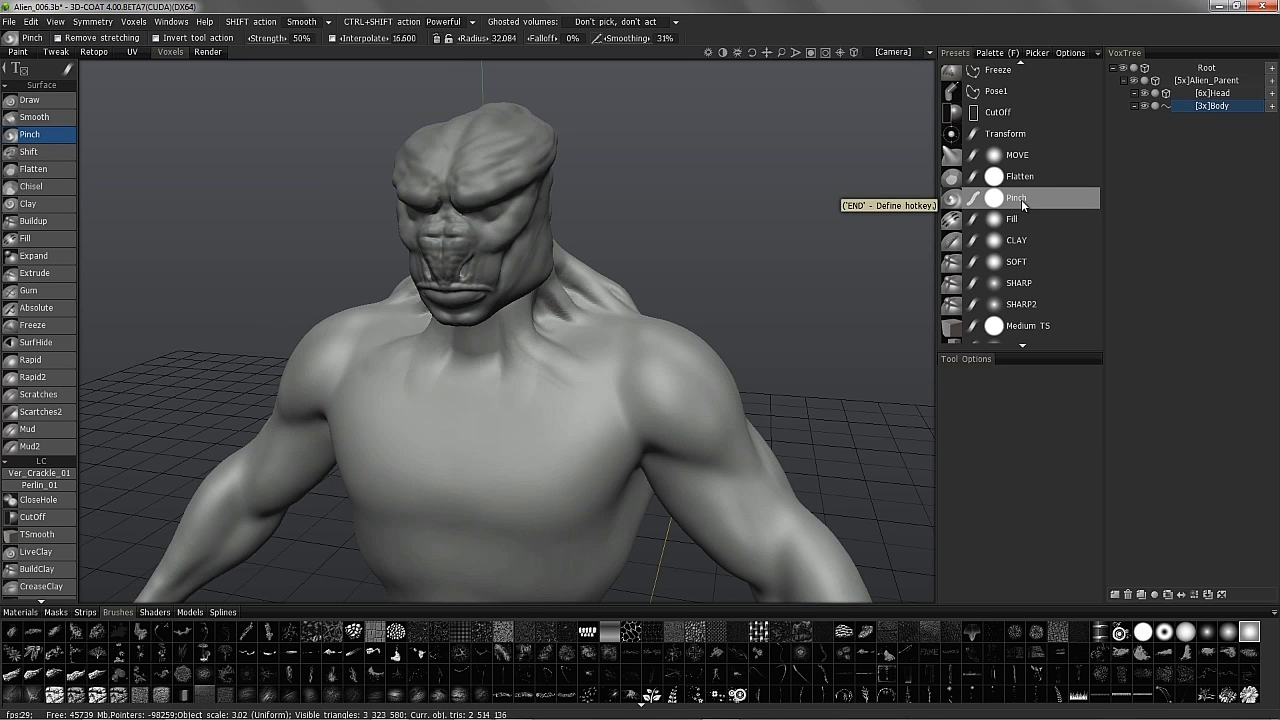
{"action": "left_click", "coordinate": [1100, 56]}
{"action": "left_click", "coordinate": [1088, 80]}
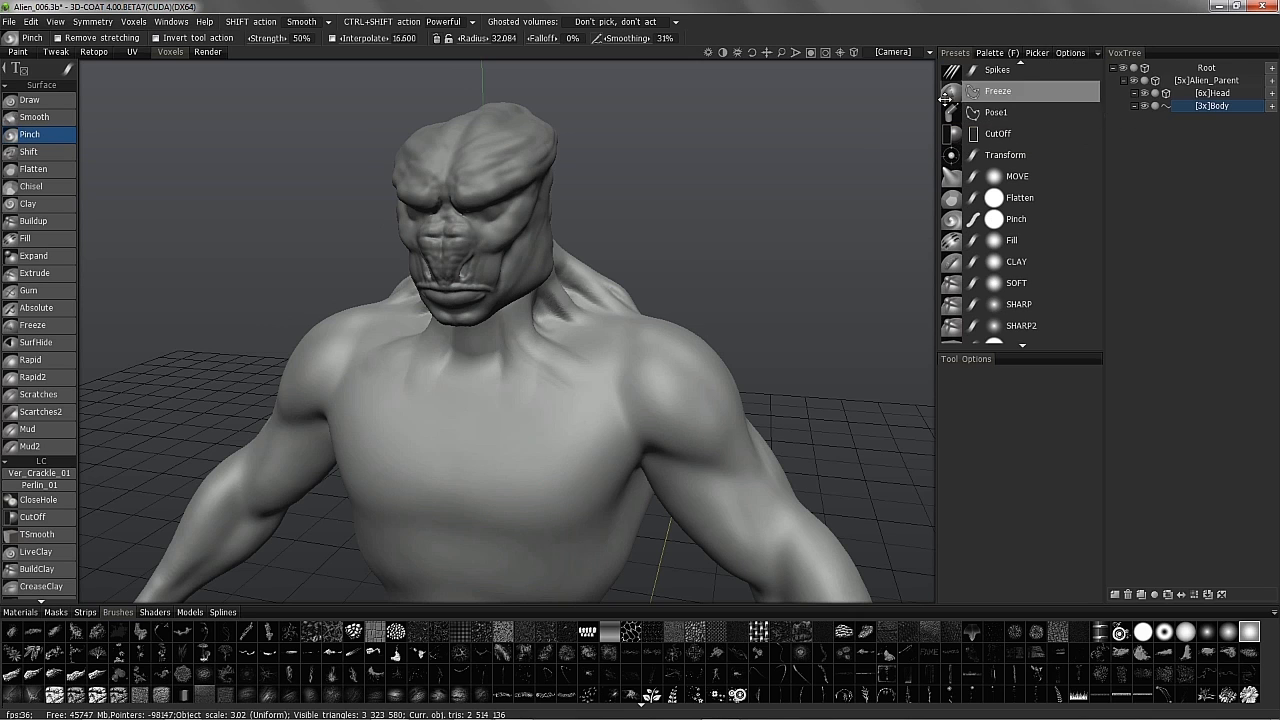
Rename the new Pinch preset to Pinch_Smooth_01.
{"action": "scroll", "coordinate": [1010, 200], "scroll_direction": "up", "scroll_amount": 5}
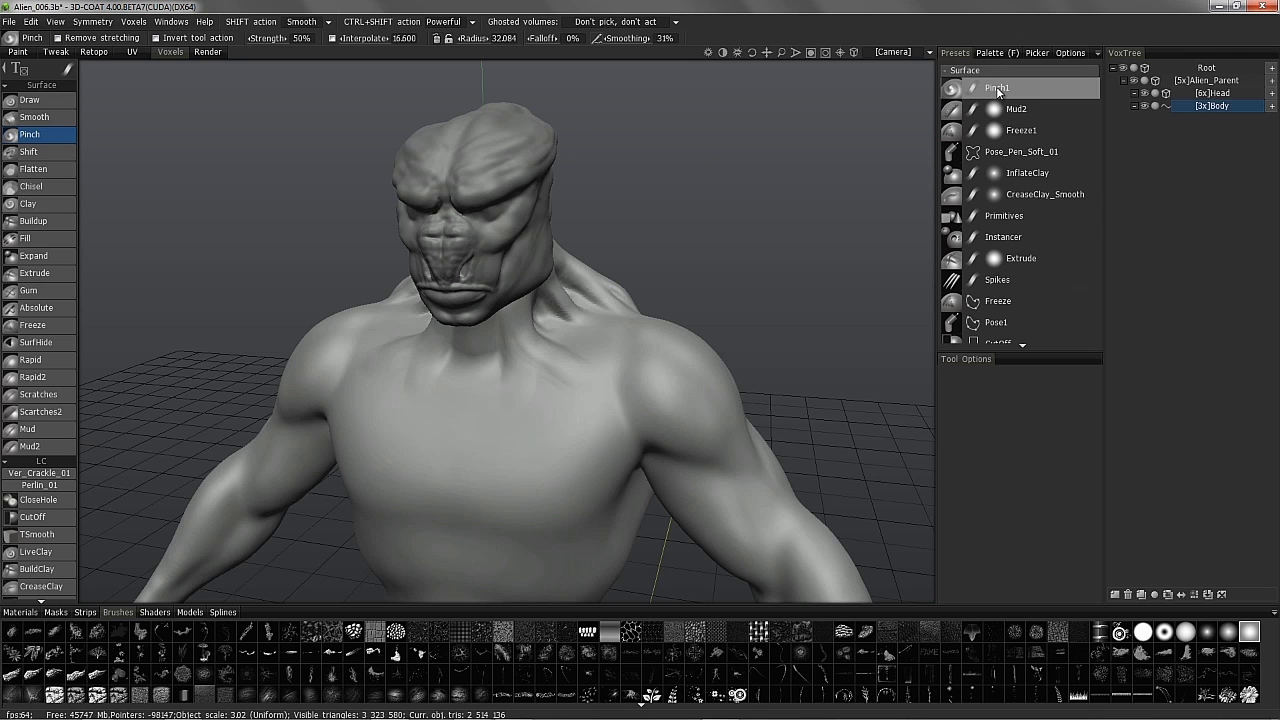
{"action": "left_click_drag", "start_coordinate": [861, 76], "coordinate": [958, 93]}
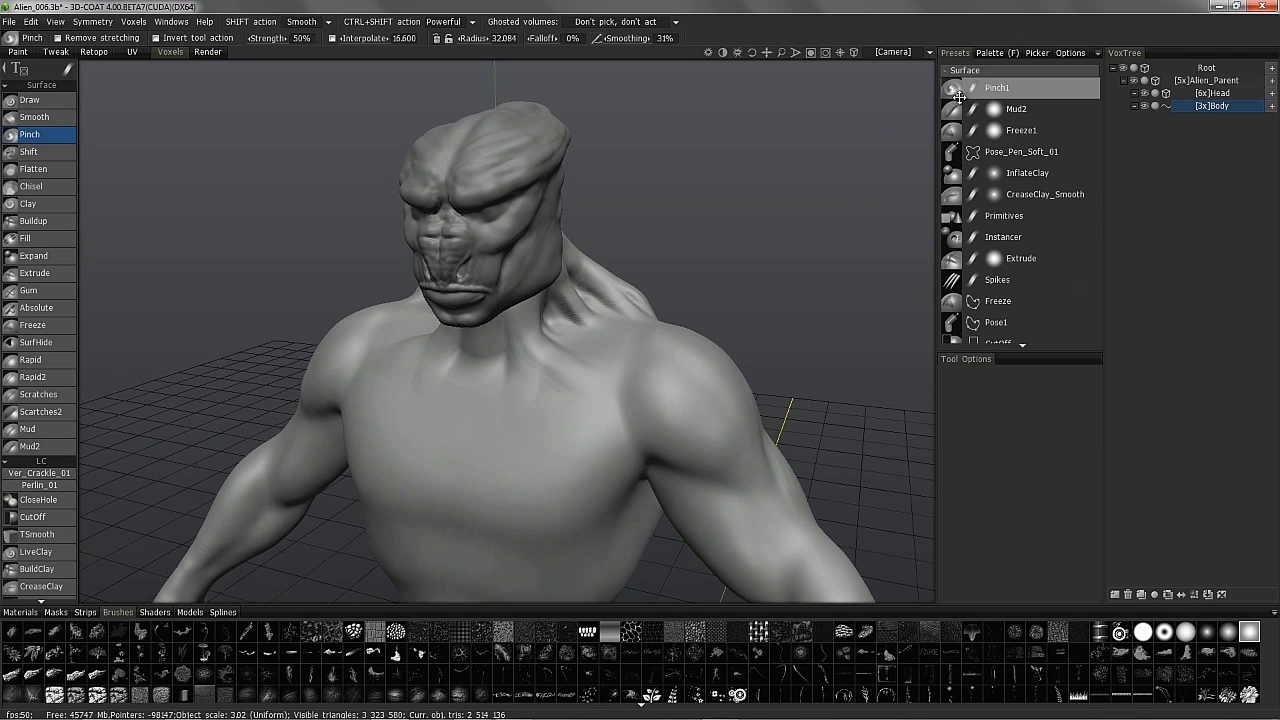
{"action": "double_click", "coordinate": [997, 89]}
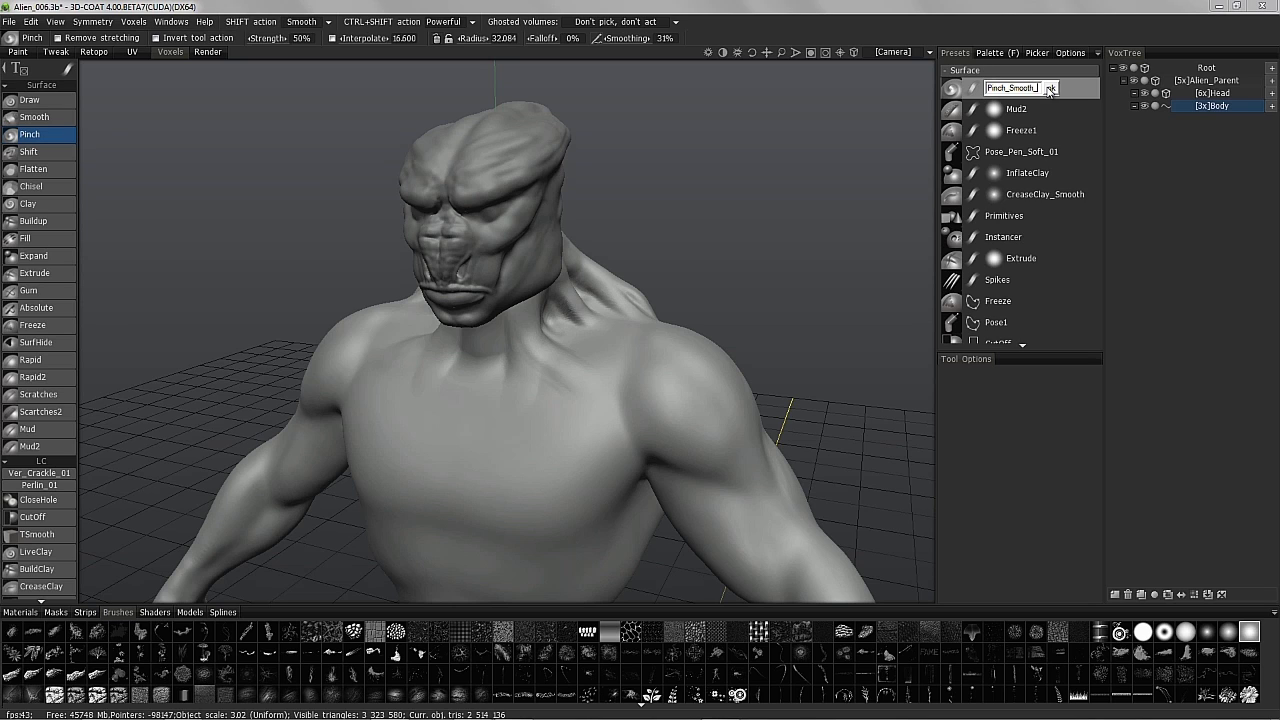
{"action": "type", "text": "1"}
{"action": "left_click", "coordinate": [1050, 88]}
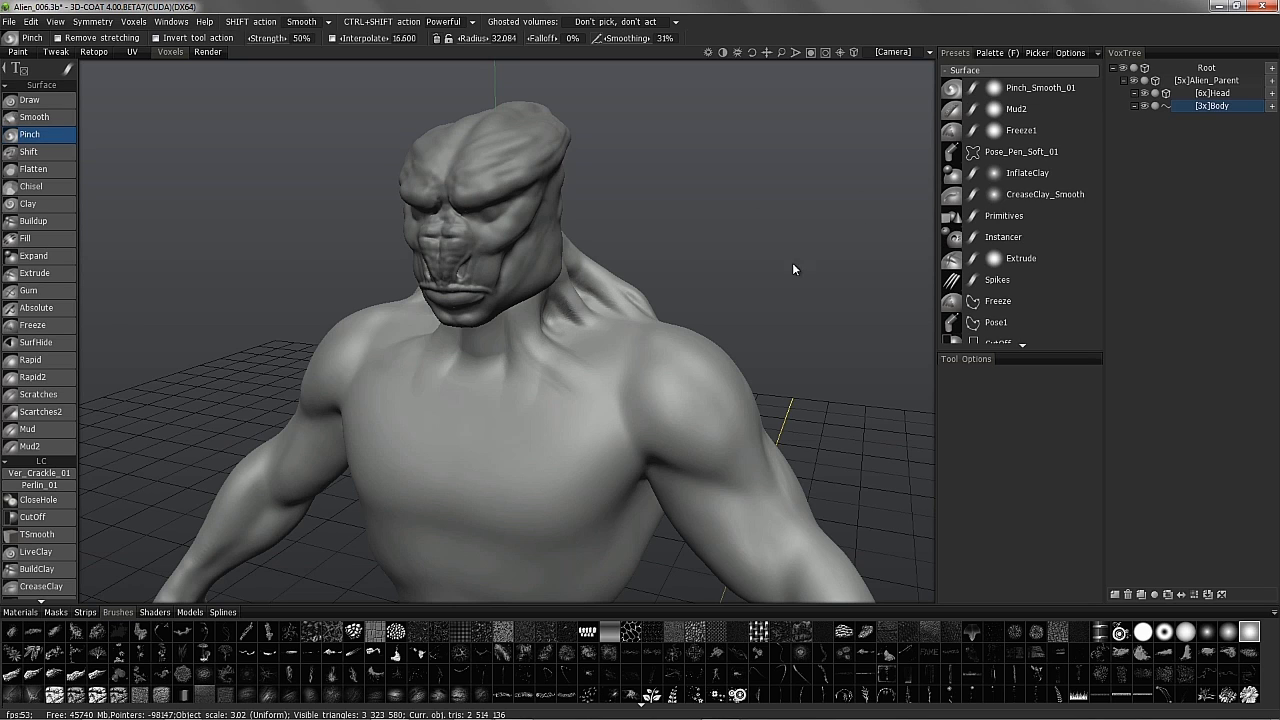
Activate the Expand tool and save its current brush settings as a new preset.
{"action": "mouse_move", "coordinate": [600, 315]}
{"action": "left_mouse_down", "text": "alt"}
{"action": "mouse_move", "coordinate": [560, 326]}
{"action": "mouse_move", "coordinate": [586, 294]}
{"action": "mouse_move", "coordinate": [589, 383]}
{"action": "mouse_move", "coordinate": [411, 388]}
{"action": "mouse_move", "coordinate": [500, 414]}
{"action": "mouse_move", "coordinate": [428, 371]}
{"action": "mouse_move", "coordinate": [506, 414]}
{"action": "mouse_move", "coordinate": [441, 371]}
{"action": "mouse_move", "coordinate": [494, 380]}
{"action": "mouse_move", "coordinate": [477, 280]}
{"action": "mouse_move", "coordinate": [437, 400]}
{"action": "mouse_move", "coordinate": [306, 370]}
{"action": "mouse_move", "coordinate": [94, 365]}
{"action": "mouse_move", "coordinate": [86, 244]}
{"action": "mouse_move", "coordinate": [98, 330]}
{"action": "mouse_move", "coordinate": [84, 273]}
{"action": "mouse_move", "coordinate": [77, 286]}
{"action": "left_mouse_up", "text": "alt"}
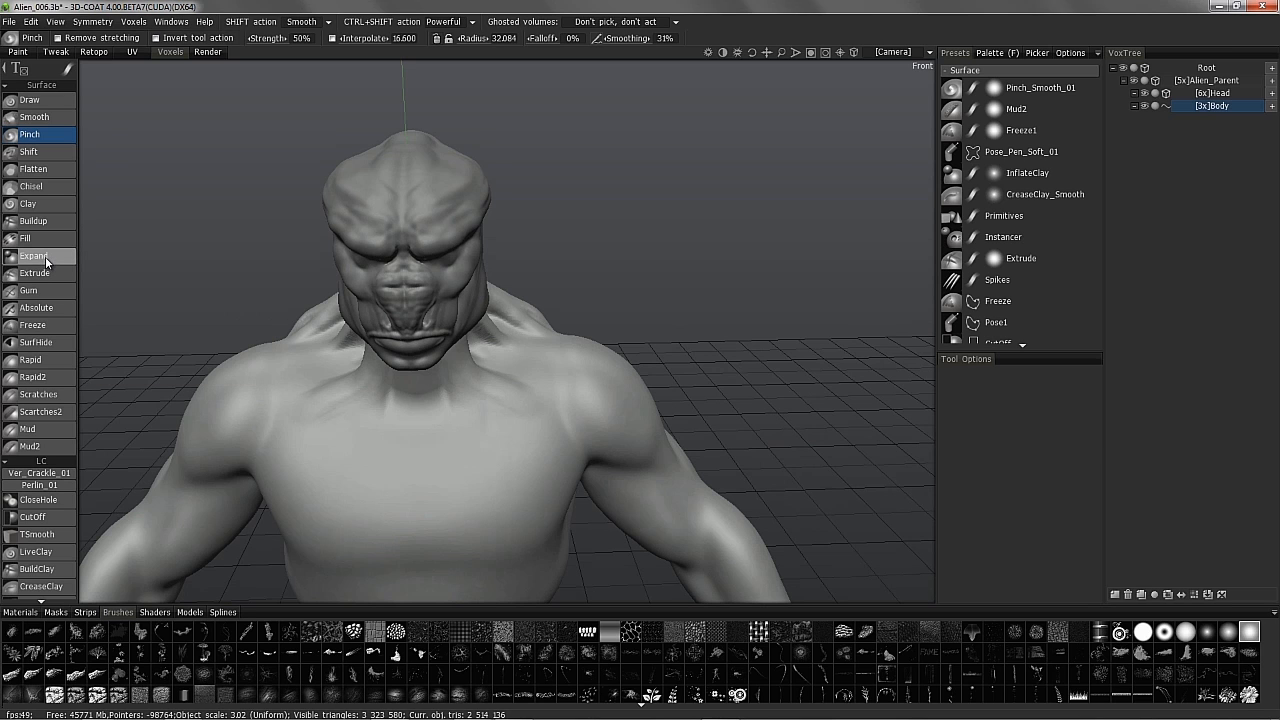
{"action": "left_click_drag", "start_coordinate": [100, 262], "coordinate": [220, 240], "text": "alt"}
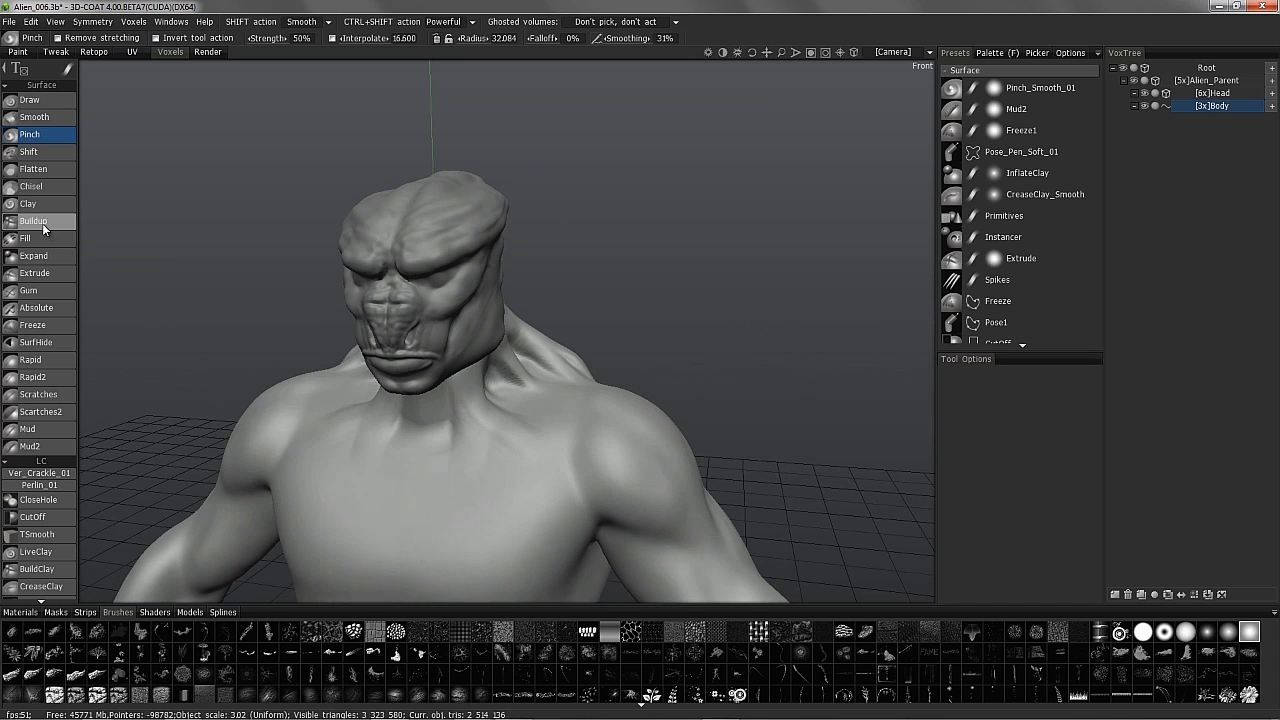
{"action": "left_click", "coordinate": [40, 256]}
{"action": "left_click_drag", "start_coordinate": [210, 261], "coordinate": [466, 409], "text": "alt"}
{"action": "left_click_drag", "start_coordinate": [654, 283], "coordinate": [708, 409], "text": "alt"}
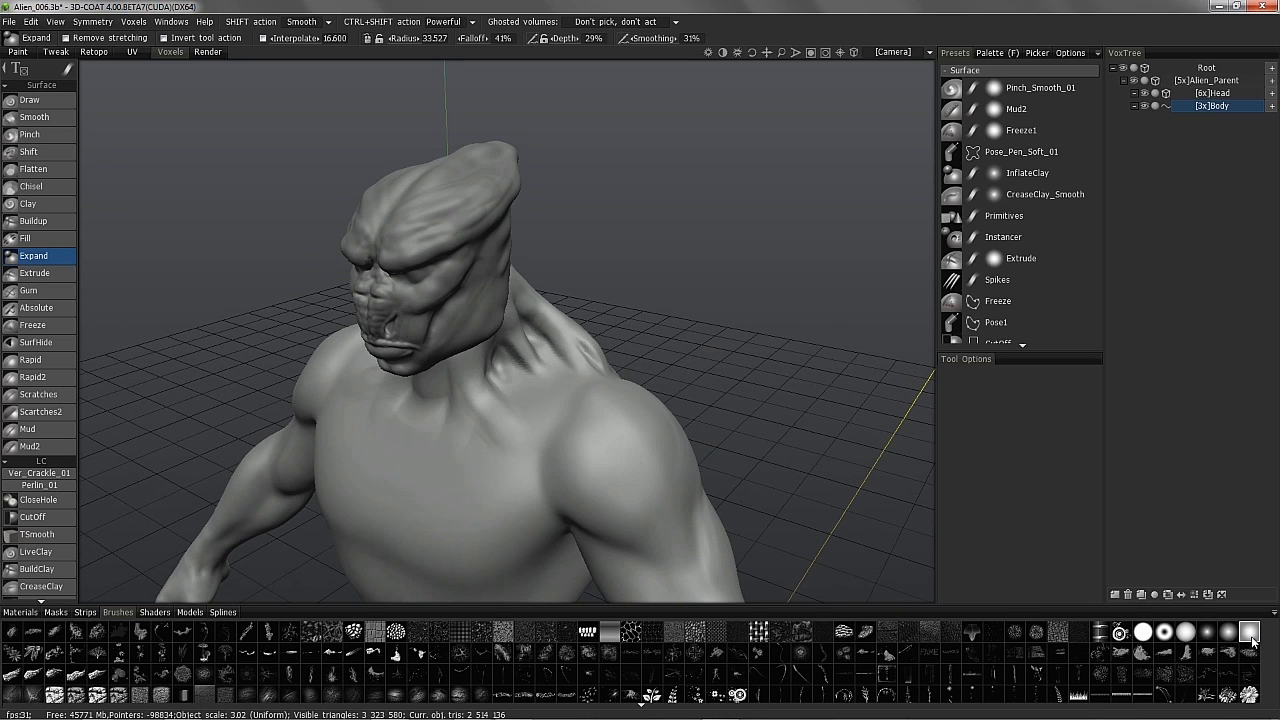
{"action": "mouse_move", "coordinate": [67, 69]}
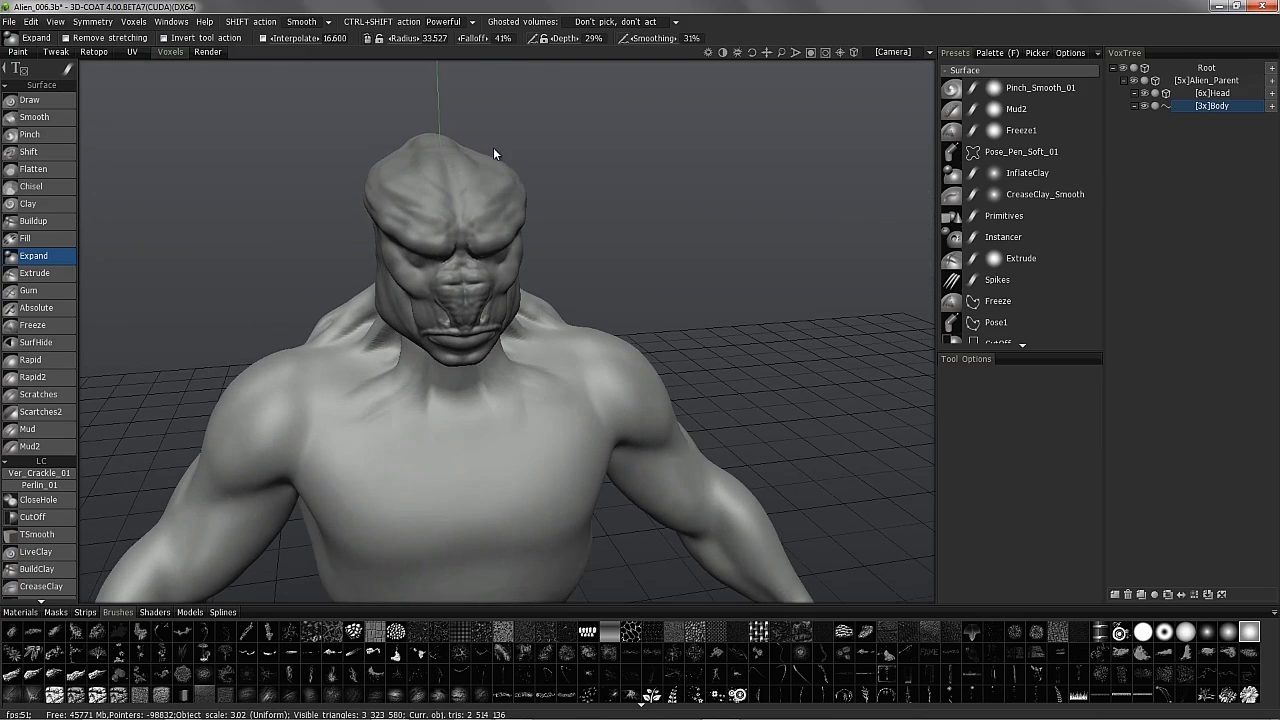
{"action": "left_click", "coordinate": [1099, 56]}
{"action": "mouse_move", "coordinate": [1098, 57]}
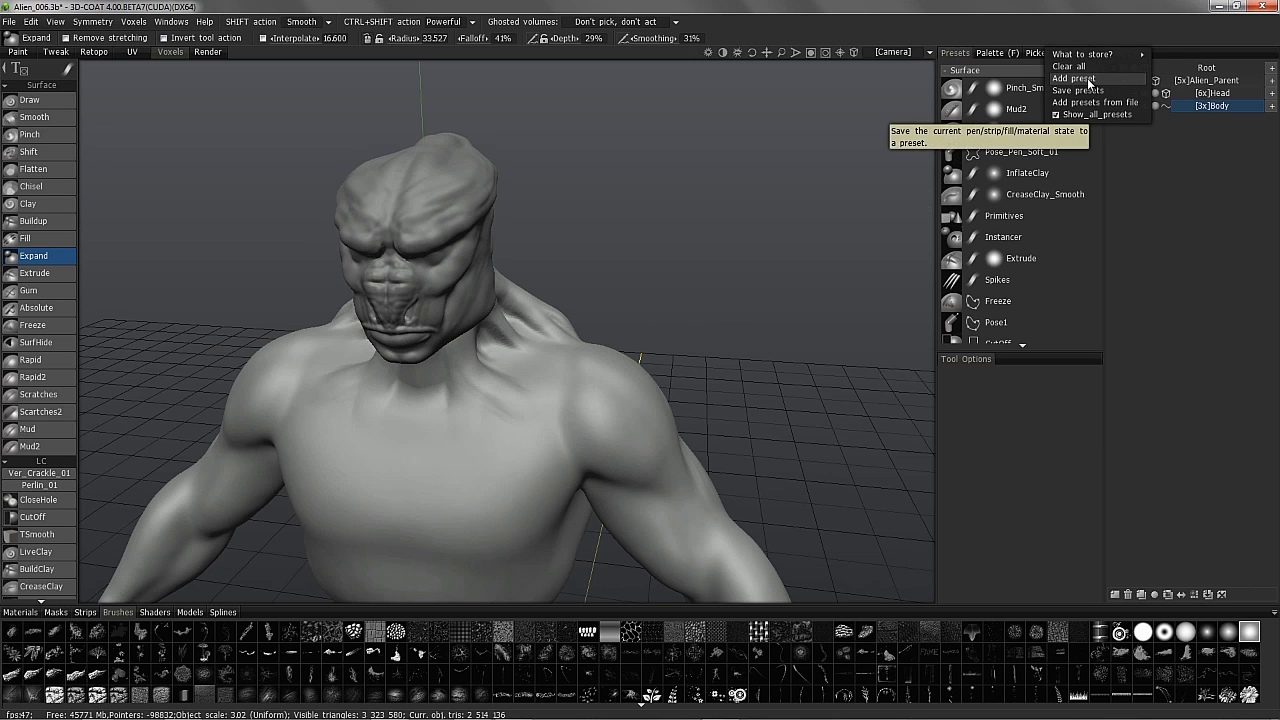
{"action": "left_click", "coordinate": [1090, 79]}
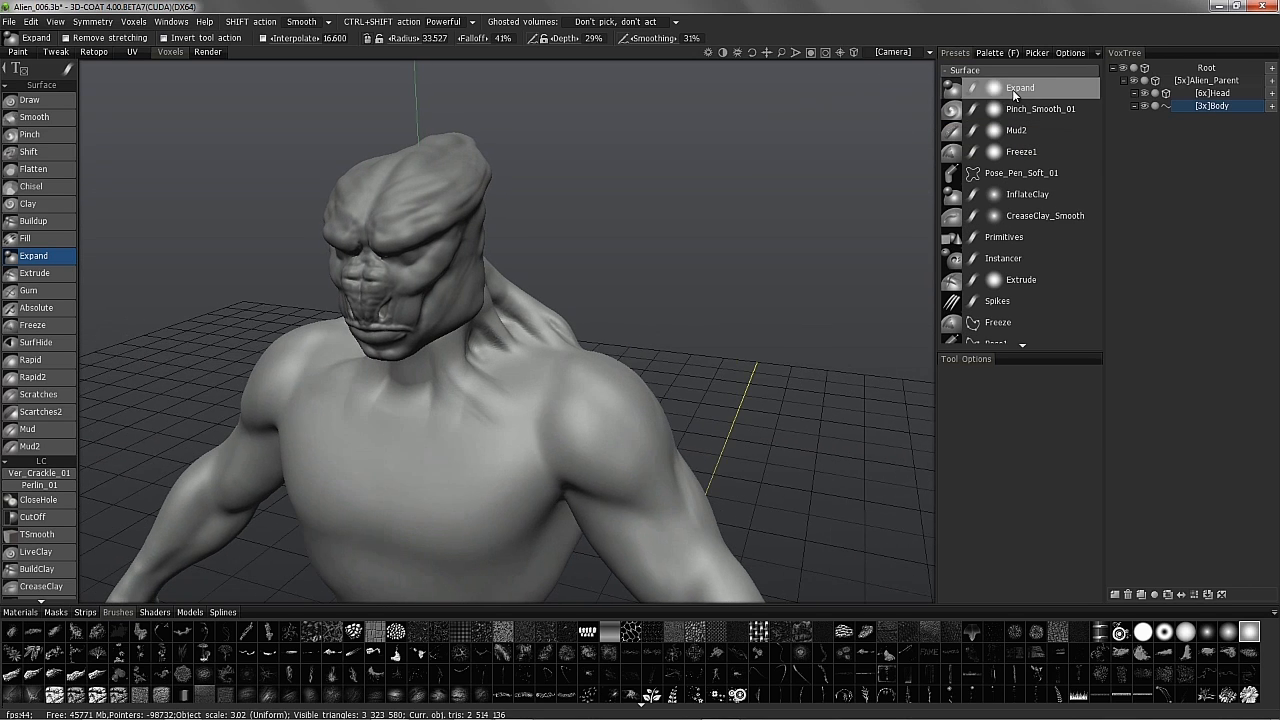
Rename the new Expand preset to Inflate_Soft.
{"action": "double_click", "coordinate": [1022, 87]}
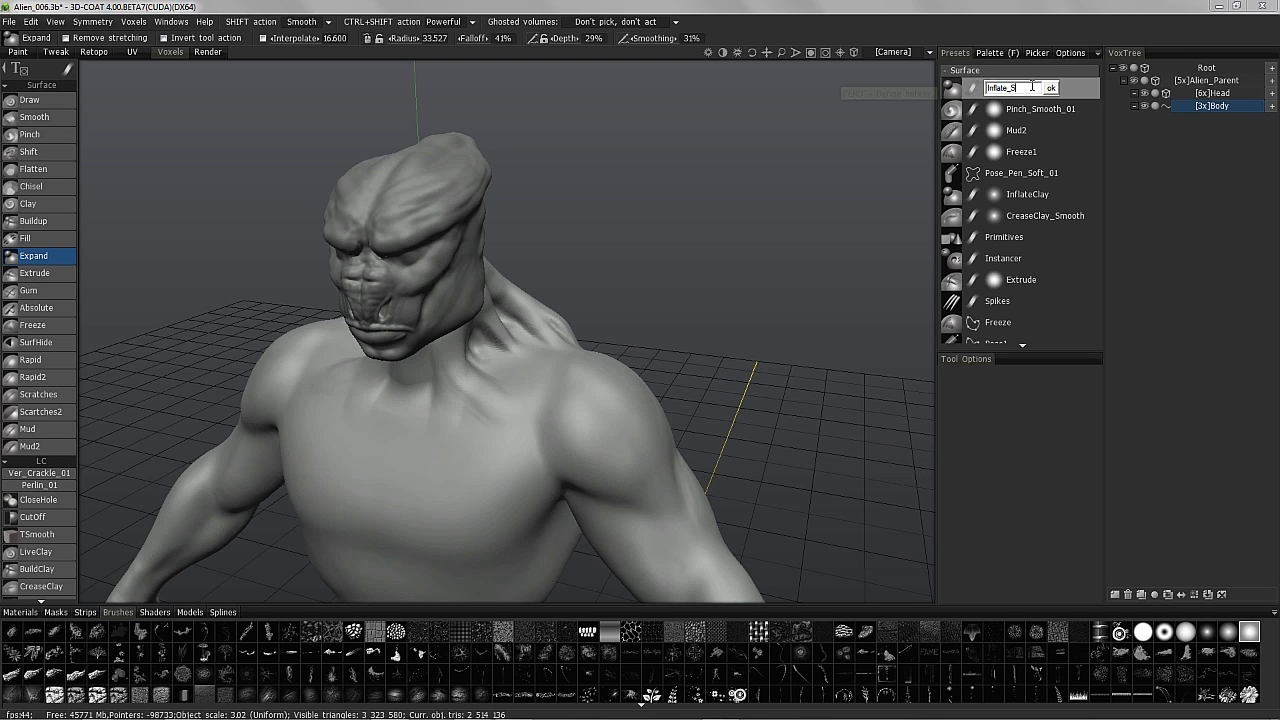
{"action": "type", "text": "Inflate_Soft"}
{"action": "key", "text": "Return"}
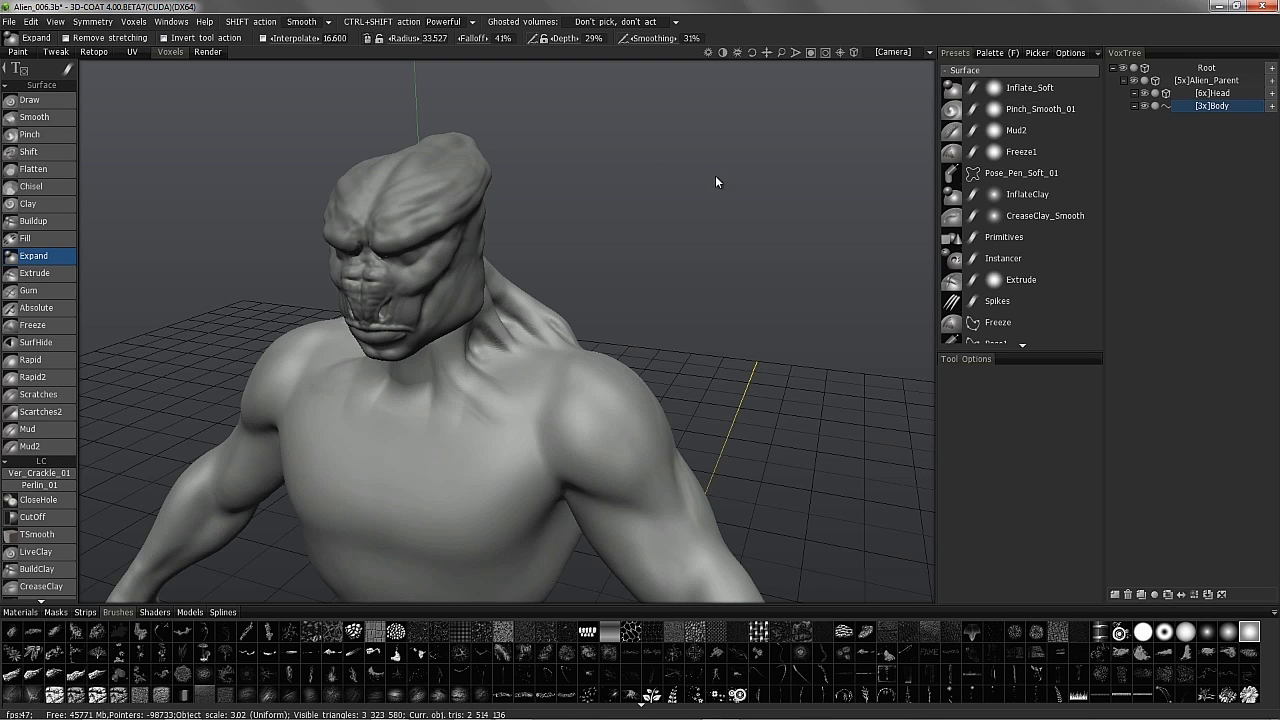
Sculpt raised rib-like ridges across the back from the spine with the Expand brush at 53% depth and a radius of about 13.
{"action": "left_click_drag", "start_coordinate": [342, 347], "coordinate": [498, 216], "text": "alt"}
{"action": "left_click_drag", "start_coordinate": [577, 204], "coordinate": [567, 171], "text": "alt"}
{"action": "left_click_drag", "start_coordinate": [403, 120], "coordinate": [609, 325], "text": "alt"}
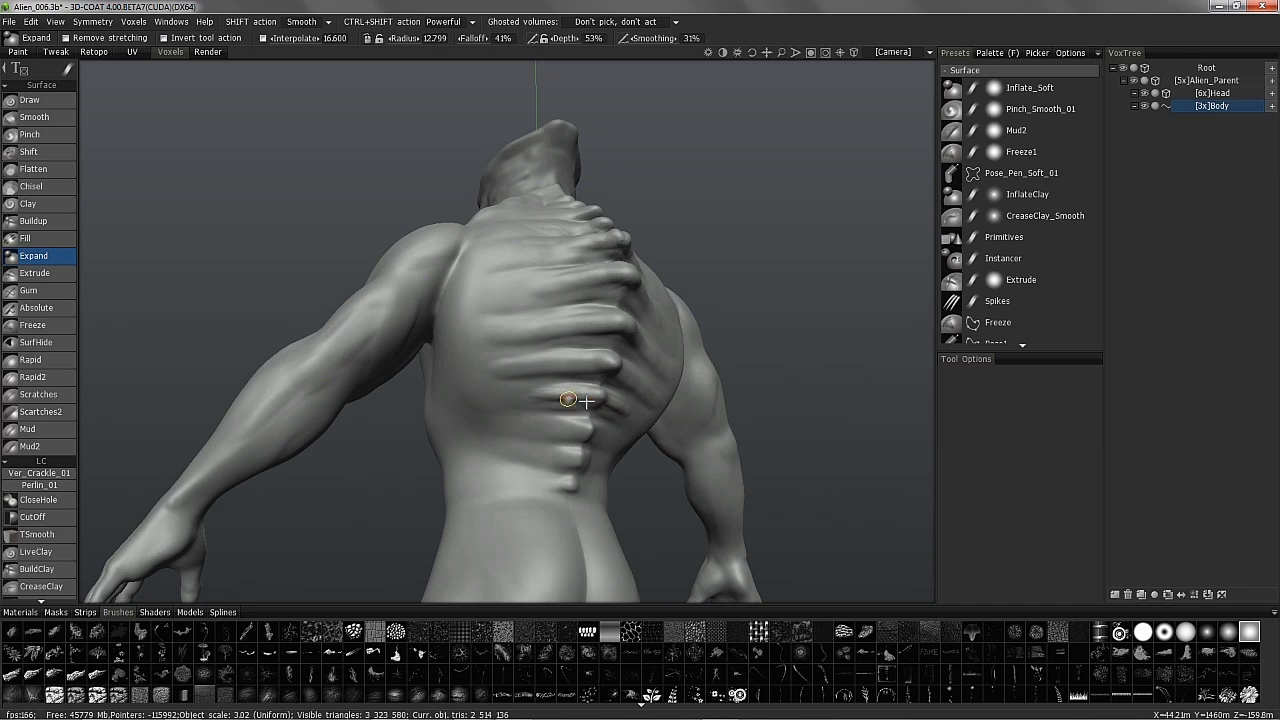
Bulge the outer ends of the back's rib ridges with the Expand brush at 53% depth and radii of about 19 to 37.
{"action": "left_click_drag", "start_coordinate": [546, 428], "coordinate": [411, 381], "text": "alt"}
{"action": "scroll", "coordinate": [536, 271], "scroll_direction": "up", "scroll_amount": 9}
{"action": "mouse_move", "coordinate": [536, 271]}
{"action": "left_mouse_down", "text": "alt"}
{"action": "mouse_move", "coordinate": [517, 229]}
{"action": "mouse_move", "coordinate": [489, 251]}
{"action": "mouse_move", "coordinate": [489, 297]}
{"action": "mouse_move", "coordinate": [549, 279]}
{"action": "mouse_move", "coordinate": [529, 257]}
{"action": "mouse_move", "coordinate": [586, 294]}
{"action": "mouse_move", "coordinate": [457, 357]}
{"action": "mouse_move", "coordinate": [492, 368]}
{"action": "mouse_move", "coordinate": [471, 409]}
{"action": "mouse_move", "coordinate": [481, 225]}
{"action": "mouse_move", "coordinate": [457, 217]}
{"action": "mouse_move", "coordinate": [480, 332]}
{"action": "mouse_move", "coordinate": [586, 251]}
{"action": "mouse_move", "coordinate": [594, 337]}
{"action": "mouse_move", "coordinate": [486, 250]}
{"action": "mouse_move", "coordinate": [526, 288]}
{"action": "mouse_move", "coordinate": [523, 216]}
{"action": "mouse_move", "coordinate": [538, 258]}
{"action": "mouse_move", "coordinate": [497, 357]}
{"action": "mouse_move", "coordinate": [463, 280]}
{"action": "mouse_move", "coordinate": [529, 296]}
{"action": "left_mouse_up", "text": "alt"}
{"action": "left_click_drag", "start_coordinate": [476, 368], "coordinate": [523, 314], "text": "alt"}
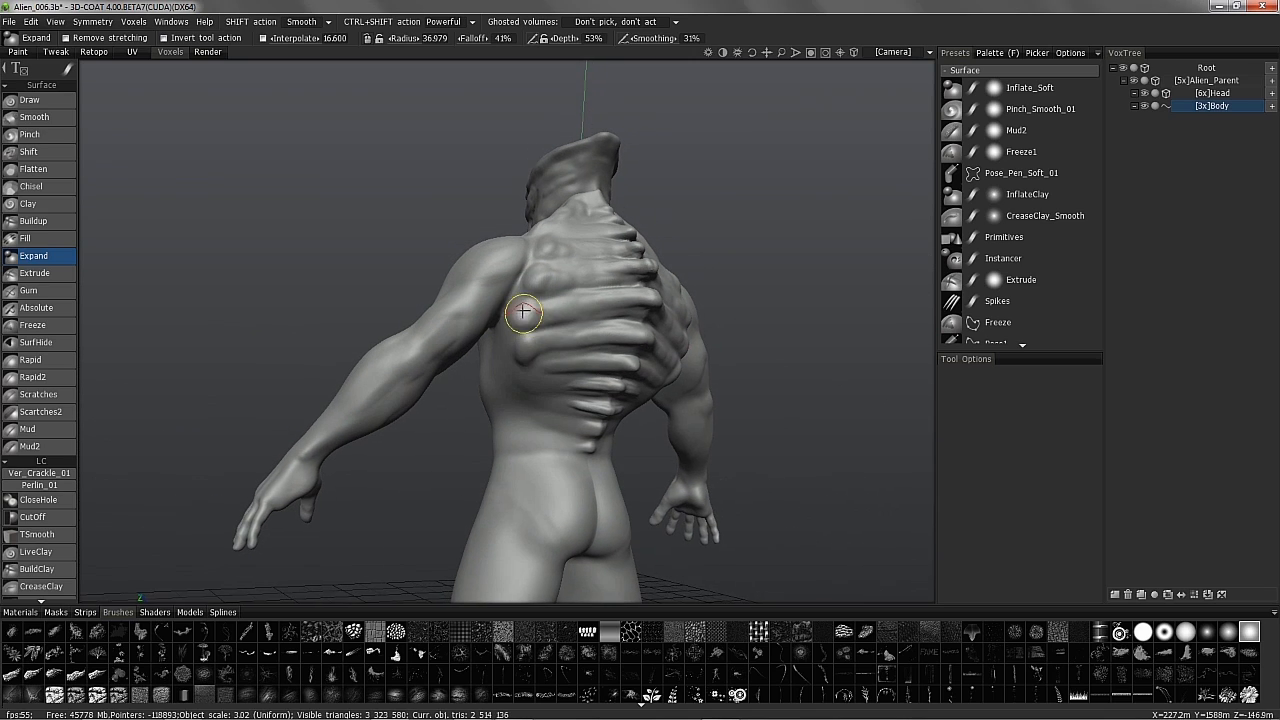
{"action": "left_click_drag", "start_coordinate": [596, 335], "coordinate": [638, 325], "text": "alt"}
{"action": "mouse_move", "coordinate": [616, 183]}
{"action": "left_mouse_down", "text": "alt"}
{"action": "mouse_move", "coordinate": [690, 260]}
{"action": "mouse_move", "coordinate": [590, 220]}
{"action": "mouse_move", "coordinate": [597, 300]}
{"action": "mouse_move", "coordinate": [540, 384]}
{"action": "mouse_move", "coordinate": [512, 358]}
{"action": "mouse_move", "coordinate": [531, 303]}
{"action": "mouse_move", "coordinate": [527, 388]}
{"action": "mouse_move", "coordinate": [549, 378]}
{"action": "mouse_move", "coordinate": [524, 381]}
{"action": "left_mouse_up", "text": "alt"}
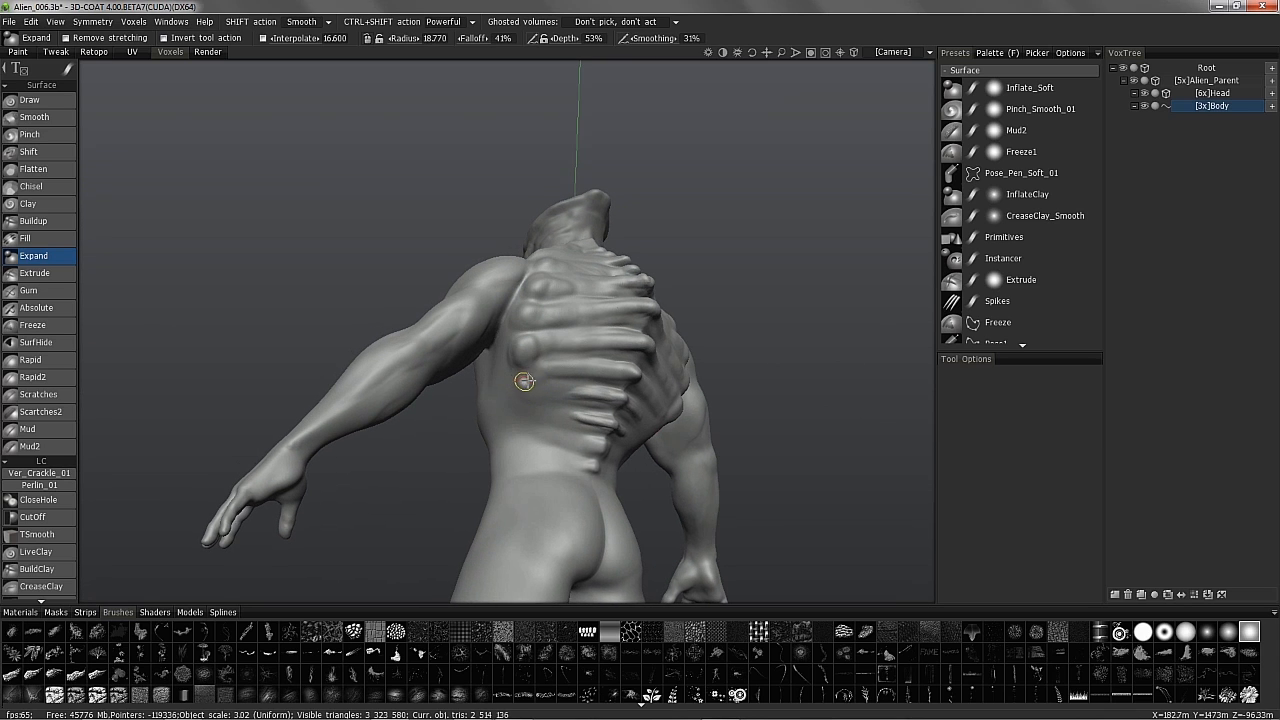
{"action": "left_click_drag", "start_coordinate": [519, 376], "coordinate": [563, 386], "text": "alt"}
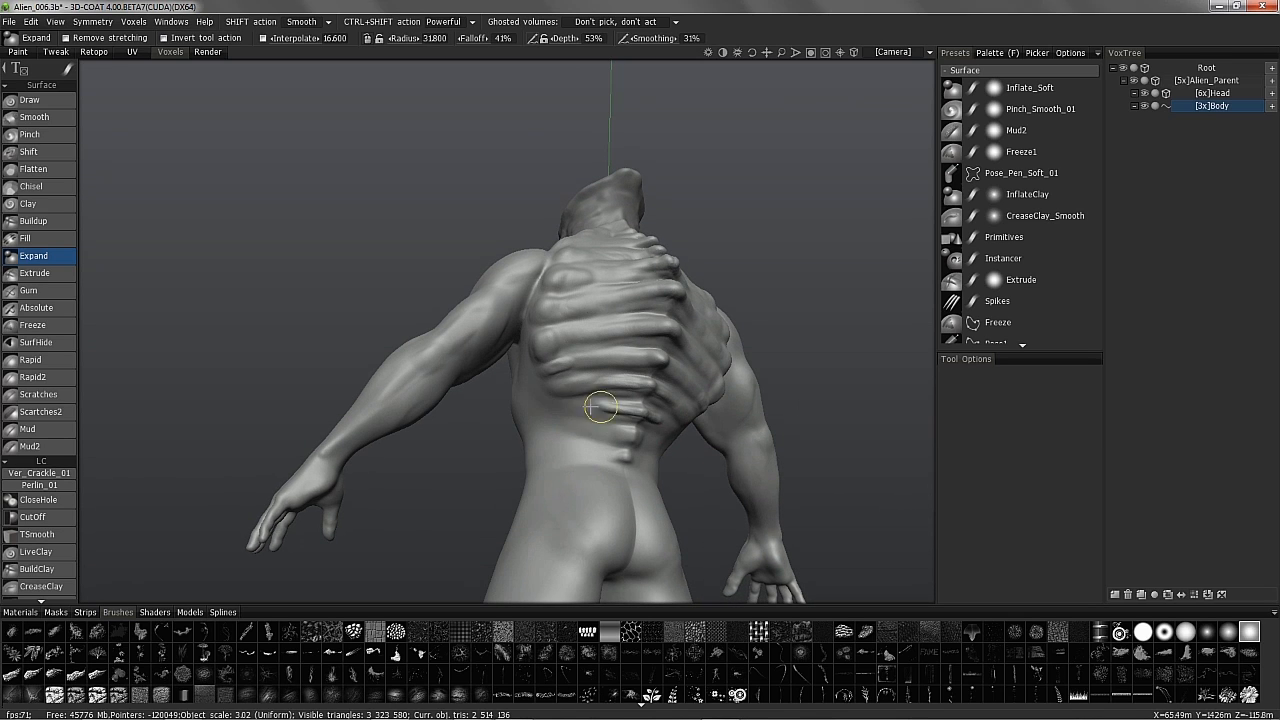
{"action": "left_click_drag", "start_coordinate": [551, 409], "coordinate": [579, 326], "text": "alt"}
{"action": "mouse_move", "coordinate": [681, 314]}
{"action": "left_mouse_down", "text": "alt"}
{"action": "mouse_move", "coordinate": [309, 323]}
{"action": "mouse_move", "coordinate": [503, 383]}
{"action": "mouse_move", "coordinate": [534, 360]}
{"action": "mouse_move", "coordinate": [117, 277]}
{"action": "mouse_move", "coordinate": [237, 203]}
{"action": "mouse_move", "coordinate": [326, 177]}
{"action": "mouse_move", "coordinate": [37, 142]}
{"action": "left_mouse_up", "text": "alt"}
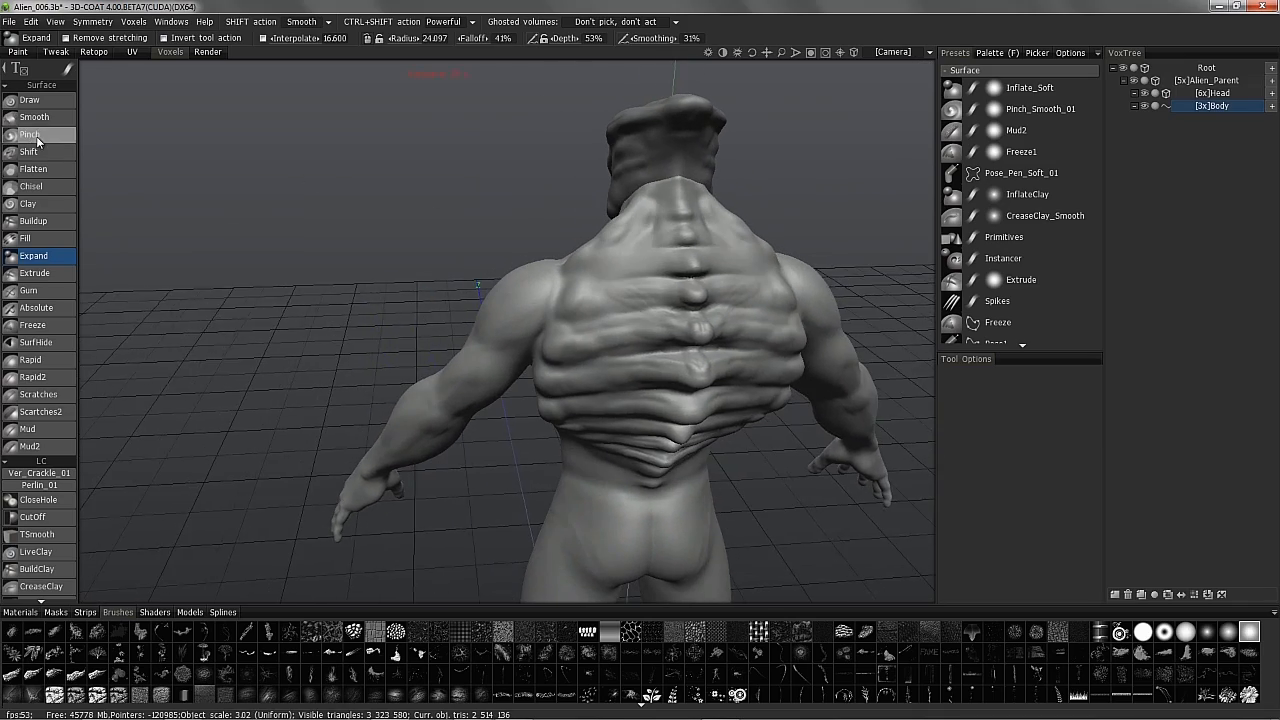
Tighten the rib ridges across the back with the surface Pinch brush at 50% strength and a radius of about 37 to 48.
{"action": "left_click", "coordinate": [37, 142]}
{"action": "left_click_drag", "start_coordinate": [471, 279], "coordinate": [636, 300], "text": "alt"}
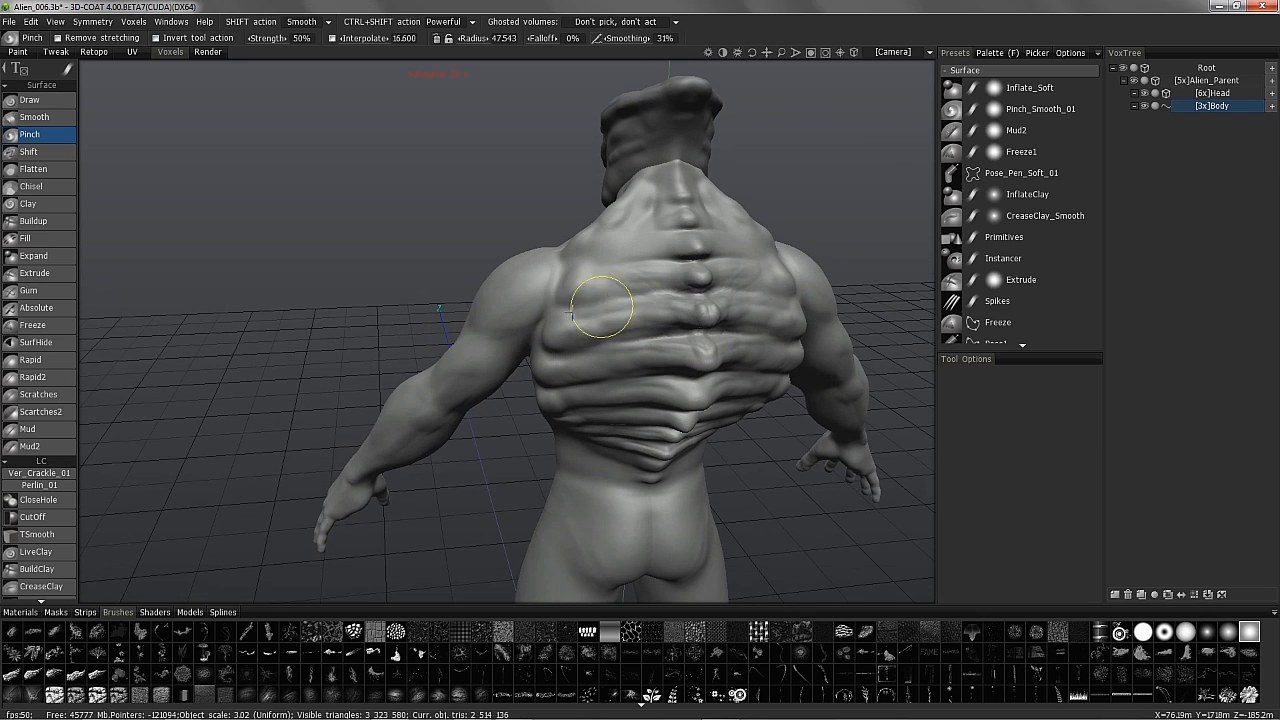
{"action": "mouse_move", "coordinate": [575, 305]}
{"action": "left_mouse_down", "text": "alt"}
{"action": "mouse_move", "coordinate": [629, 251]}
{"action": "mouse_move", "coordinate": [580, 263]}
{"action": "mouse_move", "coordinate": [517, 334]}
{"action": "mouse_move", "coordinate": [557, 325]}
{"action": "mouse_move", "coordinate": [503, 277]}
{"action": "mouse_move", "coordinate": [503, 411]}
{"action": "mouse_move", "coordinate": [407, 349]}
{"action": "mouse_move", "coordinate": [512, 392]}
{"action": "mouse_move", "coordinate": [482, 370]}
{"action": "left_mouse_up", "text": "alt"}
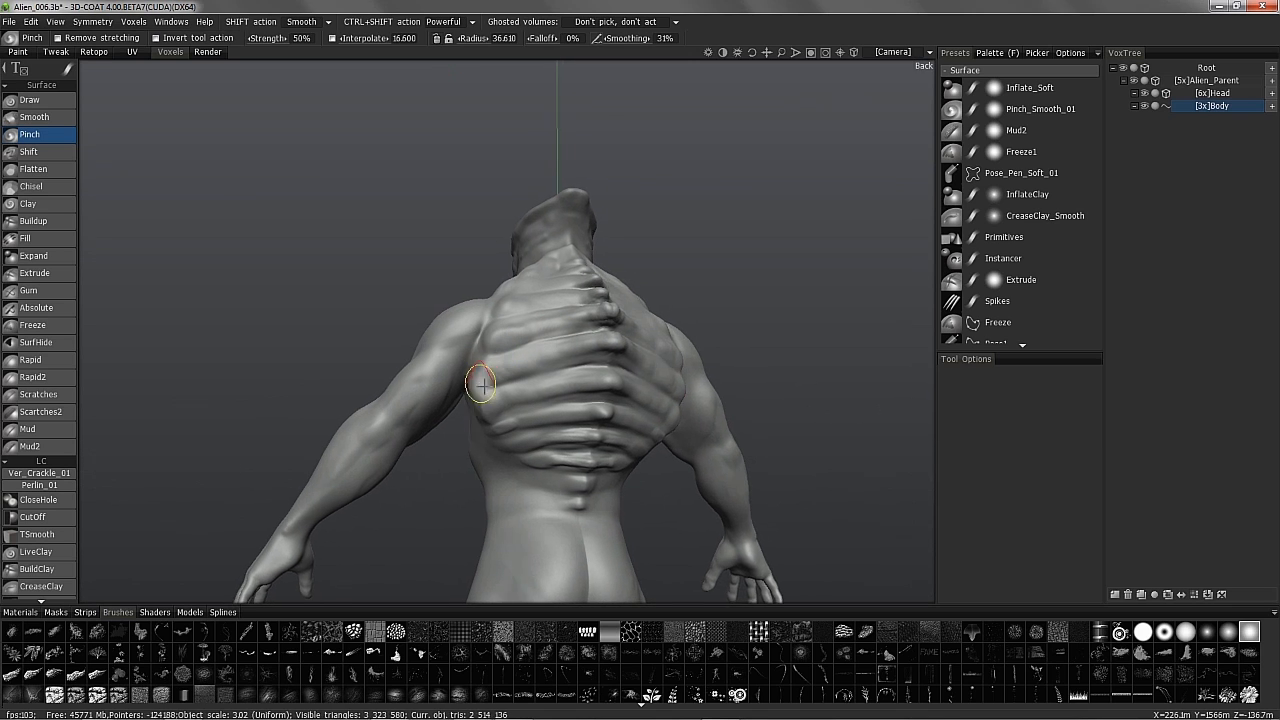
{"action": "right_click_drag", "start_coordinate": [448, 370], "coordinate": [524, 416]}
{"action": "mouse_move", "coordinate": [419, 365]}
{"action": "right_mouse_down"}
{"action": "mouse_move", "coordinate": [400, 340]}
{"action": "mouse_move", "coordinate": [434, 251]}
{"action": "mouse_move", "coordinate": [429, 220]}
{"action": "mouse_move", "coordinate": [455, 265]}
{"action": "mouse_move", "coordinate": [409, 243]}
{"action": "mouse_move", "coordinate": [389, 369]}
{"action": "mouse_move", "coordinate": [434, 323]}
{"action": "mouse_move", "coordinate": [371, 289]}
{"action": "mouse_move", "coordinate": [470, 262]}
{"action": "mouse_move", "coordinate": [400, 276]}
{"action": "mouse_move", "coordinate": [431, 226]}
{"action": "mouse_move", "coordinate": [410, 215]}
{"action": "mouse_move", "coordinate": [429, 214]}
{"action": "mouse_move", "coordinate": [420, 190]}
{"action": "mouse_move", "coordinate": [375, 208]}
{"action": "mouse_move", "coordinate": [405, 278]}
{"action": "right_mouse_up"}
{"action": "mouse_move", "coordinate": [407, 231]}
{"action": "right_mouse_down"}
{"action": "mouse_move", "coordinate": [337, 286]}
{"action": "mouse_move", "coordinate": [337, 329]}
{"action": "mouse_move", "coordinate": [357, 355]}
{"action": "mouse_move", "coordinate": [341, 284]}
{"action": "mouse_move", "coordinate": [363, 277]}
{"action": "mouse_move", "coordinate": [337, 277]}
{"action": "mouse_move", "coordinate": [329, 251]}
{"action": "mouse_move", "coordinate": [356, 175]}
{"action": "mouse_move", "coordinate": [420, 204]}
{"action": "right_mouse_up"}
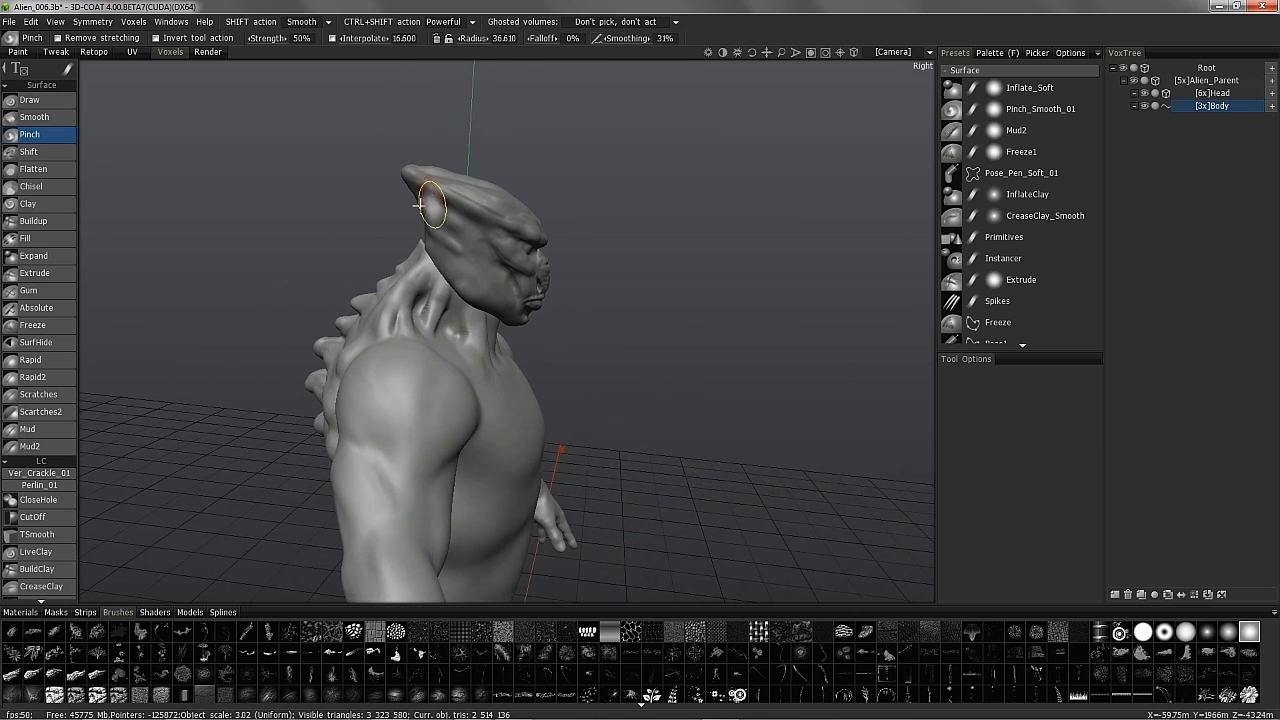
Select the Head volume and build a raised ridge on the side of the head with the Clay brush at 50% depth and a radius of about 15.
{"action": "mouse_move", "coordinate": [332, 302]}
{"action": "right_mouse_down"}
{"action": "mouse_move", "coordinate": [362, 318]}
{"action": "mouse_move", "coordinate": [353, 236]}
{"action": "mouse_move", "coordinate": [531, 306]}
{"action": "mouse_move", "coordinate": [733, 318]}
{"action": "right_mouse_up"}
{"action": "middle_click_drag", "start_coordinate": [733, 319], "coordinate": [558, 319]}
{"action": "left_click", "coordinate": [1214, 93]}
{"action": "right_click_drag", "start_coordinate": [760, 312], "coordinate": [534, 352]}
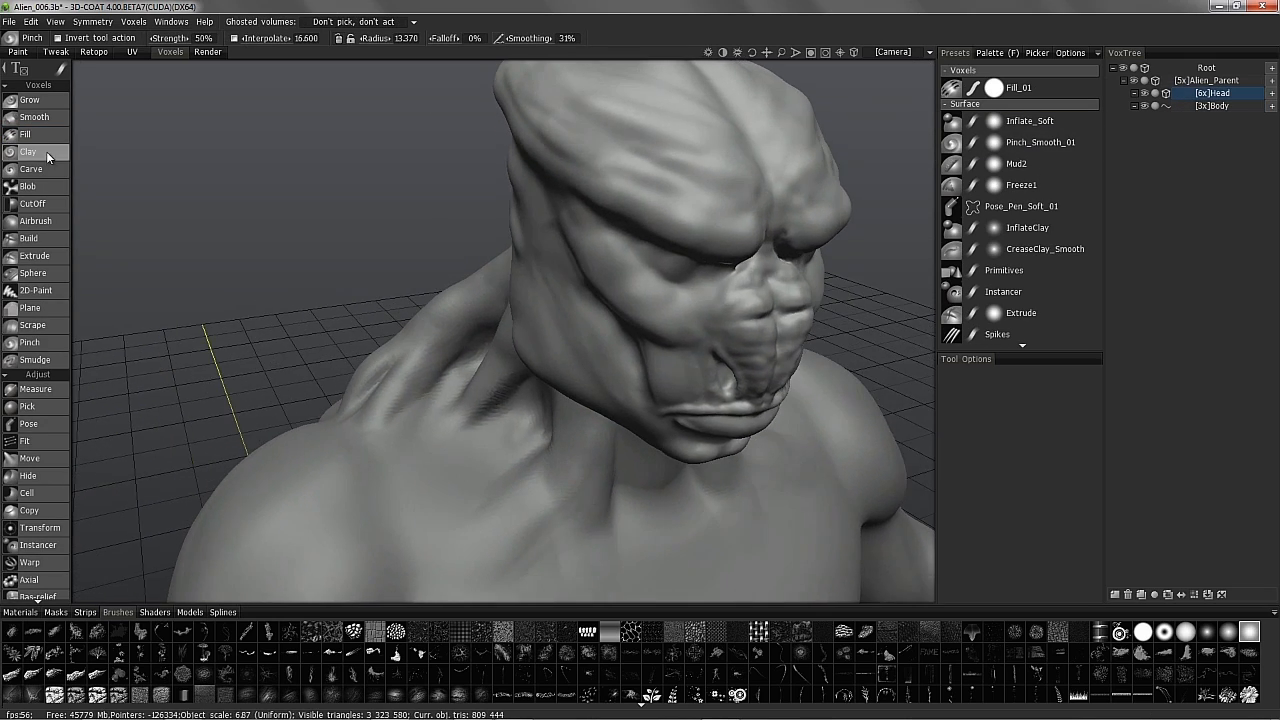
{"action": "left_click", "coordinate": [46, 151]}
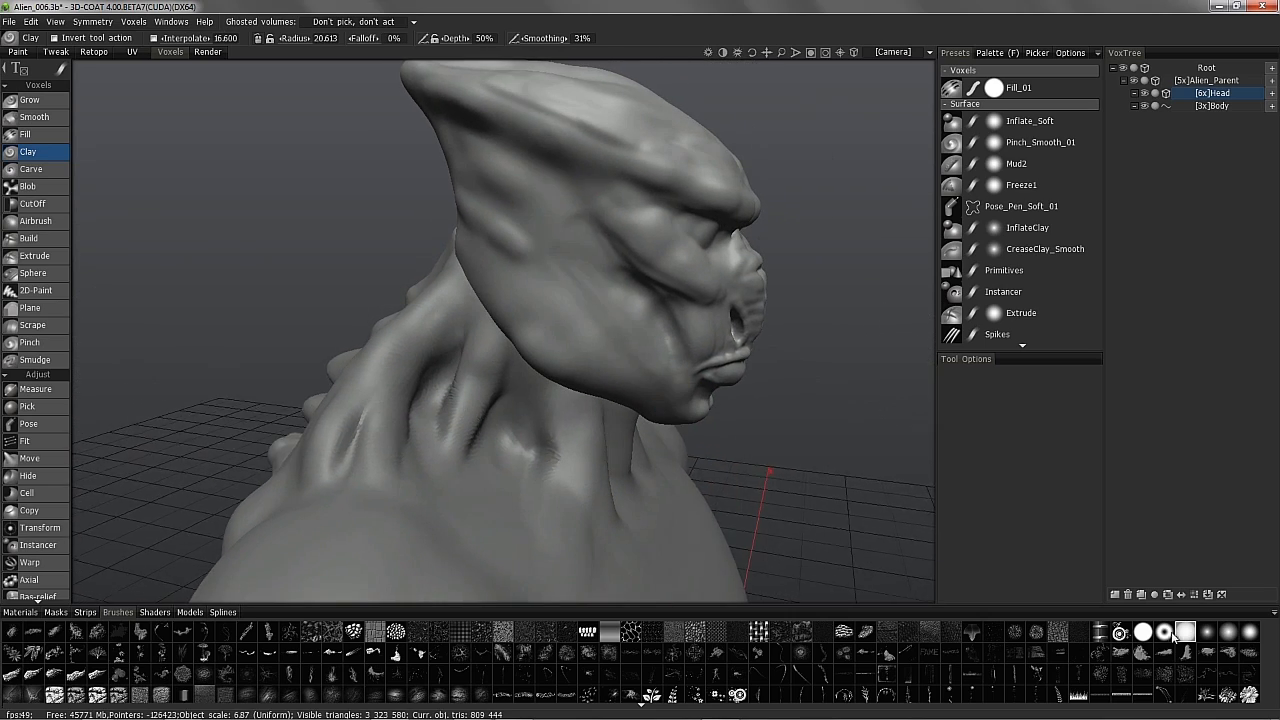
{"action": "right_click_drag", "start_coordinate": [551, 194], "coordinate": [505, 176]}
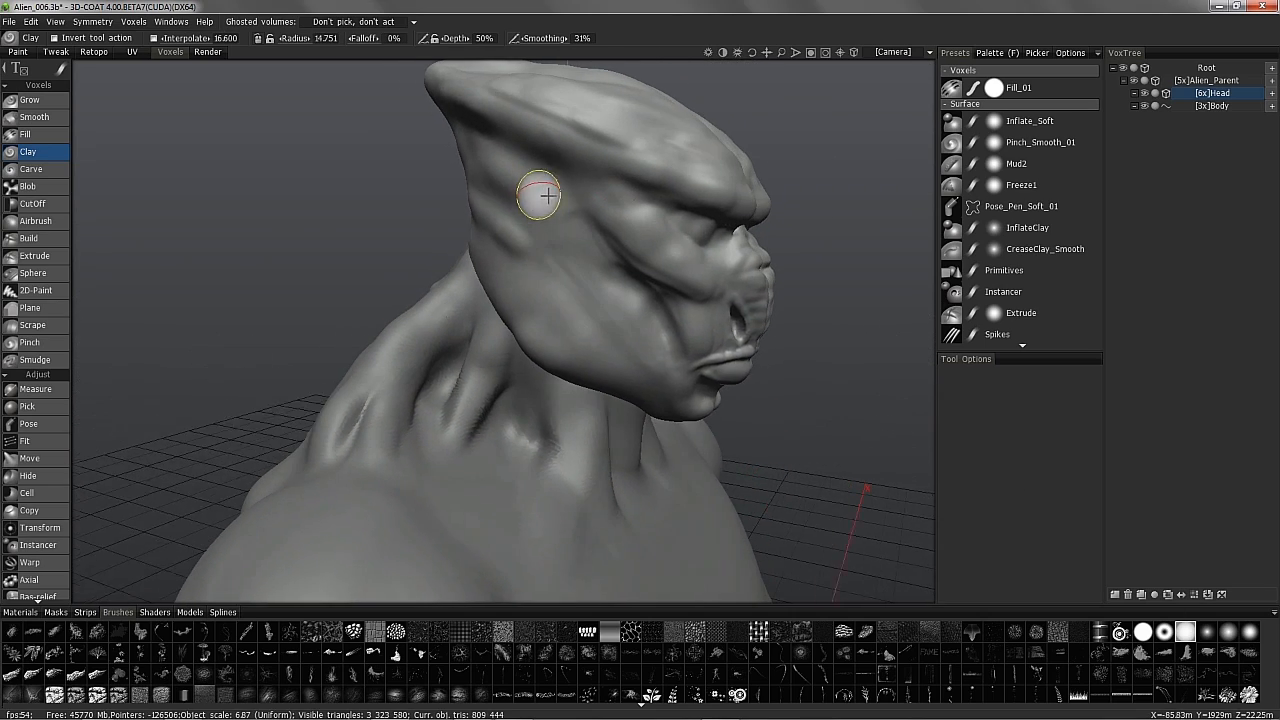
{"action": "mouse_move", "coordinate": [562, 200]}
{"action": "left_mouse_down"}
{"action": "mouse_move", "coordinate": [496, 198]}
{"action": "mouse_move", "coordinate": [497, 209]}
{"action": "mouse_move", "coordinate": [497, 191]}
{"action": "mouse_move", "coordinate": [497, 214]}
{"action": "mouse_move", "coordinate": [537, 194]}
{"action": "mouse_move", "coordinate": [451, 197]}
{"action": "left_mouse_up"}
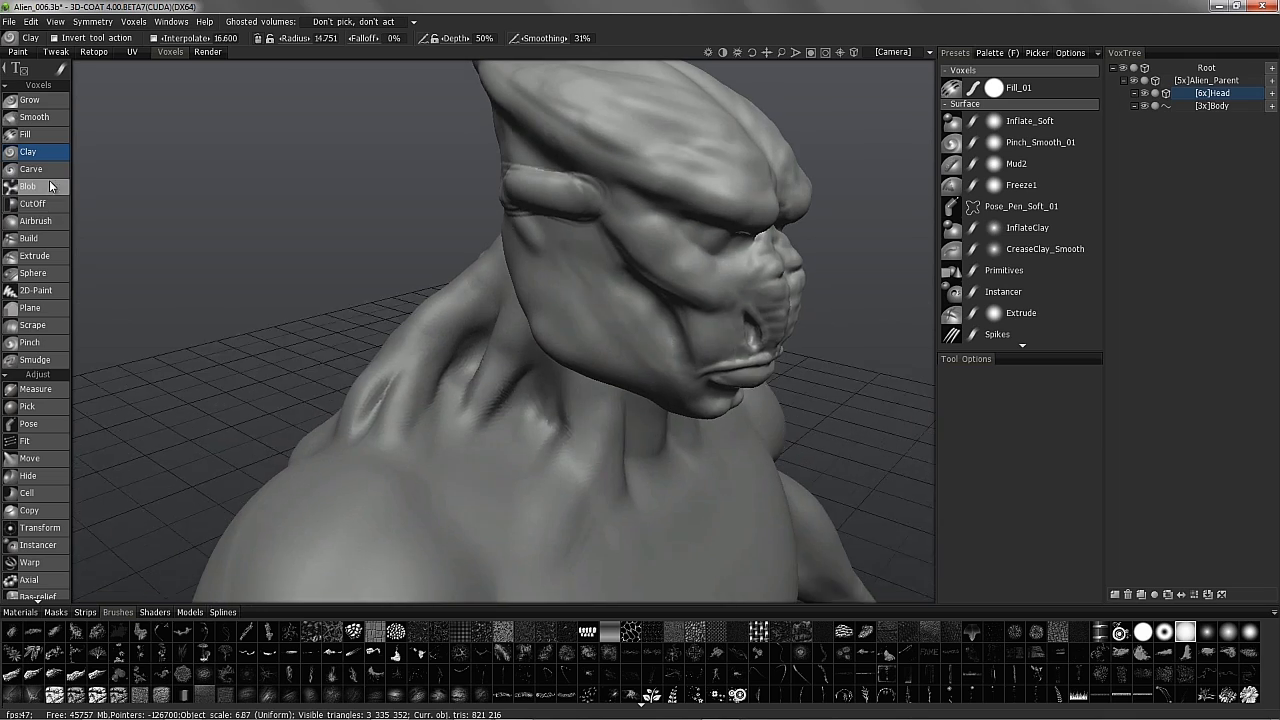
Rough out the ear's upper fold and lower lobe from the ridge with the voxel Build brush at 74% depth.
{"action": "left_click", "coordinate": [46, 239]}
{"action": "left_click_drag", "start_coordinate": [508, 170], "coordinate": [572, 194], "text": "alt"}
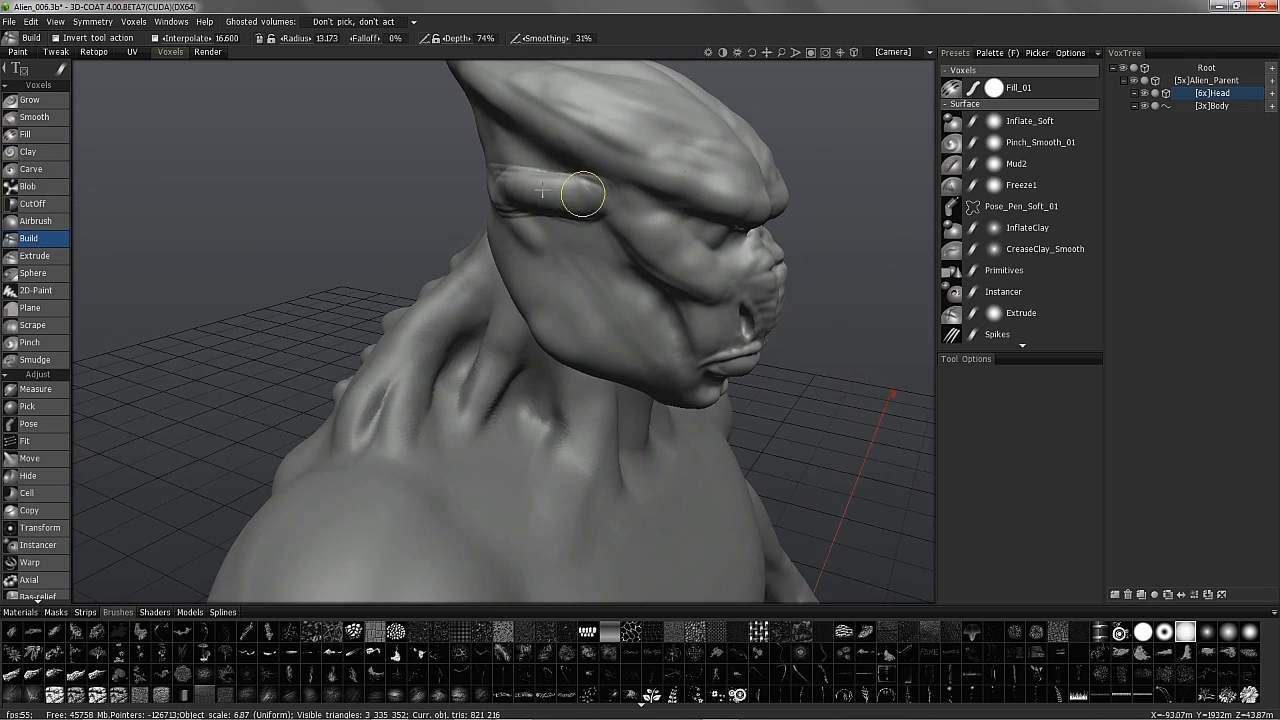
{"action": "mouse_move", "coordinate": [492, 195]}
{"action": "left_mouse_down", "text": "alt"}
{"action": "mouse_move", "coordinate": [538, 177]}
{"action": "mouse_move", "coordinate": [468, 192]}
{"action": "mouse_move", "coordinate": [499, 157]}
{"action": "left_mouse_up", "text": "alt"}
{"action": "mouse_move", "coordinate": [412, 140]}
{"action": "left_mouse_down", "text": "alt"}
{"action": "mouse_move", "coordinate": [452, 176]}
{"action": "mouse_move", "coordinate": [390, 207]}
{"action": "mouse_move", "coordinate": [433, 240]}
{"action": "mouse_move", "coordinate": [420, 215]}
{"action": "mouse_move", "coordinate": [345, 183]}
{"action": "mouse_move", "coordinate": [366, 206]}
{"action": "mouse_move", "coordinate": [371, 189]}
{"action": "mouse_move", "coordinate": [497, 387]}
{"action": "mouse_move", "coordinate": [425, 185]}
{"action": "mouse_move", "coordinate": [343, 241]}
{"action": "mouse_move", "coordinate": [420, 244]}
{"action": "mouse_move", "coordinate": [360, 223]}
{"action": "mouse_move", "coordinate": [331, 277]}
{"action": "mouse_move", "coordinate": [371, 291]}
{"action": "mouse_move", "coordinate": [357, 289]}
{"action": "mouse_move", "coordinate": [376, 313]}
{"action": "mouse_move", "coordinate": [343, 331]}
{"action": "mouse_move", "coordinate": [274, 271]}
{"action": "mouse_move", "coordinate": [357, 334]}
{"action": "left_mouse_up", "text": "alt"}
{"action": "left_click", "coordinate": [1243, 636]}
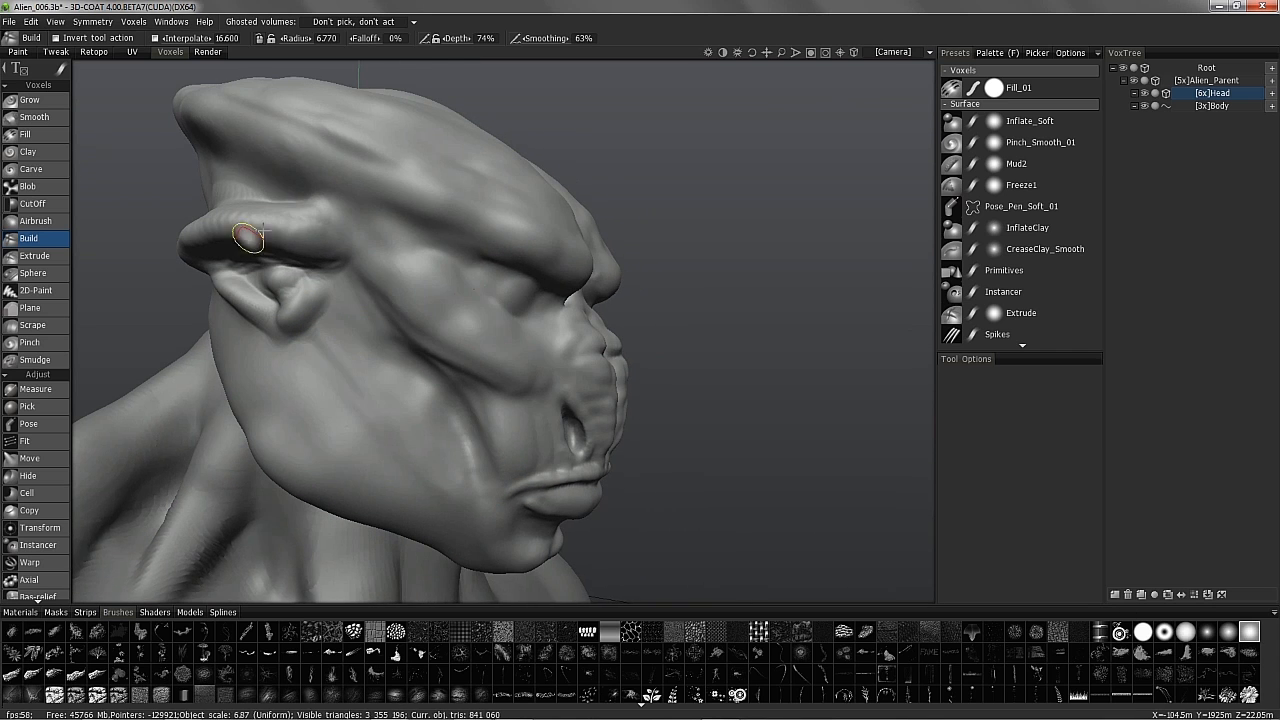
Shape the ear's overhanging rim and hollow out its bowl with the Build brush at a radius of about 5 to 7.
{"action": "left_click_drag", "start_coordinate": [273, 220], "coordinate": [343, 197], "text": "alt"}
{"action": "right_click_drag", "start_coordinate": [343, 197], "coordinate": [300, 230], "text": "alt"}
{"action": "left_click_drag", "start_coordinate": [300, 230], "coordinate": [517, 349], "text": "alt"}
{"action": "right_click_drag", "start_coordinate": [517, 349], "coordinate": [388, 311], "text": "alt"}
{"action": "mouse_move", "coordinate": [388, 311]}
{"action": "left_mouse_down", "text": "alt"}
{"action": "mouse_move", "coordinate": [337, 287]}
{"action": "mouse_move", "coordinate": [423, 274]}
{"action": "mouse_move", "coordinate": [409, 277]}
{"action": "mouse_move", "coordinate": [490, 322]}
{"action": "left_mouse_up", "text": "alt"}
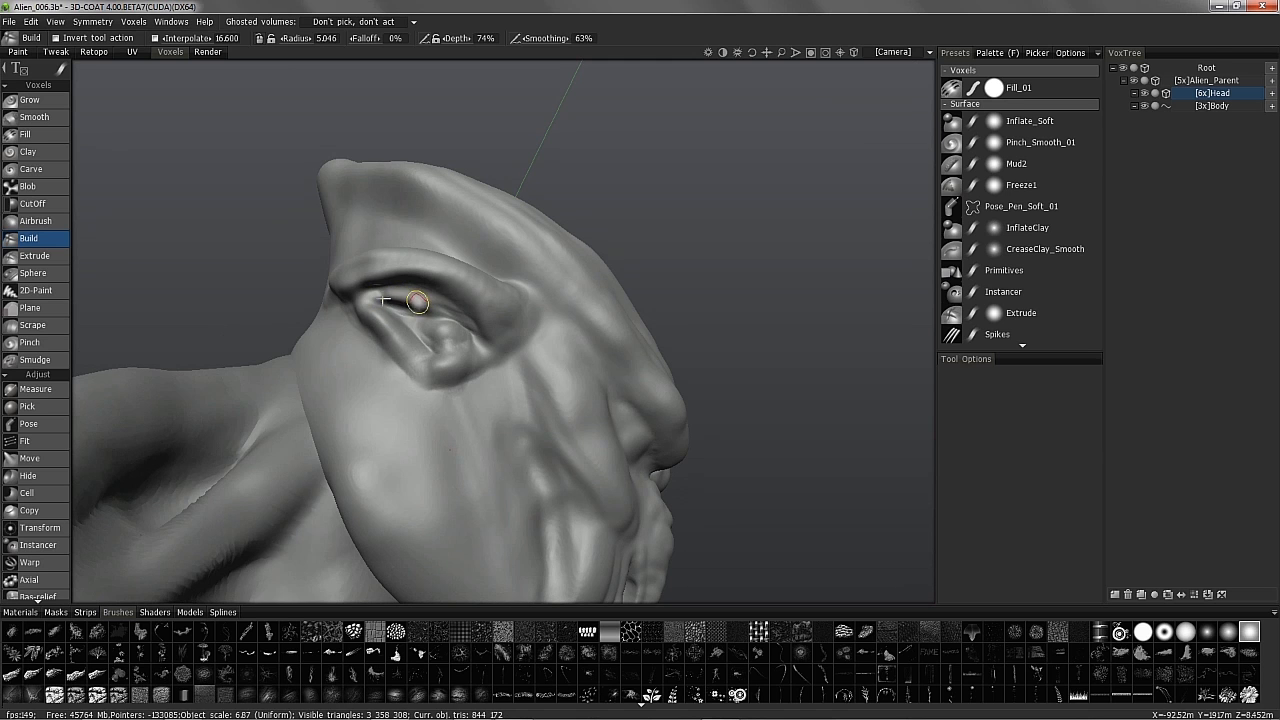
Refine the inner ear folds around the canal opening with the Build brush at 74% depth and a radius of about 4.
{"action": "left_click_drag", "start_coordinate": [429, 303], "coordinate": [337, 348], "text": "alt"}
{"action": "right_click_drag", "start_coordinate": [337, 348], "coordinate": [458, 233], "text": "alt"}
{"action": "left_click_drag", "start_coordinate": [458, 233], "coordinate": [460, 270], "text": "alt"}
{"action": "right_click_drag", "start_coordinate": [460, 270], "coordinate": [537, 223], "text": "alt"}
{"action": "left_click_drag", "start_coordinate": [537, 223], "coordinate": [410, 221], "text": "alt"}
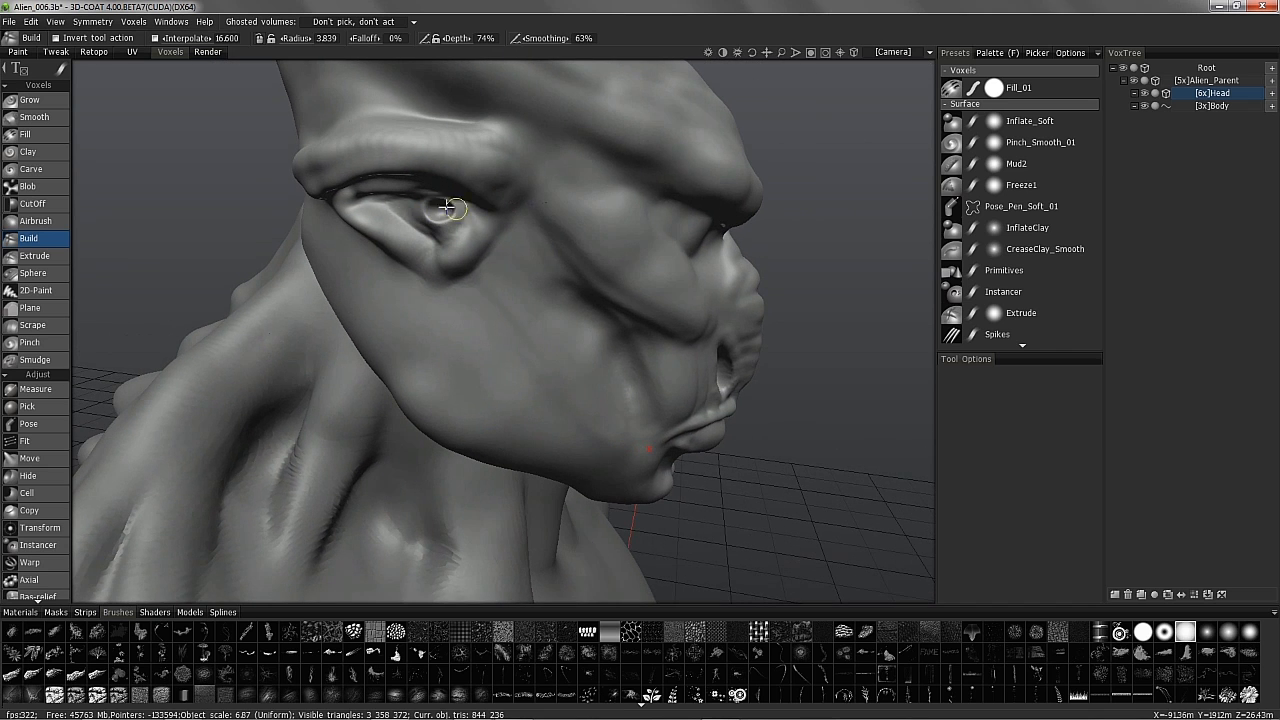
Raise the Build brush depth to 93% and deepen the ear canal and surrounding inner folds at a radius of about 4.
{"action": "left_click_drag", "start_coordinate": [390, 224], "coordinate": [435, 207], "text": "alt"}
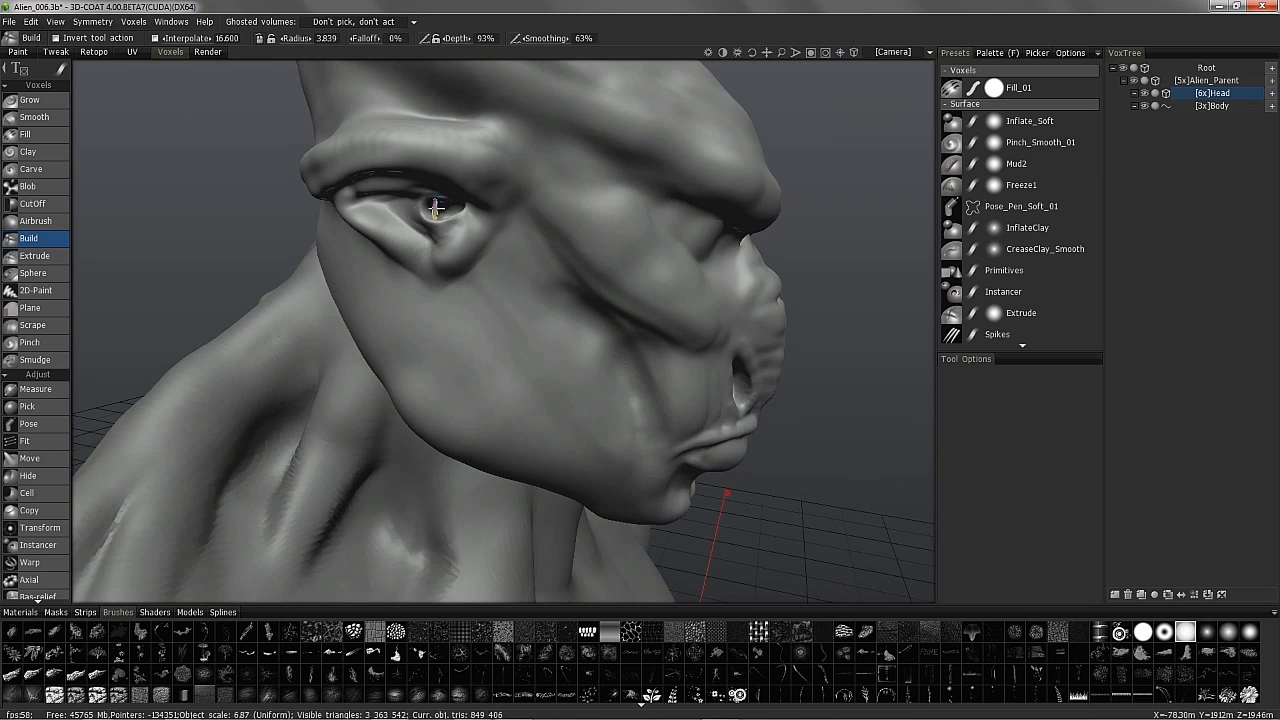
{"action": "left_click_drag", "start_coordinate": [361, 167], "coordinate": [452, 232], "text": "alt"}
{"action": "right_click_drag", "start_coordinate": [419, 233], "coordinate": [383, 211], "text": "alt"}
{"action": "left_click_drag", "start_coordinate": [383, 211], "coordinate": [446, 216], "text": "alt"}
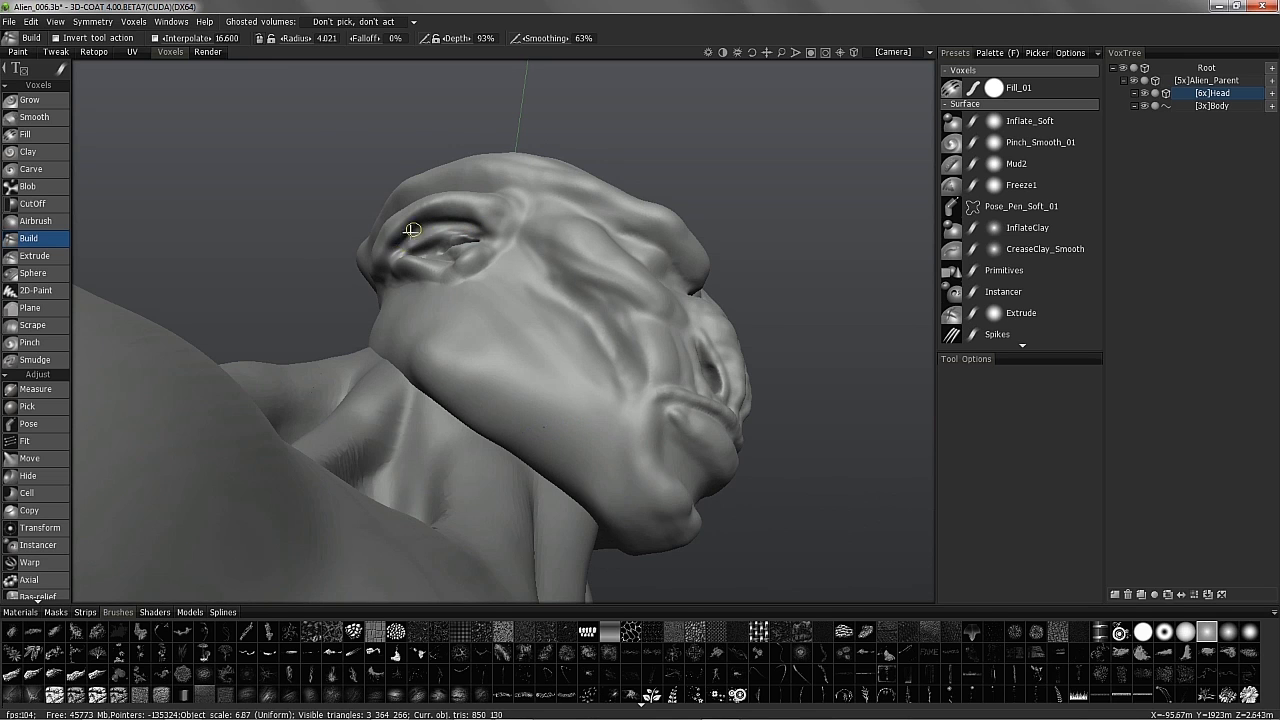
{"action": "mouse_move", "coordinate": [410, 244]}
{"action": "left_mouse_down", "text": "alt"}
{"action": "mouse_move", "coordinate": [380, 251]}
{"action": "mouse_move", "coordinate": [443, 249]}
{"action": "left_mouse_up", "text": "alt"}
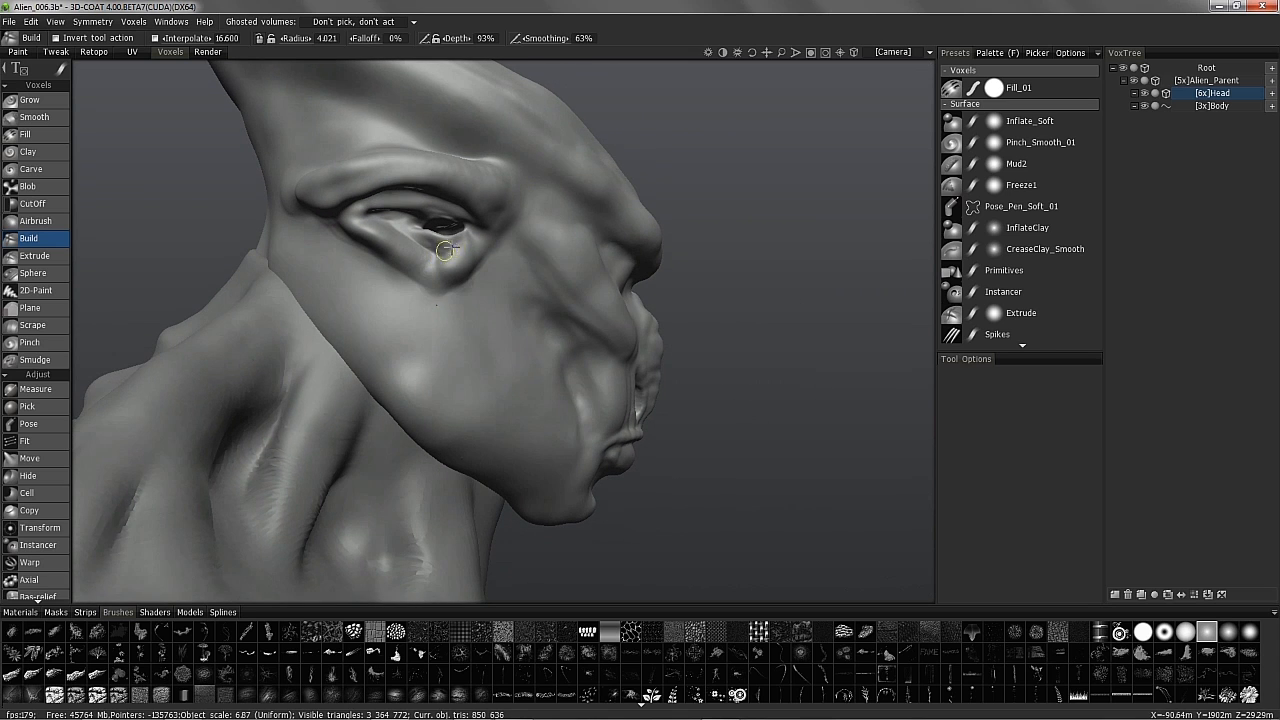
{"action": "left_click_drag", "start_coordinate": [356, 147], "coordinate": [412, 234], "text": "alt"}
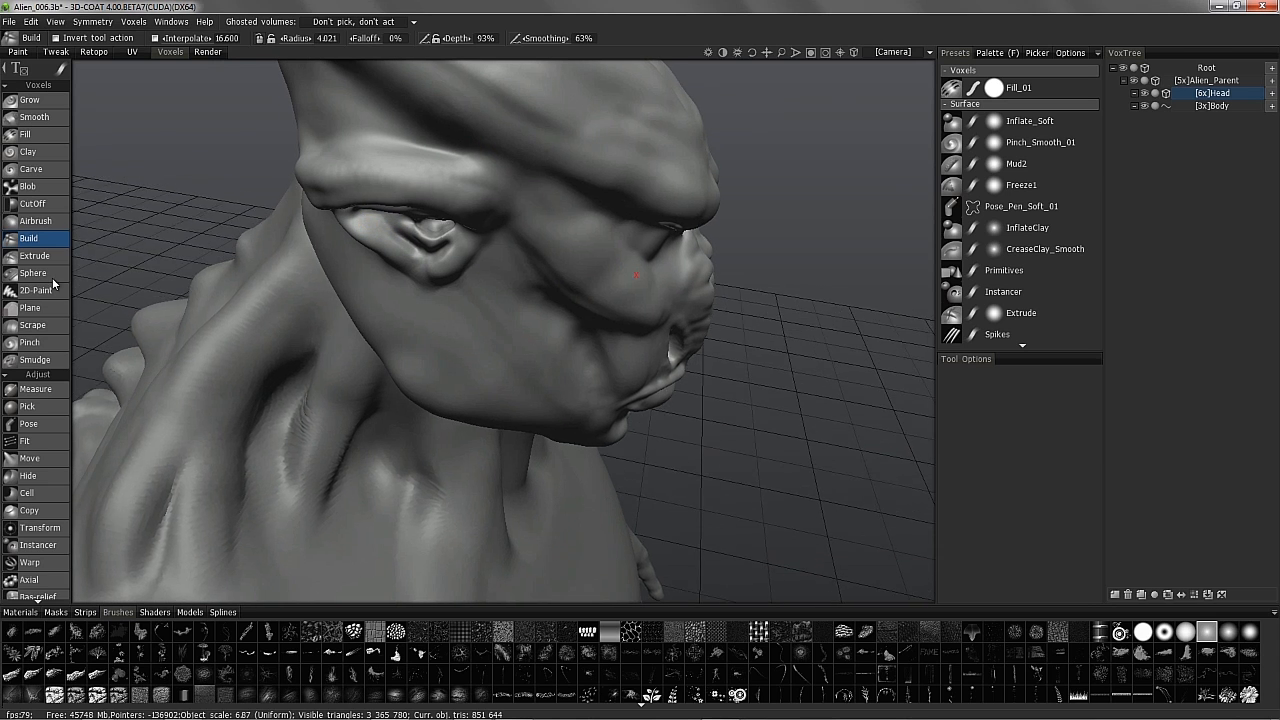
Activate the voxel Pinch brush with a freehand stroke, a radius of about 19 and 52% depth for the ear.
{"action": "left_click", "coordinate": [46, 343]}
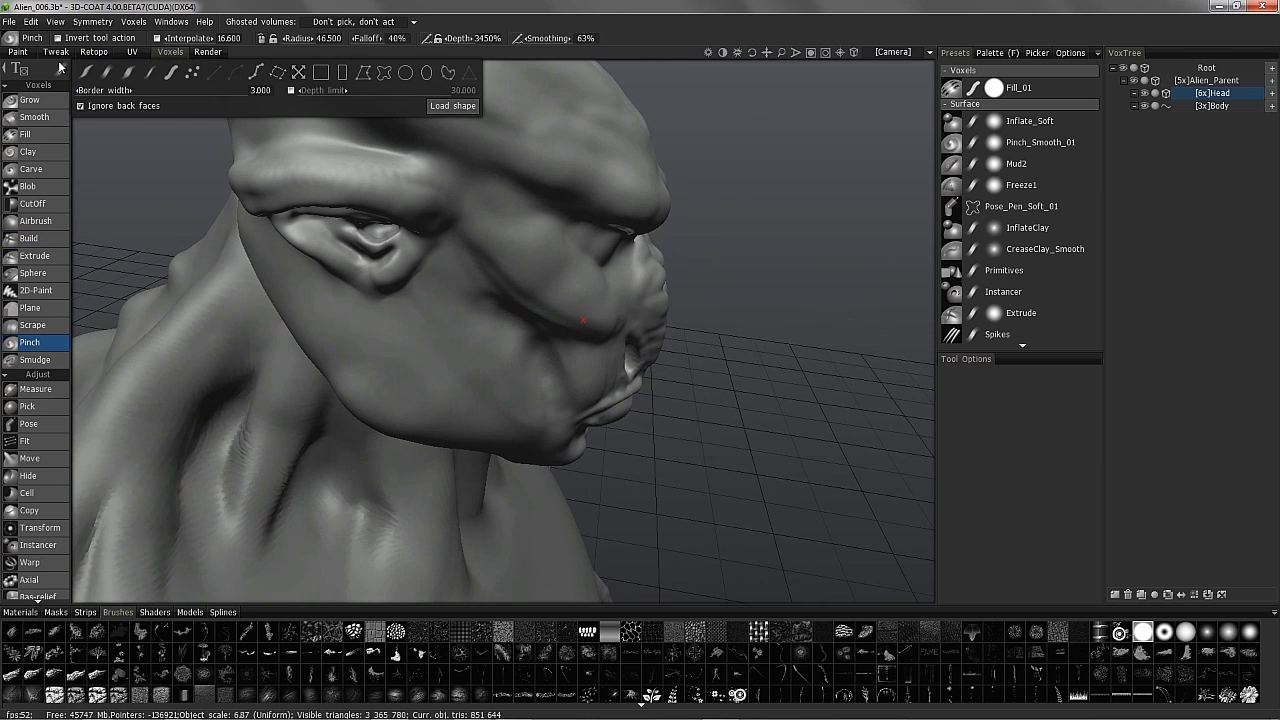
{"action": "left_click", "coordinate": [86, 76]}
{"action": "left_click_drag", "start_coordinate": [414, 275], "coordinate": [371, 263], "text": "alt"}
{"action": "mouse_move", "coordinate": [371, 263]}
{"action": "right_mouse_down"}
{"action": "mouse_move", "coordinate": [308, 257]}
{"action": "mouse_move", "coordinate": [320, 253]}
{"action": "right_mouse_up"}
{"action": "left_click_drag", "start_coordinate": [355, 254], "coordinate": [408, 331], "text": "alt"}
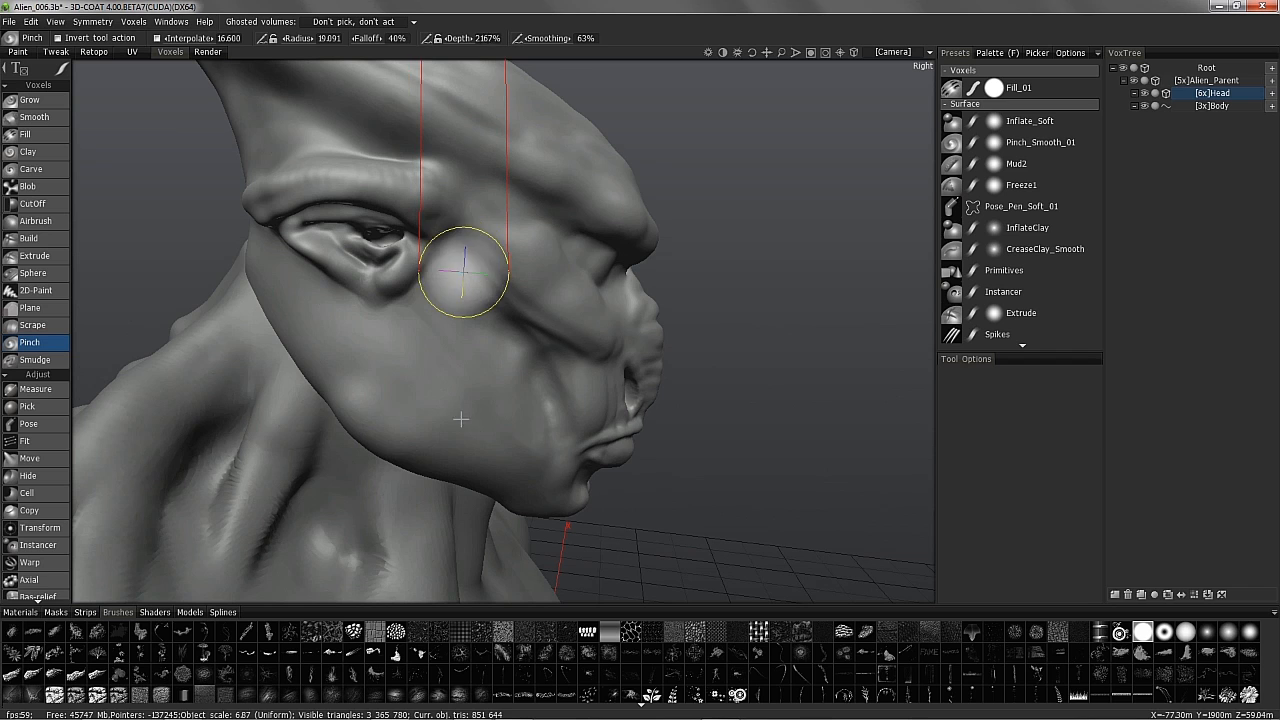
{"action": "mouse_move", "coordinate": [461, 299]}
{"action": "left_mouse_down", "text": "alt"}
{"action": "mouse_move", "coordinate": [480, 292]}
{"action": "mouse_move", "coordinate": [505, 229]}
{"action": "left_mouse_up", "text": "alt"}
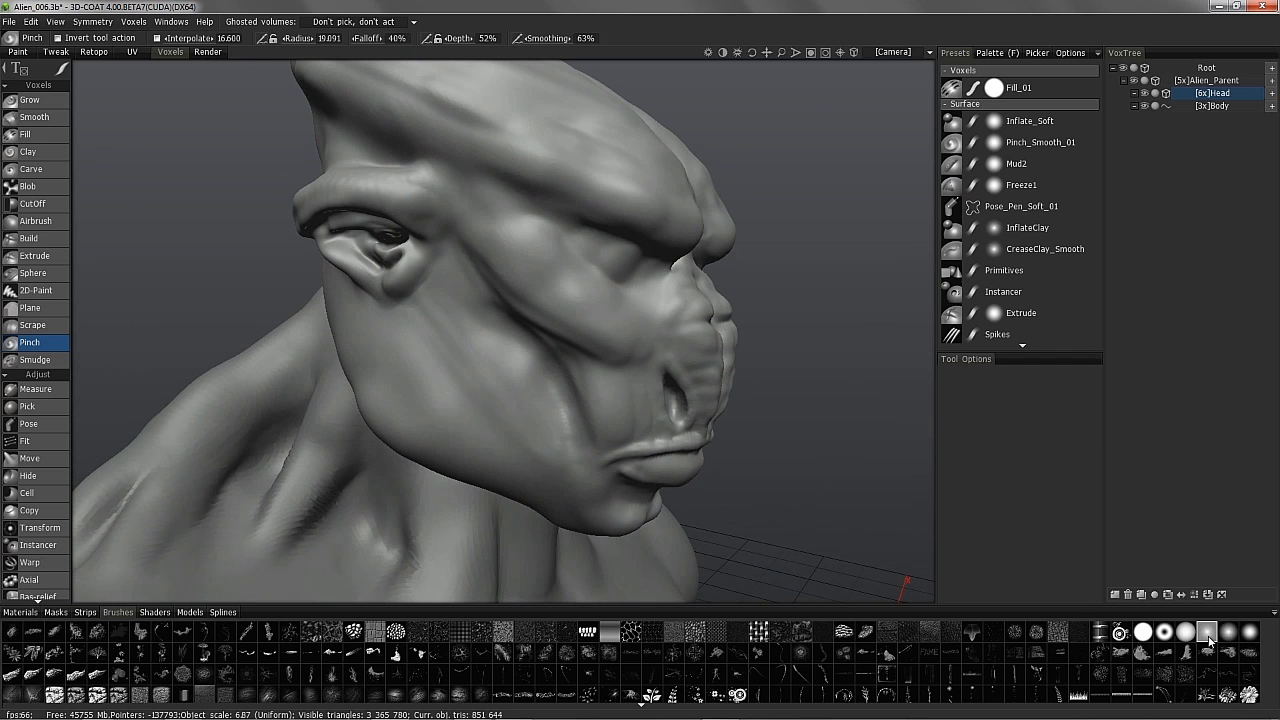
Pinch the ear's edges with a smaller brush radius of about 10 and 105% depth.
{"action": "key", "text": "bracketleft"}
{"action": "key", "text": "bracketleft"}
{"action": "key", "text": "bracketleft"}
{"action": "mouse_move", "coordinate": [343, 249]}
{"action": "left_mouse_down", "text": "alt"}
{"action": "mouse_move", "coordinate": [326, 266]}
{"action": "mouse_move", "coordinate": [351, 264]}
{"action": "mouse_move", "coordinate": [303, 229]}
{"action": "mouse_move", "coordinate": [321, 219]}
{"action": "mouse_move", "coordinate": [263, 223]}
{"action": "mouse_move", "coordinate": [325, 206]}
{"action": "mouse_move", "coordinate": [243, 214]}
{"action": "mouse_move", "coordinate": [331, 296]}
{"action": "mouse_move", "coordinate": [263, 283]}
{"action": "mouse_move", "coordinate": [366, 320]}
{"action": "mouse_move", "coordinate": [381, 313]}
{"action": "mouse_move", "coordinate": [251, 263]}
{"action": "mouse_move", "coordinate": [197, 259]}
{"action": "mouse_move", "coordinate": [591, 452]}
{"action": "left_mouse_up", "text": "alt"}
{"action": "key", "text": "bracketleft"}
{"action": "key", "text": "bracketleft"}
{"action": "key", "text": "bracketright"}
{"action": "key", "text": "bracketright"}
{"action": "left_click_drag", "start_coordinate": [804, 573], "coordinate": [1026, 352], "text": "alt"}
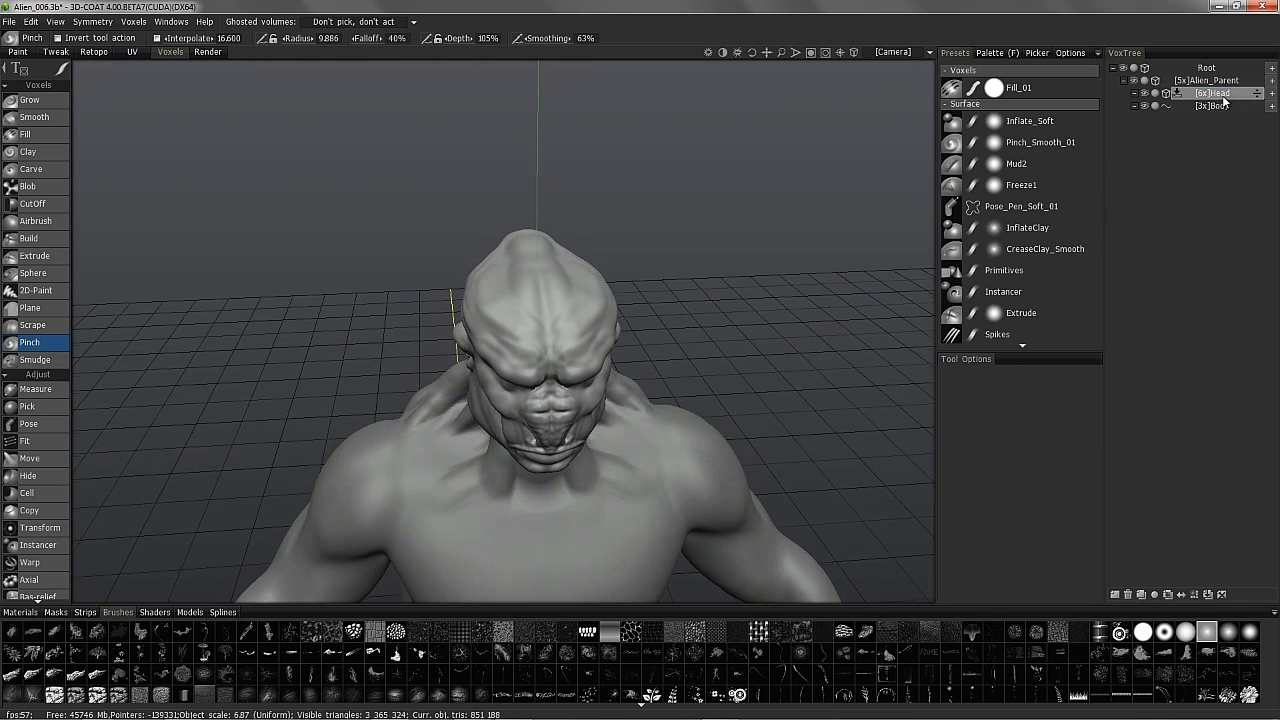
Switch the Head volume to surface mode and prepare the surface Pinch brush at 50% strength with a soft alpha for the ear.
{"action": "left_click", "coordinate": [1165, 93]}
{"action": "left_click_drag", "start_coordinate": [472, 380], "coordinate": [474, 383], "text": "alt"}
{"action": "right_click_drag", "start_coordinate": [474, 383], "coordinate": [380, 309], "text": "alt"}
{"action": "middle_click_drag", "start_coordinate": [380, 309], "coordinate": [72, 141], "text": "alt"}
{"action": "left_click_drag", "start_coordinate": [84, 134], "coordinate": [354, 171], "text": "alt"}
{"action": "right_click_drag", "start_coordinate": [354, 171], "coordinate": [359, 250], "text": "alt"}
{"action": "mouse_move", "coordinate": [378, 246]}
{"action": "left_mouse_down", "text": "alt"}
{"action": "mouse_move", "coordinate": [374, 223]}
{"action": "mouse_move", "coordinate": [386, 220]}
{"action": "mouse_move", "coordinate": [369, 251]}
{"action": "mouse_move", "coordinate": [405, 195]}
{"action": "mouse_move", "coordinate": [411, 246]}
{"action": "mouse_move", "coordinate": [369, 411]}
{"action": "mouse_move", "coordinate": [349, 404]}
{"action": "mouse_move", "coordinate": [351, 306]}
{"action": "mouse_move", "coordinate": [363, 320]}
{"action": "left_mouse_up", "text": "alt"}
{"action": "left_click", "coordinate": [1207, 631]}
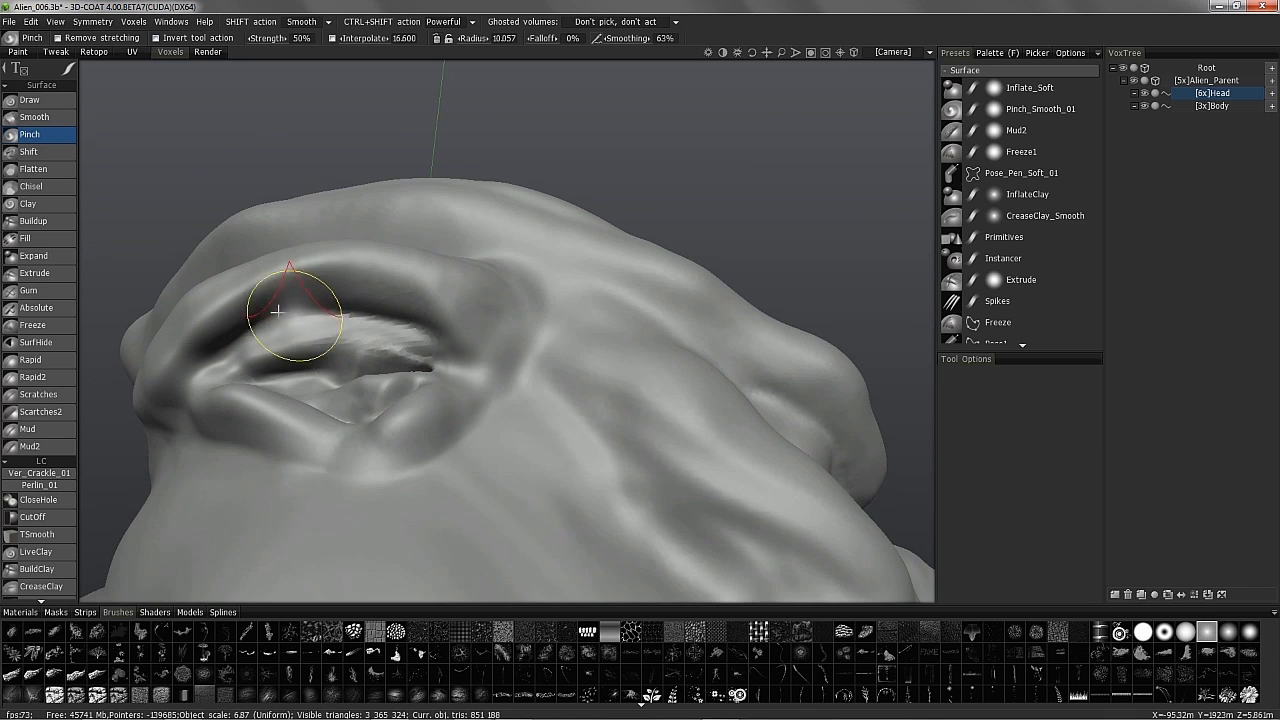
Pinch the ear's inner folds with the surface Pinch brush, reducing its radius from about 10 to 5.
{"action": "left_click_drag", "start_coordinate": [284, 313], "coordinate": [322, 333], "text": "alt"}
{"action": "left_click_drag", "start_coordinate": [254, 277], "coordinate": [400, 319], "text": "alt"}
{"action": "key", "text": "bracketleft"}
{"action": "key", "text": "bracketleft"}
{"action": "key", "text": "bracketleft"}
{"action": "key", "text": "bracketleft"}
{"action": "key", "text": "bracketleft"}
{"action": "key", "text": "bracketleft"}
{"action": "mouse_move", "coordinate": [254, 322]}
{"action": "left_mouse_down", "text": "alt"}
{"action": "mouse_move", "coordinate": [214, 283]}
{"action": "mouse_move", "coordinate": [309, 334]}
{"action": "mouse_move", "coordinate": [351, 334]}
{"action": "mouse_move", "coordinate": [360, 378]}
{"action": "mouse_move", "coordinate": [500, 309]}
{"action": "mouse_move", "coordinate": [586, 294]}
{"action": "mouse_move", "coordinate": [306, 360]}
{"action": "mouse_move", "coordinate": [389, 349]}
{"action": "mouse_move", "coordinate": [297, 297]}
{"action": "mouse_move", "coordinate": [281, 321]}
{"action": "mouse_move", "coordinate": [334, 326]}
{"action": "mouse_move", "coordinate": [109, 448]}
{"action": "mouse_move", "coordinate": [95, 470]}
{"action": "left_mouse_up", "text": "alt"}
Turn on the wireframe display and activate the CreaseClay brush with the CreaseClay_Smooth preset.
{"action": "key", "text": "w"}
{"action": "scroll", "coordinate": [49, 536], "scroll_direction": "down", "scroll_amount": 10}
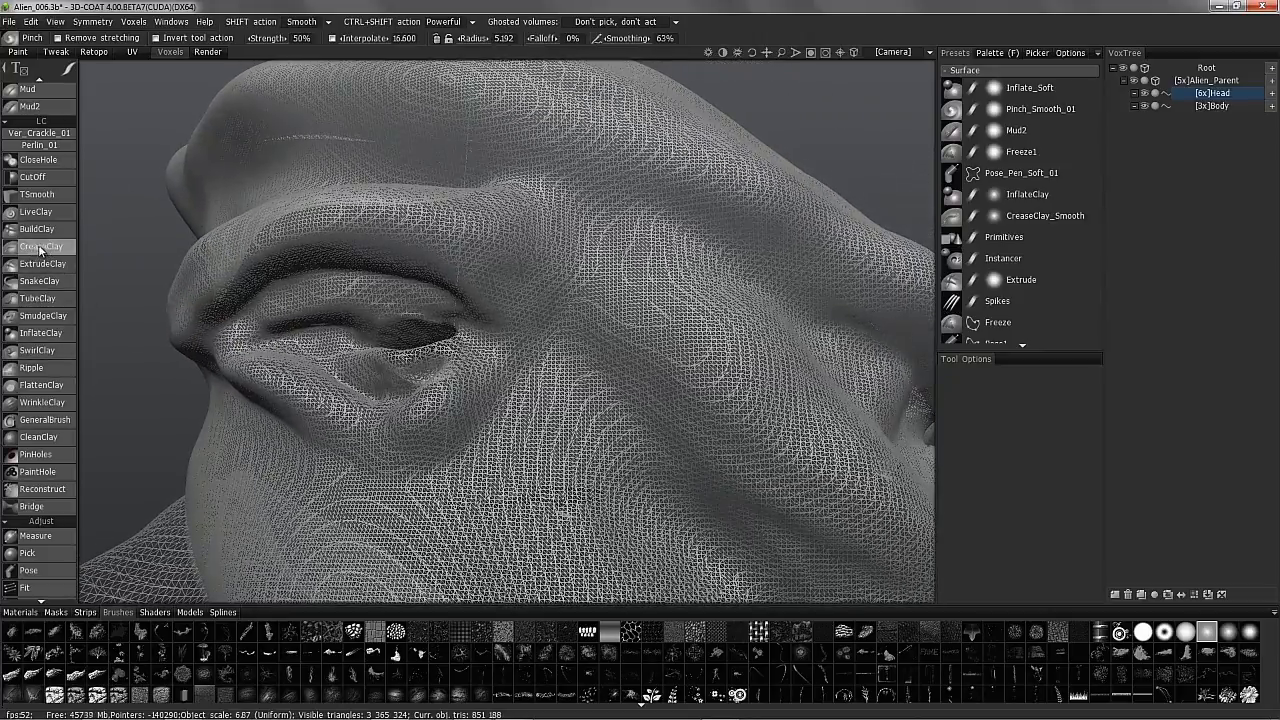
{"action": "left_click", "coordinate": [41, 247]}
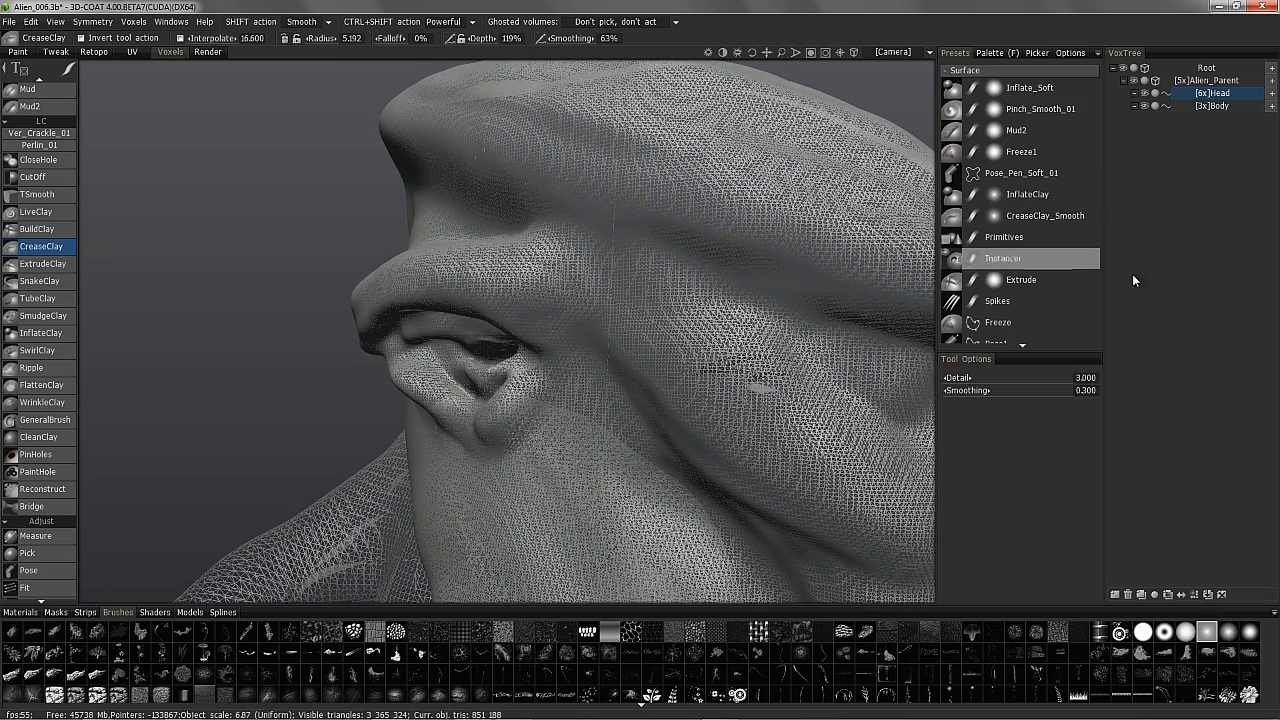
{"action": "left_click", "coordinate": [1029, 220]}
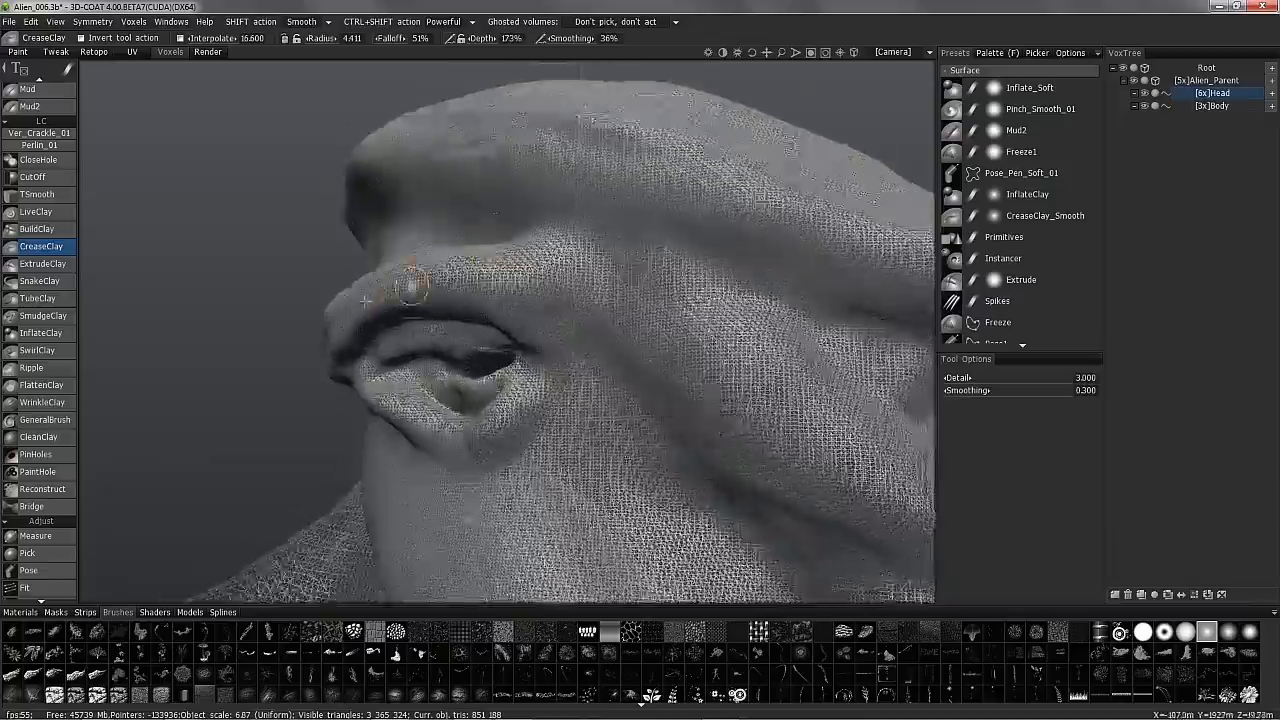
Carve the crease beneath the ear's upper fold with the CreaseClay brush at 173% depth and a radius of about 5.
{"action": "scroll", "coordinate": [426, 271], "scroll_direction": "up", "scroll_amount": 3}
{"action": "right_click_drag", "start_coordinate": [403, 257], "coordinate": [440, 257]}
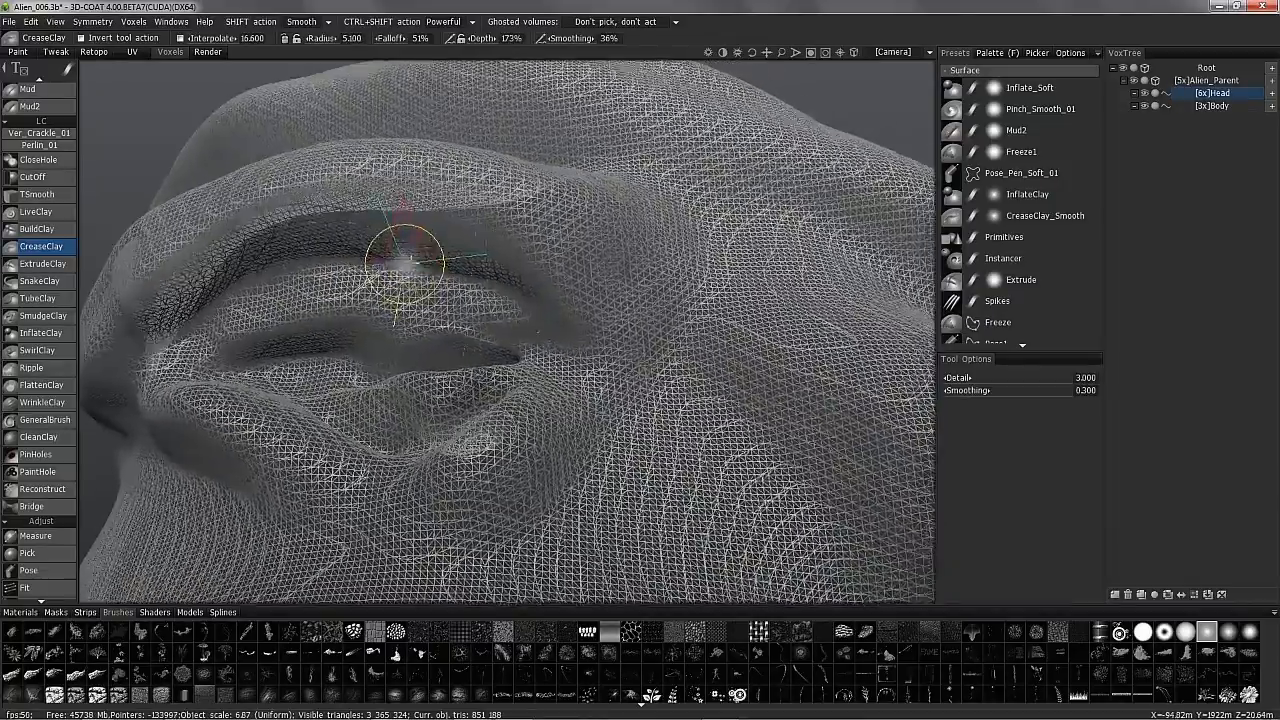
{"action": "scroll", "coordinate": [264, 177], "scroll_direction": "down", "scroll_amount": 3}
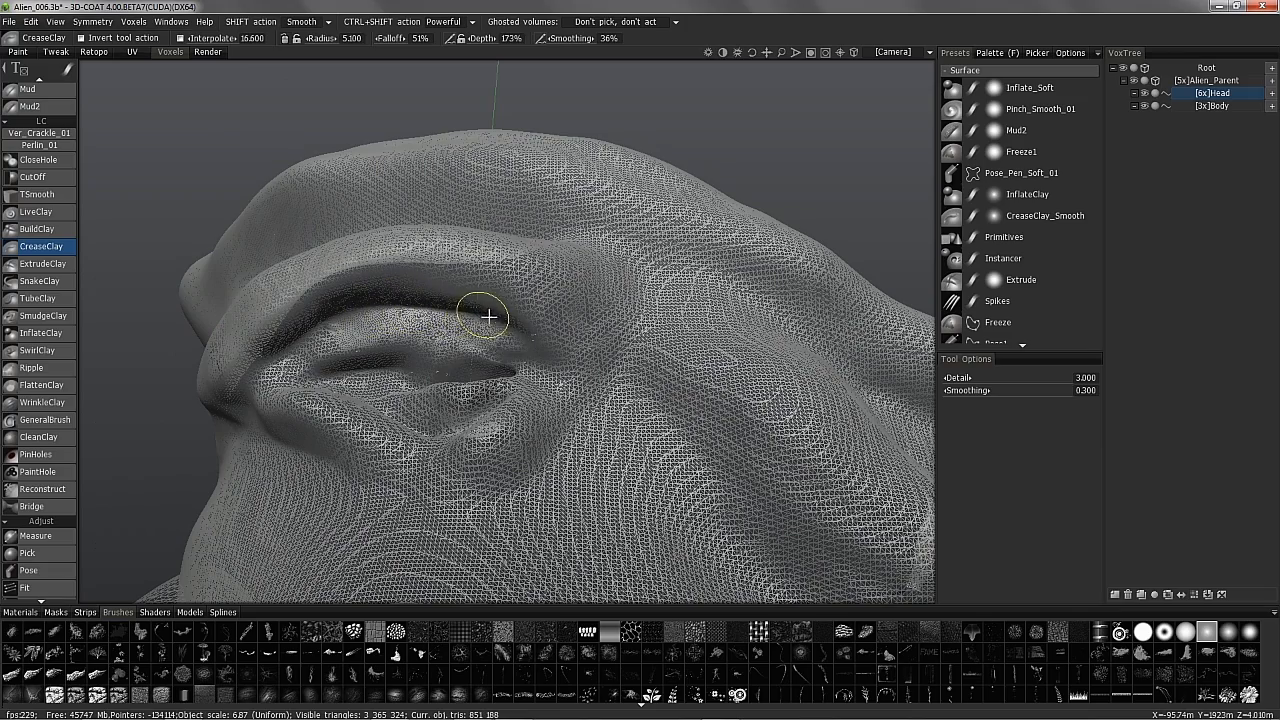
{"action": "left_click_drag", "start_coordinate": [450, 310], "coordinate": [353, 309], "text": "alt"}
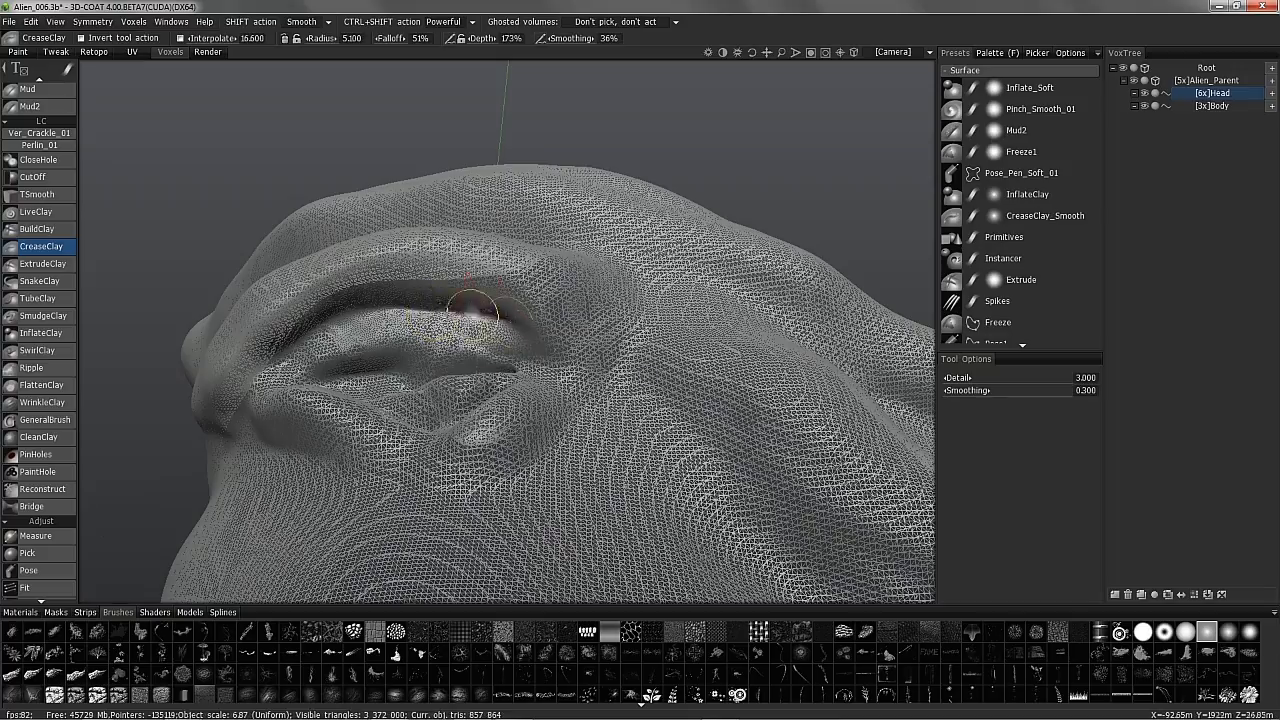
{"action": "mouse_move", "coordinate": [357, 311]}
{"action": "left_mouse_down", "text": "alt"}
{"action": "mouse_move", "coordinate": [343, 306]}
{"action": "mouse_move", "coordinate": [322, 333]}
{"action": "mouse_move", "coordinate": [251, 337]}
{"action": "mouse_move", "coordinate": [271, 371]}
{"action": "mouse_move", "coordinate": [555, 331]}
{"action": "mouse_move", "coordinate": [615, 345]}
{"action": "mouse_move", "coordinate": [494, 471]}
{"action": "mouse_move", "coordinate": [403, 474]}
{"action": "mouse_move", "coordinate": [480, 451]}
{"action": "mouse_move", "coordinate": [457, 320]}
{"action": "mouse_move", "coordinate": [323, 243]}
{"action": "mouse_move", "coordinate": [337, 286]}
{"action": "mouse_move", "coordinate": [257, 229]}
{"action": "mouse_move", "coordinate": [298, 250]}
{"action": "left_mouse_up", "text": "alt"}
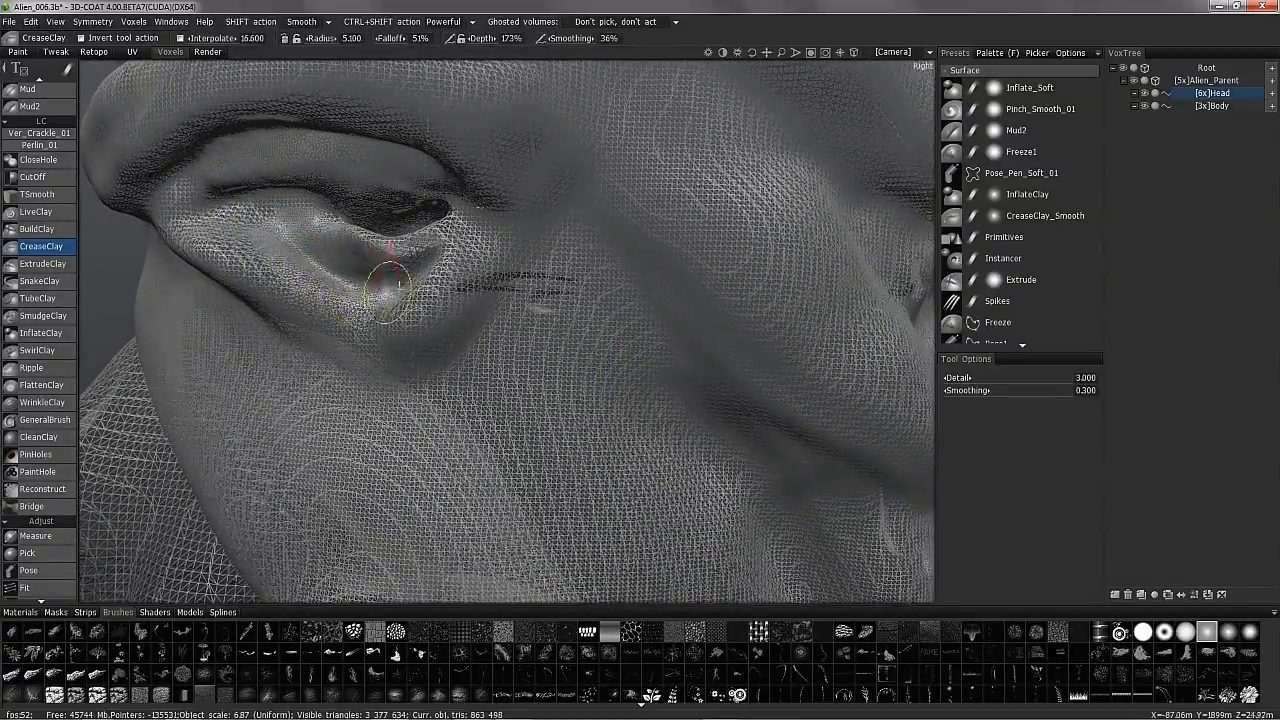
Crease the ear's lower inner fold and the underside of its lobe with the CreaseClay brush at 173% depth.
{"action": "left_click_drag", "start_coordinate": [370, 295], "coordinate": [365, 300], "text": "alt"}
{"action": "mouse_move", "coordinate": [445, 262]}
{"action": "left_mouse_down", "text": "alt"}
{"action": "mouse_move", "coordinate": [334, 251]}
{"action": "mouse_move", "coordinate": [271, 271]}
{"action": "mouse_move", "coordinate": [270, 230]}
{"action": "mouse_move", "coordinate": [186, 206]}
{"action": "mouse_move", "coordinate": [337, 357]}
{"action": "mouse_move", "coordinate": [223, 286]}
{"action": "mouse_move", "coordinate": [452, 322]}
{"action": "mouse_move", "coordinate": [505, 265]}
{"action": "mouse_move", "coordinate": [345, 280]}
{"action": "mouse_move", "coordinate": [293, 180]}
{"action": "left_mouse_up", "text": "alt"}
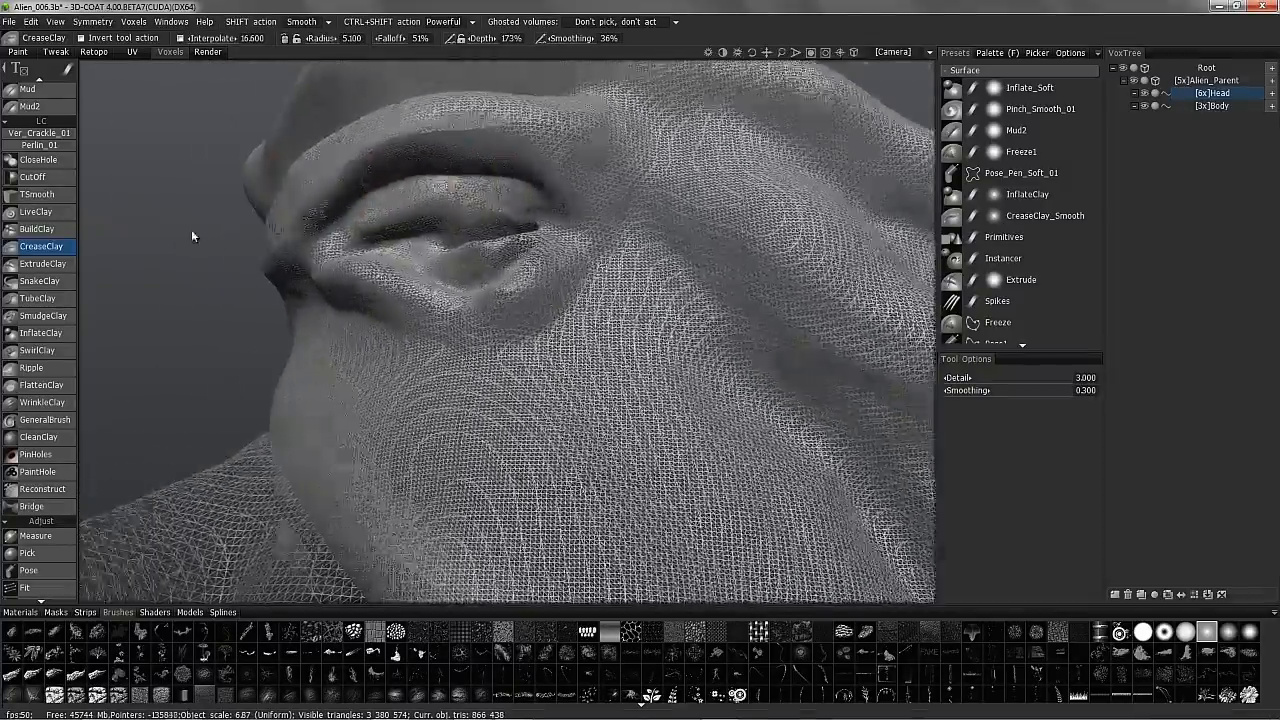
{"action": "mouse_move", "coordinate": [193, 236]}
{"action": "left_mouse_down", "text": "alt"}
{"action": "mouse_move", "coordinate": [520, 223]}
{"action": "mouse_move", "coordinate": [429, 214]}
{"action": "mouse_move", "coordinate": [189, 271]}
{"action": "mouse_move", "coordinate": [325, 219]}
{"action": "mouse_move", "coordinate": [374, 251]}
{"action": "mouse_move", "coordinate": [417, 200]}
{"action": "mouse_move", "coordinate": [349, 217]}
{"action": "left_mouse_up", "text": "alt"}
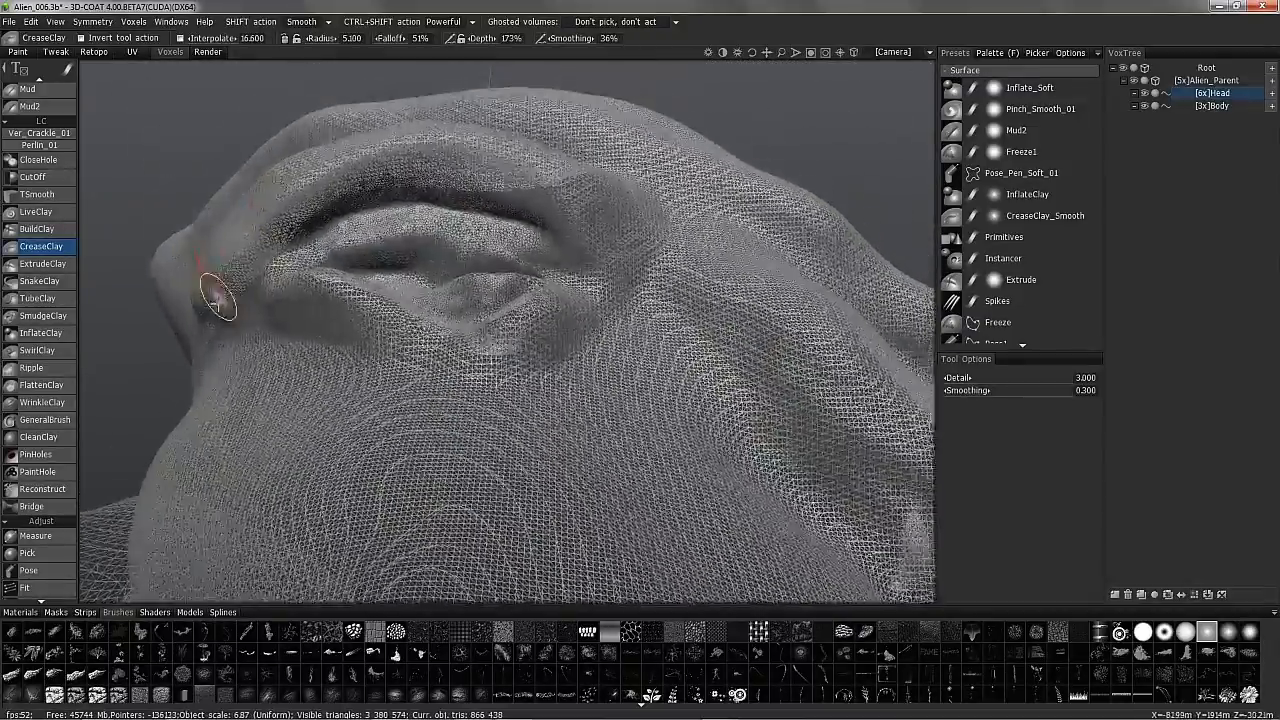
{"action": "left_click_drag", "start_coordinate": [218, 297], "coordinate": [287, 345], "text": "alt"}
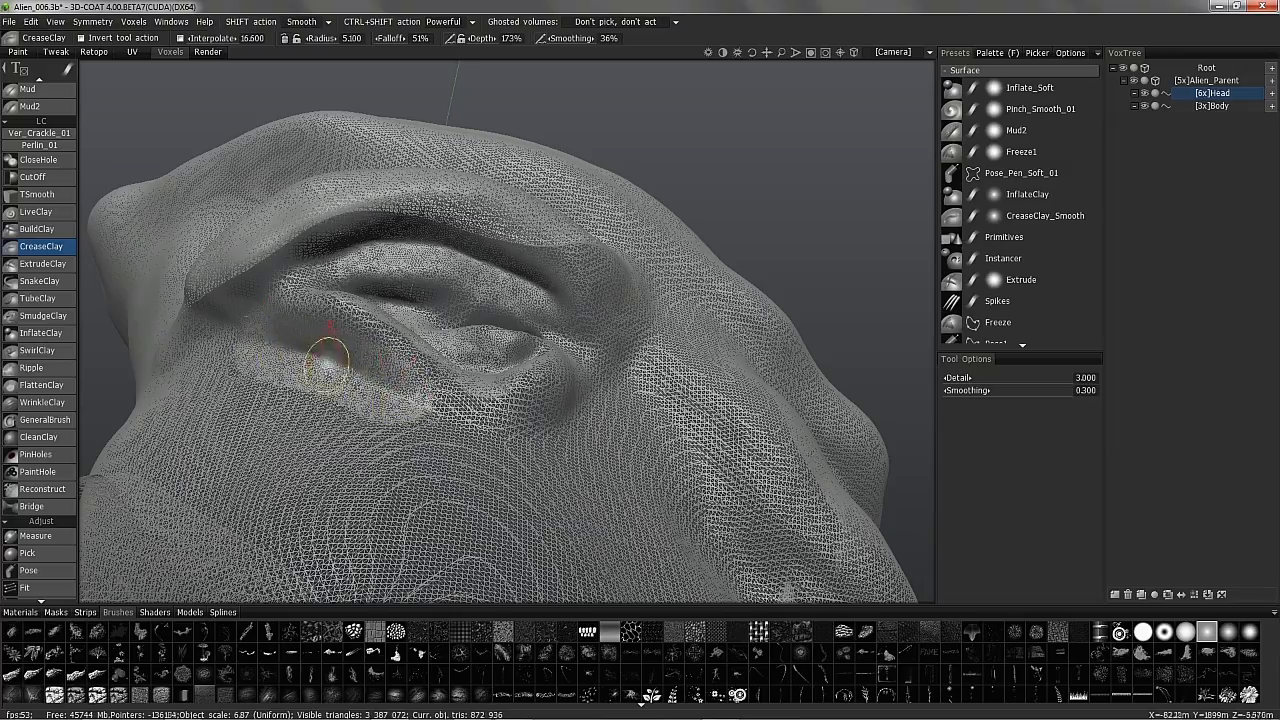
{"action": "left_click_drag", "start_coordinate": [340, 340], "coordinate": [325, 375], "text": "alt"}
{"action": "mouse_move", "coordinate": [455, 415]}
{"action": "left_mouse_down", "text": "alt"}
{"action": "mouse_move", "coordinate": [271, 329]}
{"action": "mouse_move", "coordinate": [190, 245]}
{"action": "mouse_move", "coordinate": [200, 235]}
{"action": "mouse_move", "coordinate": [300, 255]}
{"action": "mouse_move", "coordinate": [218, 168]}
{"action": "mouse_move", "coordinate": [586, 337]}
{"action": "mouse_move", "coordinate": [671, 303]}
{"action": "mouse_move", "coordinate": [586, 429]}
{"action": "mouse_move", "coordinate": [605, 283]}
{"action": "mouse_move", "coordinate": [543, 214]}
{"action": "mouse_move", "coordinate": [591, 271]}
{"action": "mouse_move", "coordinate": [457, 257]}
{"action": "mouse_move", "coordinate": [395, 307]}
{"action": "mouse_move", "coordinate": [409, 266]}
{"action": "mouse_move", "coordinate": [400, 286]}
{"action": "mouse_move", "coordinate": [429, 271]}
{"action": "mouse_move", "coordinate": [445, 305]}
{"action": "left_mouse_up", "text": "alt"}
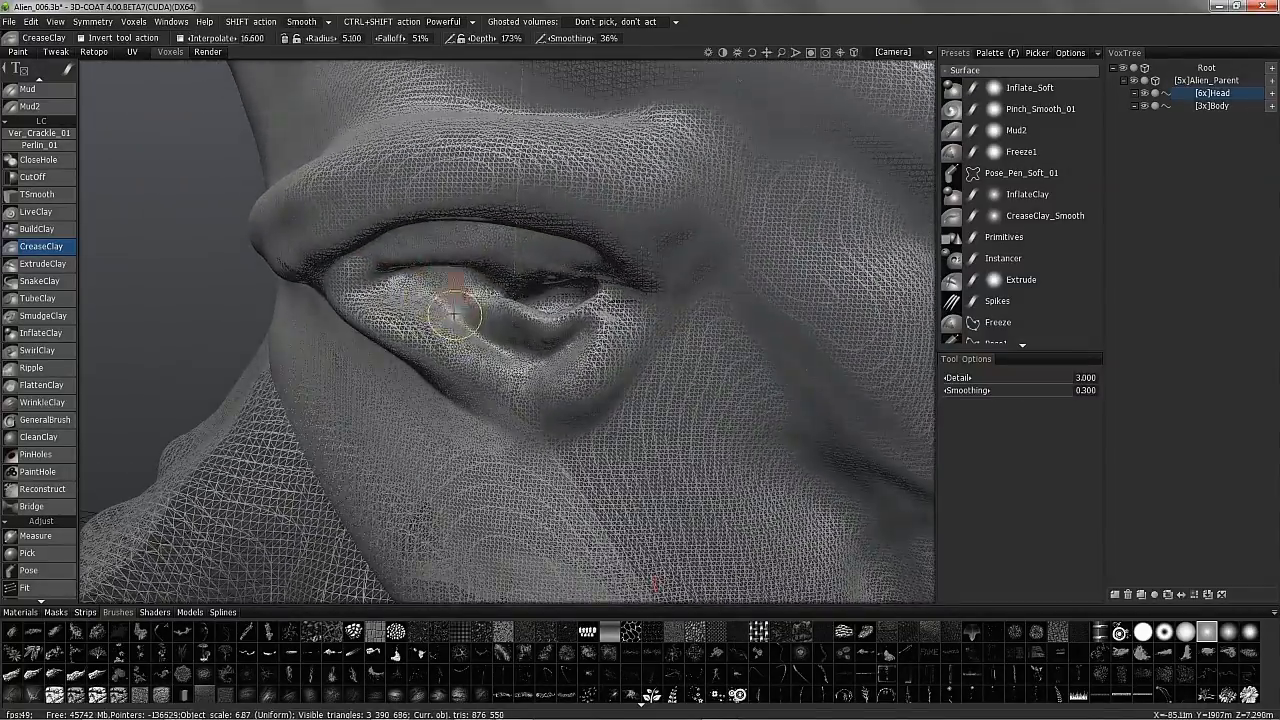
Set the CreaseClay brush's Smoothing tool option to 0.5, and keep the wireframe display on.
{"action": "left_click_drag", "start_coordinate": [456, 318], "coordinate": [431, 287], "text": "alt"}
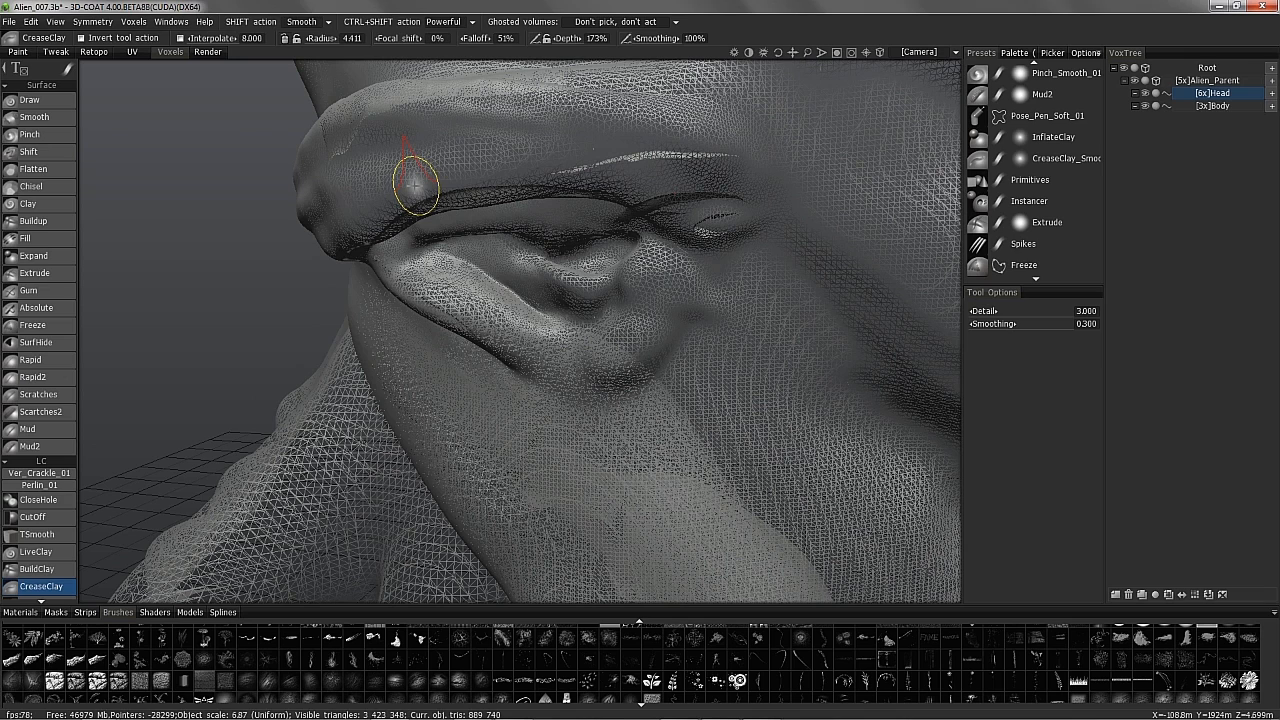
{"action": "key", "text": "w"}
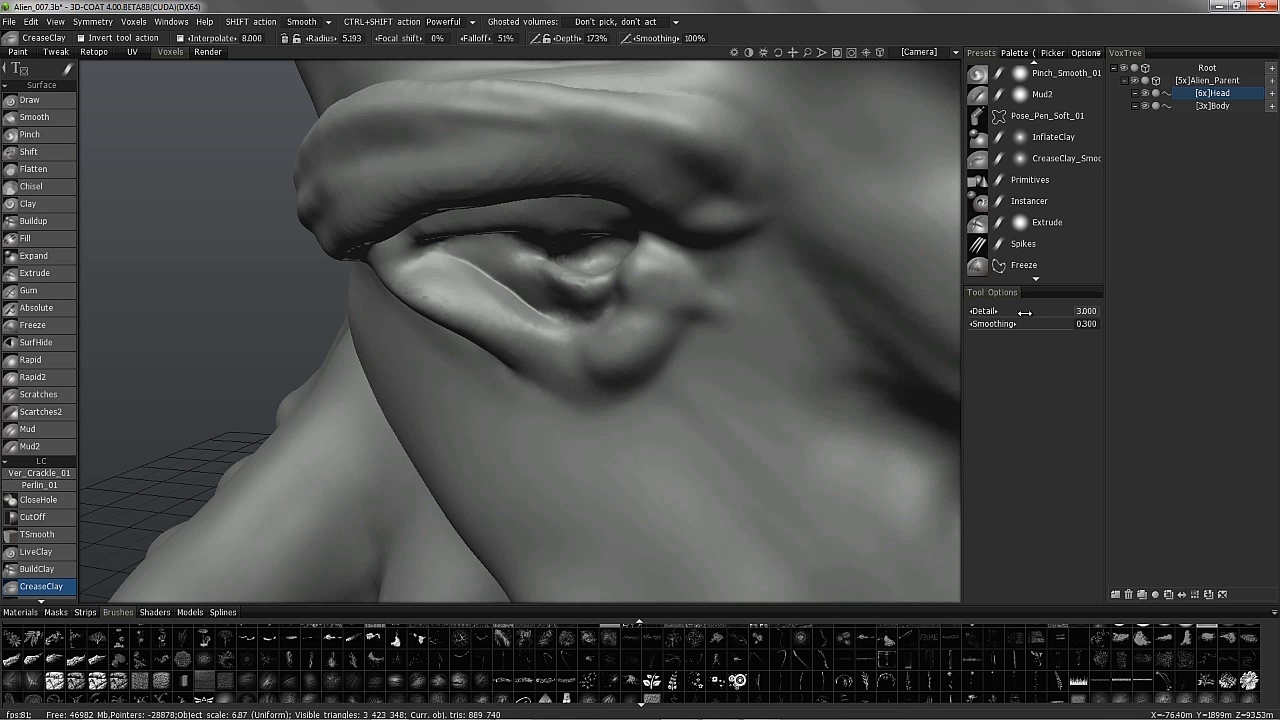
{"action": "left_click", "coordinate": [1087, 323]}
{"action": "key", "text": "BackSpace"}
{"action": "type", "text": ".5"}
{"action": "left_click", "coordinate": [1112, 323]}
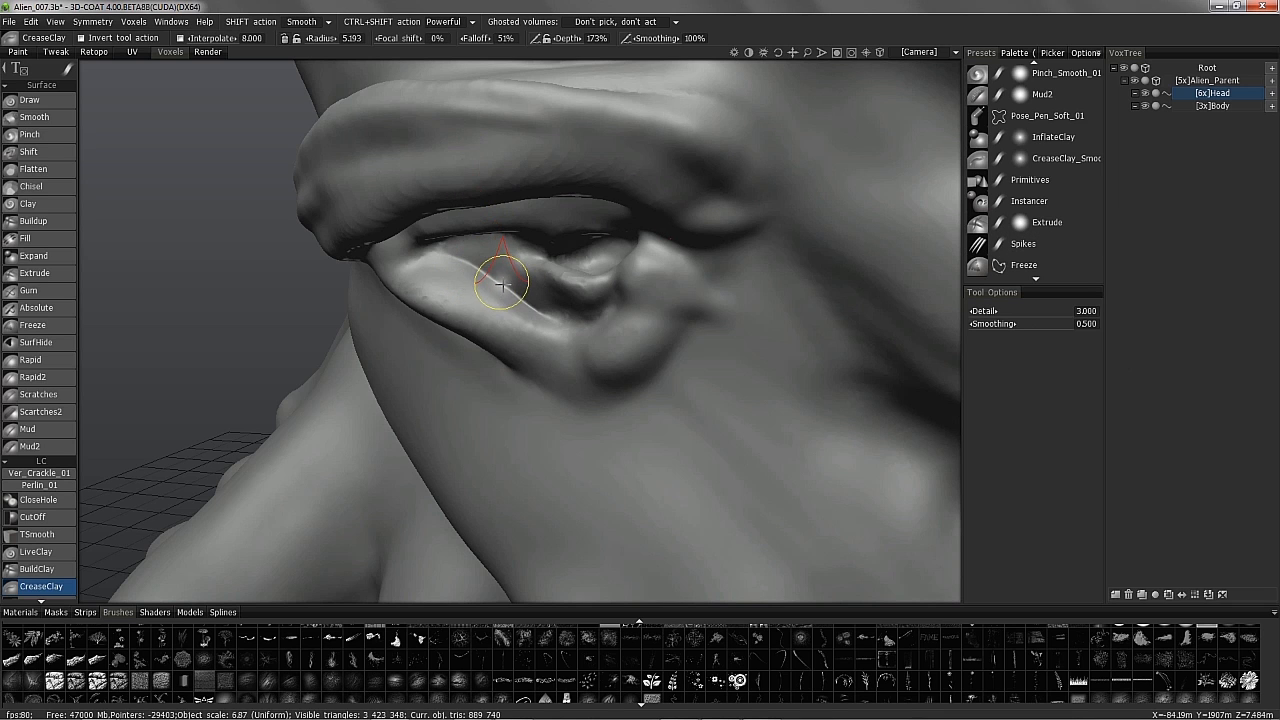
{"action": "key", "text": "w"}
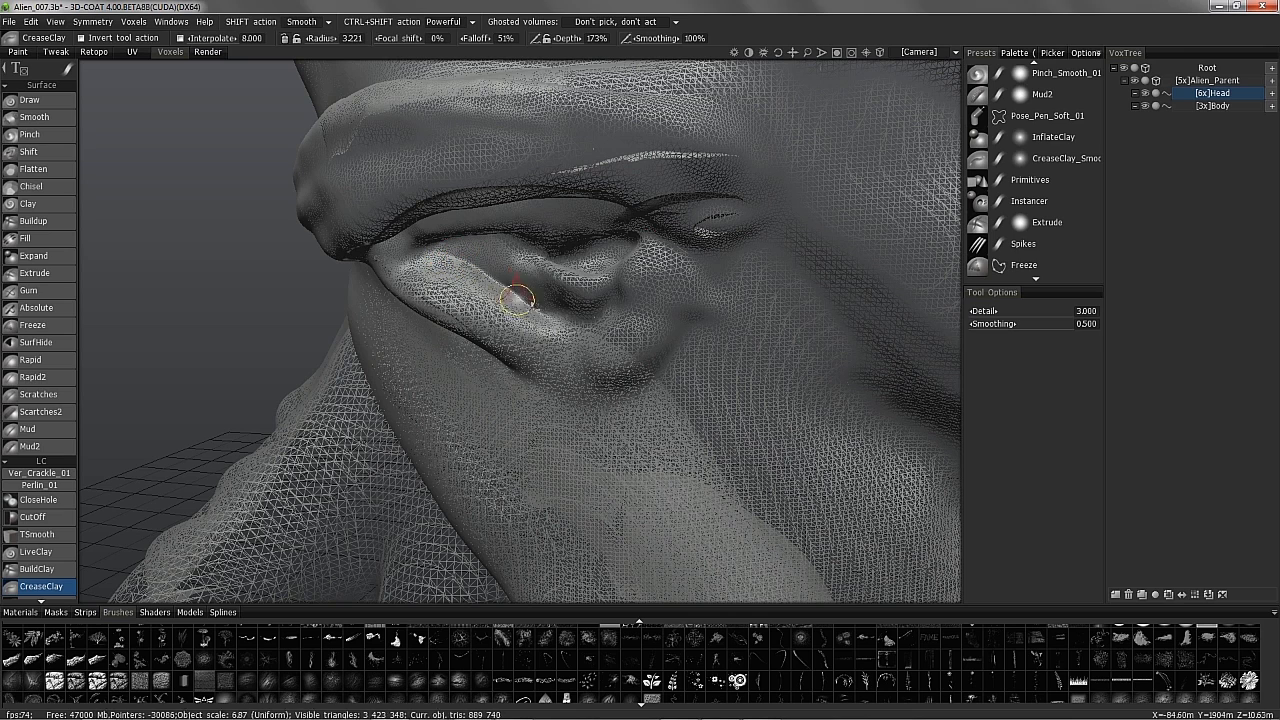
Crease the lower edge of the ear lobe with the CreaseClay brush at a radius of about 7.5.
{"action": "right_click_drag", "start_coordinate": [630, 334], "coordinate": [671, 337]}
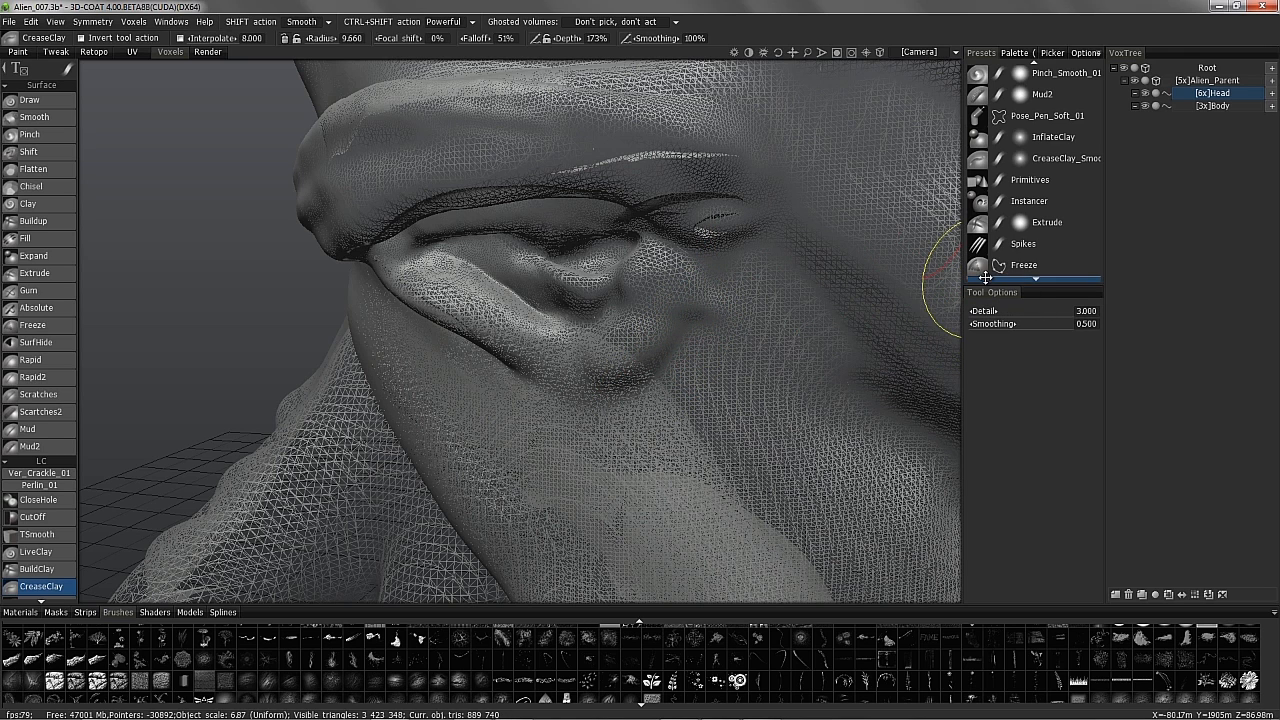
{"action": "scroll", "coordinate": [665, 360], "scroll_direction": "down", "scroll_amount": 3}
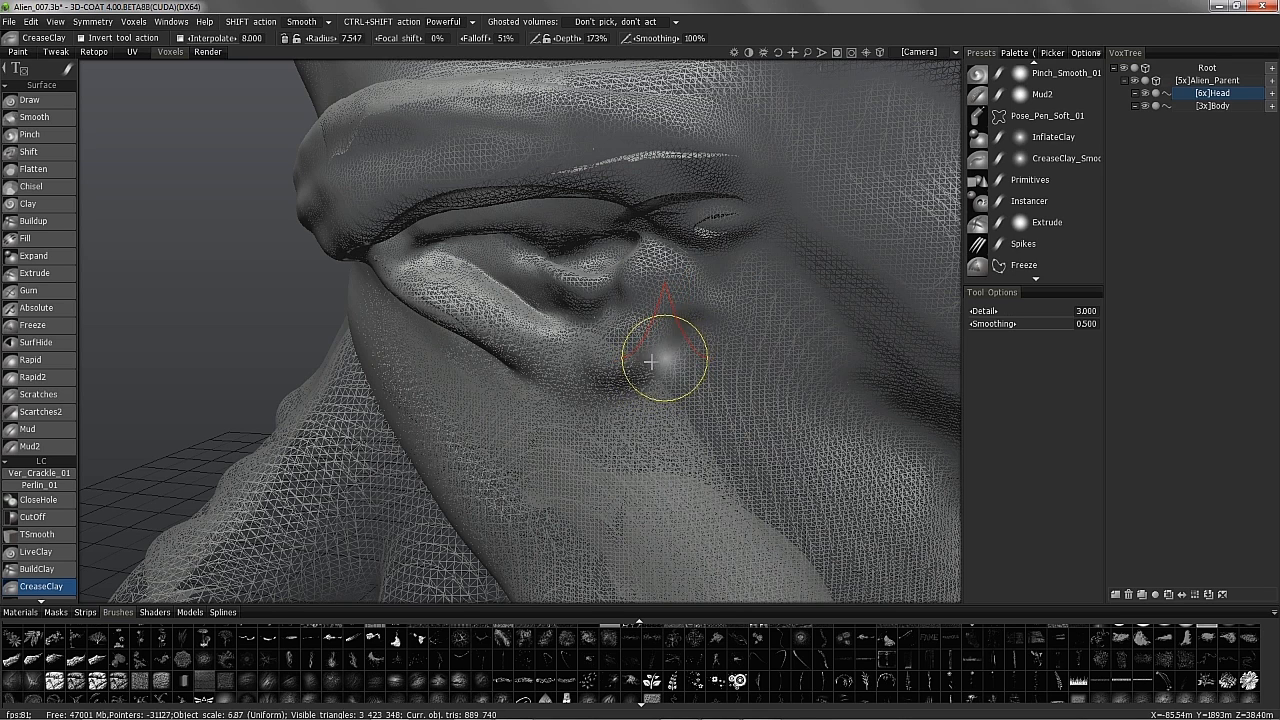
{"action": "left_click_drag", "start_coordinate": [691, 326], "coordinate": [640, 398]}
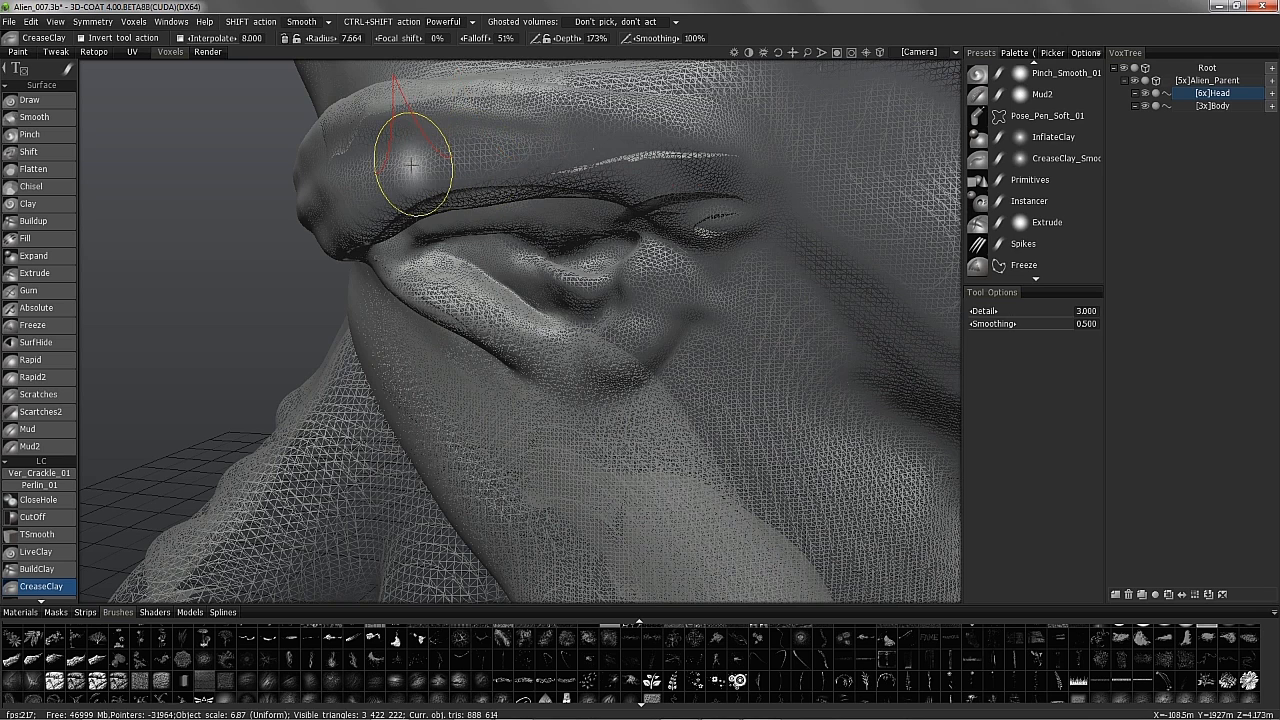
Turn off the wireframe and work along the ear's upper fold from its outer tip with CreaseClay, reducing the radius to about 5.8.
{"action": "key", "text": "w"}
{"action": "mouse_move", "coordinate": [309, 117]}
{"action": "left_mouse_down"}
{"action": "mouse_move", "coordinate": [454, 174]}
{"action": "mouse_move", "coordinate": [737, 120]}
{"action": "mouse_move", "coordinate": [629, 134]}
{"action": "mouse_move", "coordinate": [817, 114]}
{"action": "mouse_move", "coordinate": [775, 122]}
{"action": "left_mouse_up"}
{"action": "key", "text": "bracketleft"}
{"action": "key", "text": "bracketleft"}
{"action": "key", "text": "bracketleft"}
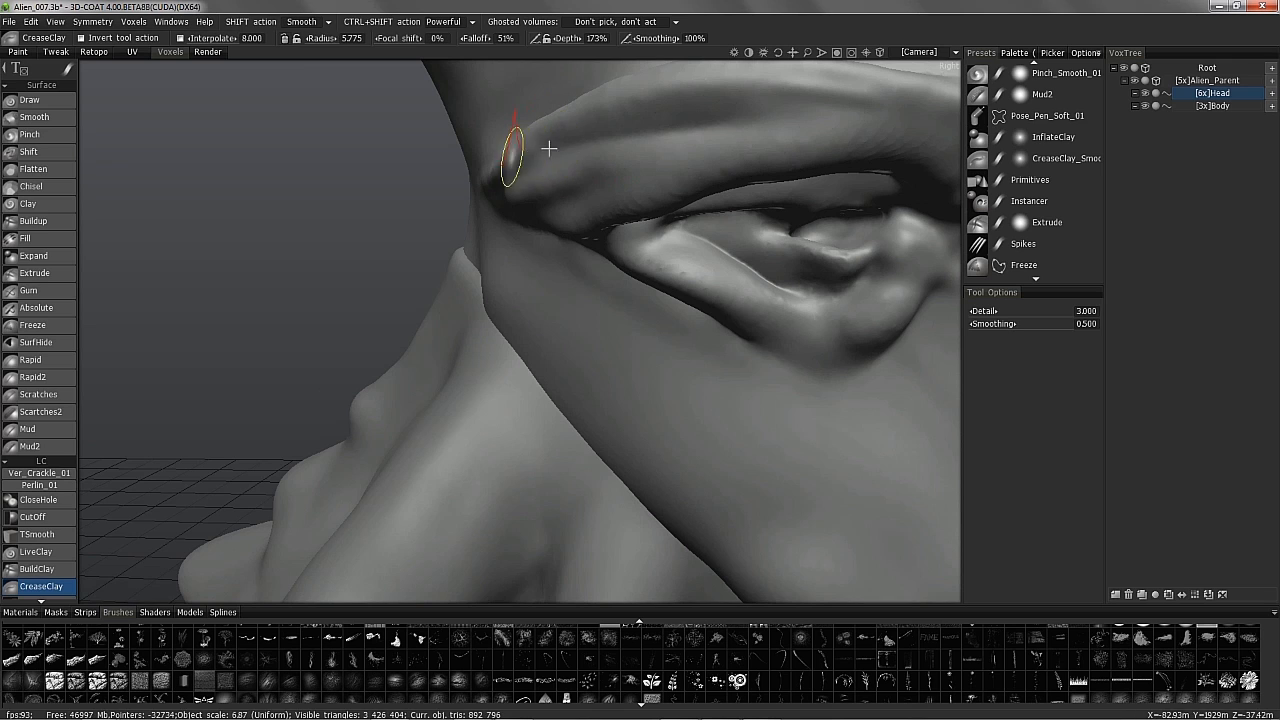
{"action": "left_click_drag", "start_coordinate": [495, 162], "coordinate": [803, 138]}
Add a new child volume under the Head layer and increase its resolution twice to 4x.
{"action": "mouse_move", "coordinate": [734, 297]}
{"action": "left_mouse_down", "text": "alt"}
{"action": "mouse_move", "coordinate": [403, 303]}
{"action": "mouse_move", "coordinate": [471, 300]}
{"action": "left_mouse_up", "text": "alt"}
{"action": "left_click_drag", "start_coordinate": [553, 271], "coordinate": [493, 296], "text": "alt"}
{"action": "left_click_drag", "start_coordinate": [520, 451], "coordinate": [530, 273], "text": "alt"}
{"action": "scroll", "coordinate": [530, 273], "scroll_direction": "down", "scroll_amount": 4}
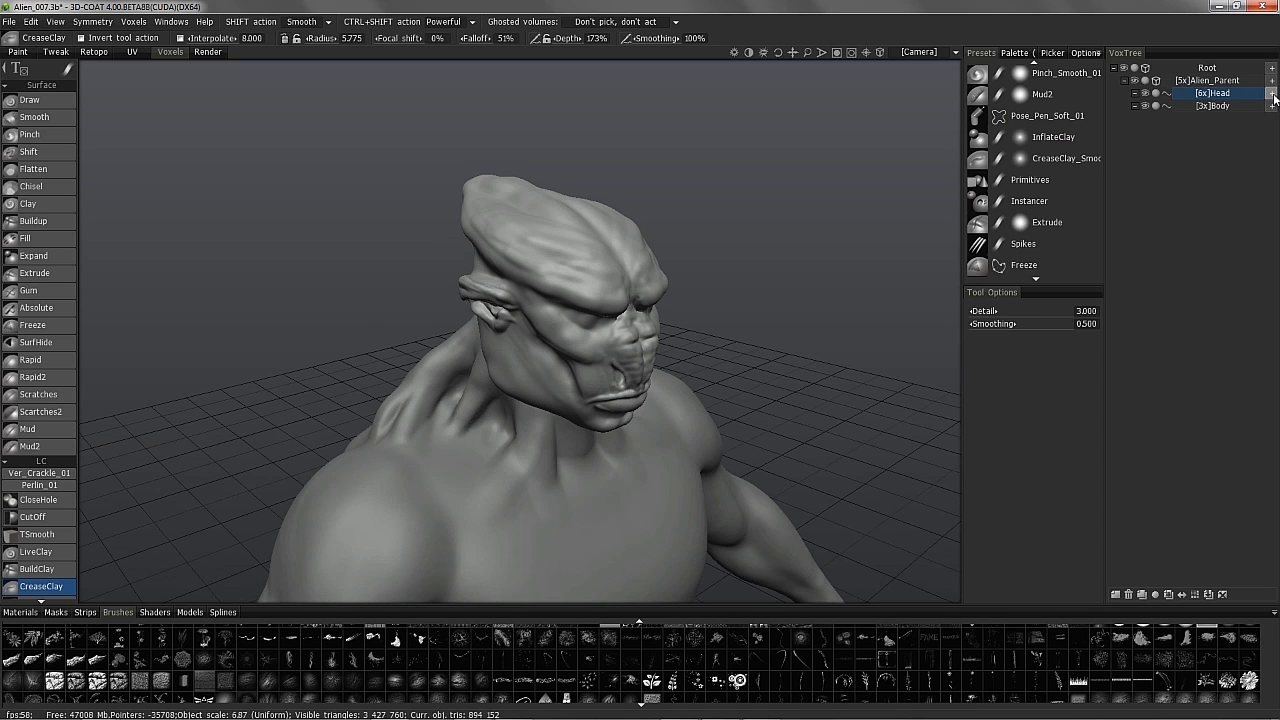
{"action": "left_click", "coordinate": [1273, 94]}
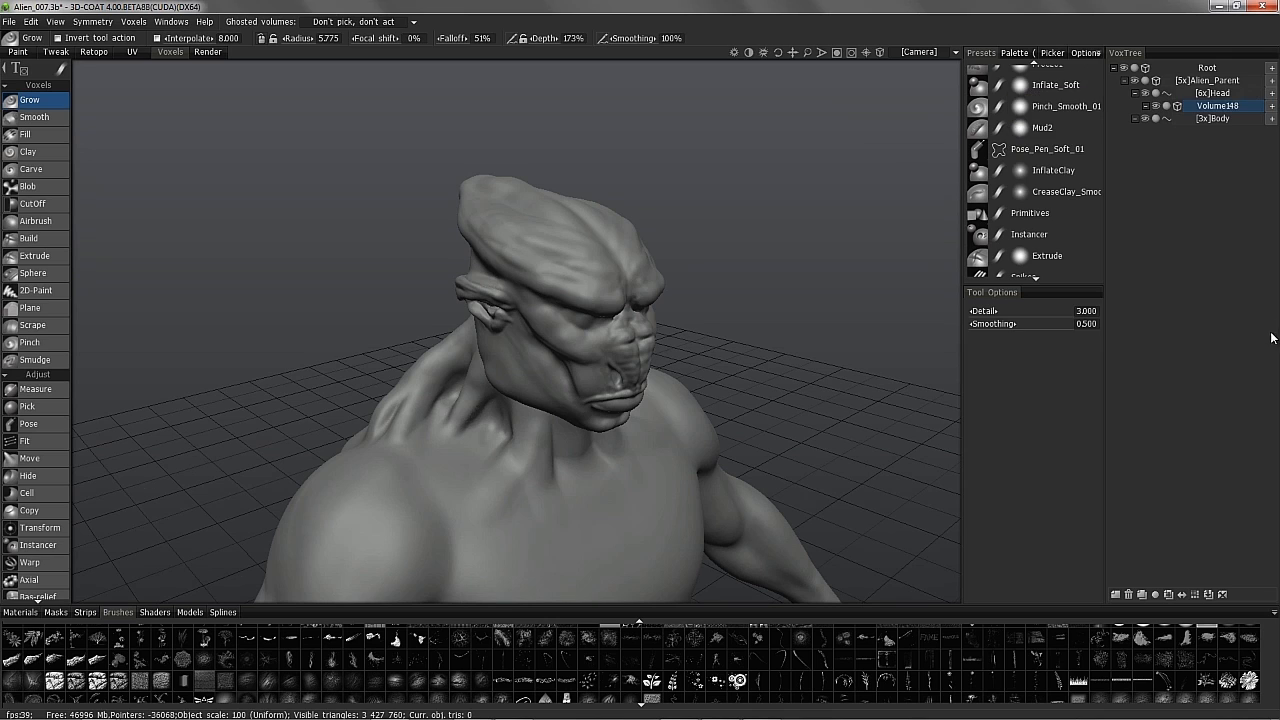
{"action": "left_click", "coordinate": [1193, 594]}
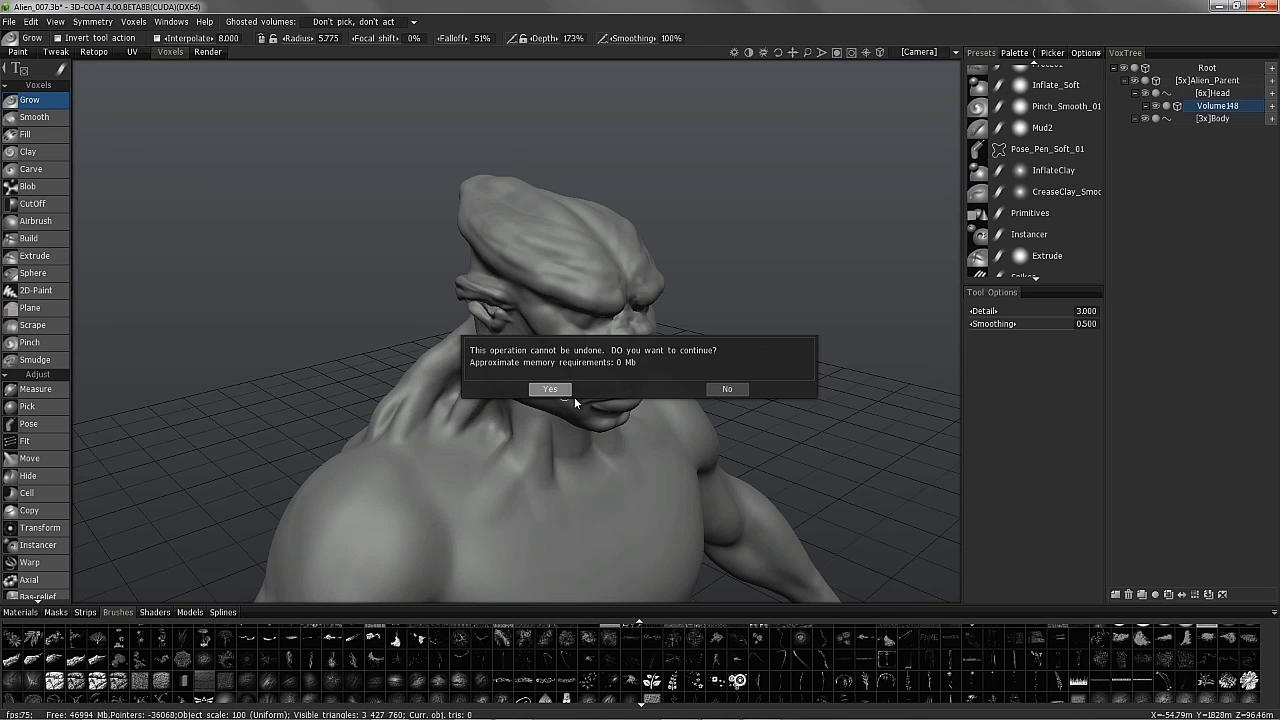
{"action": "key", "text": "Return"}
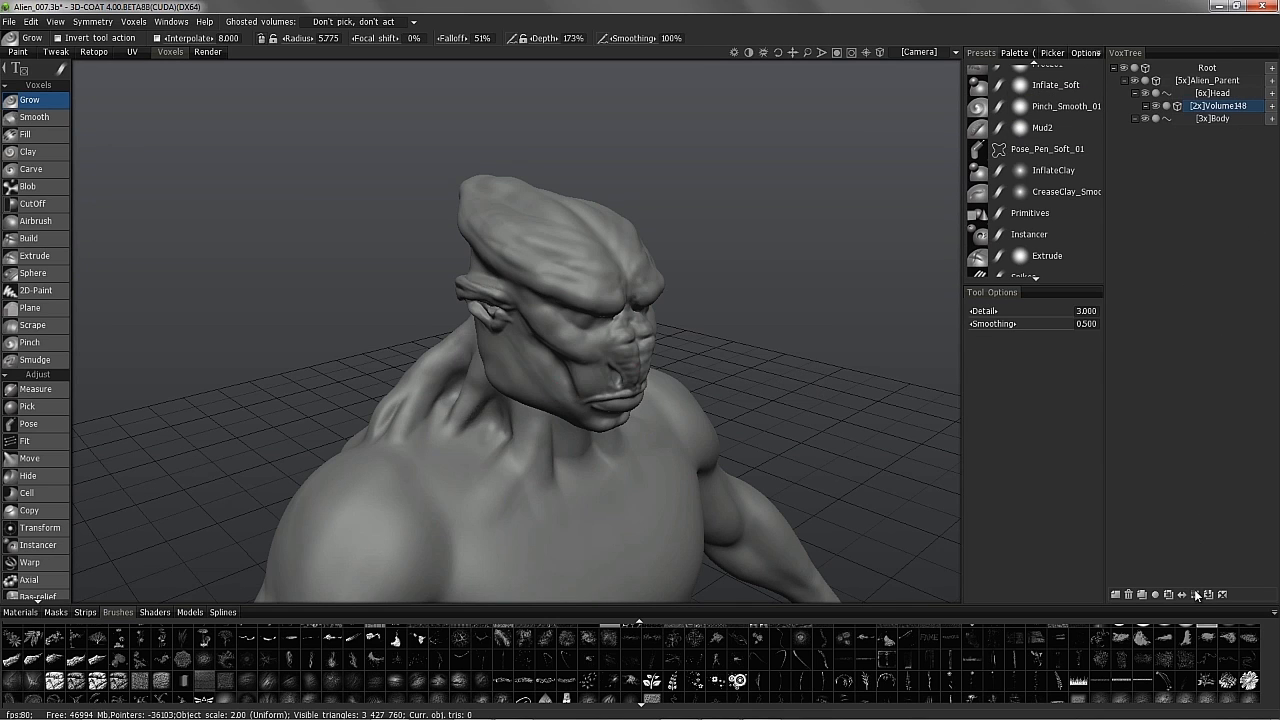
{"action": "left_click", "coordinate": [1196, 594]}
{"action": "left_click", "coordinate": [550, 389]}
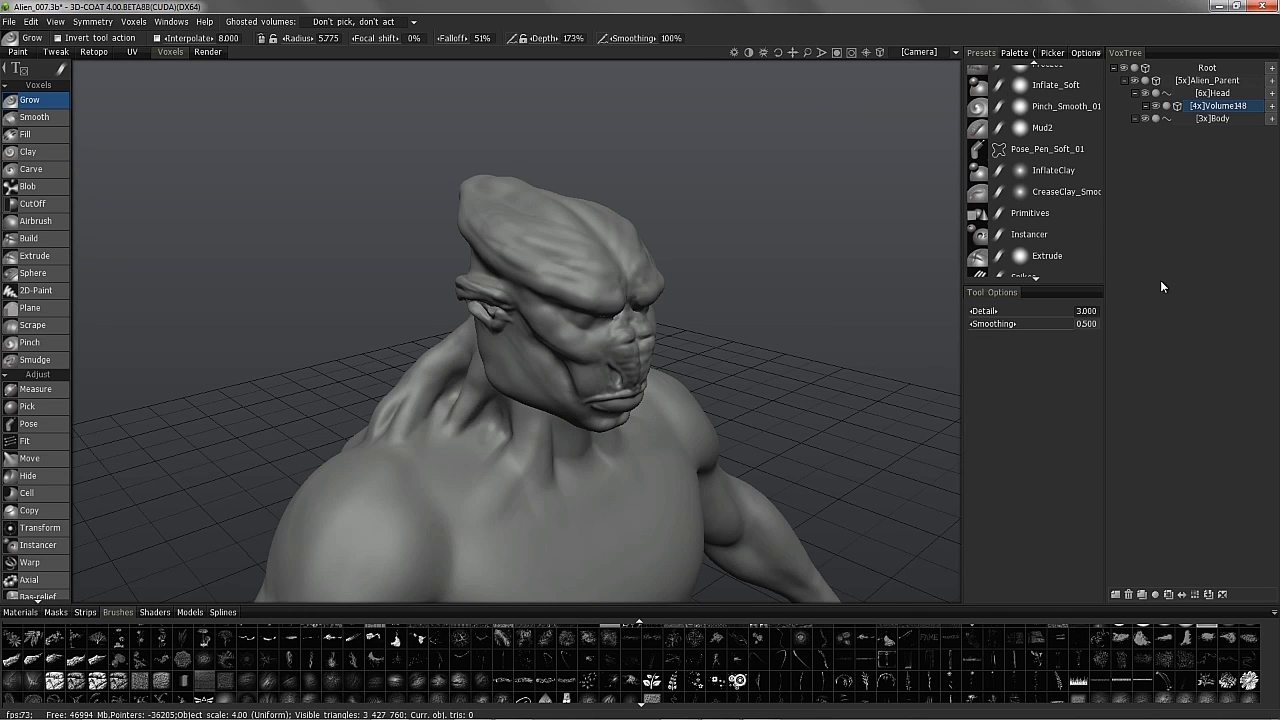
Activate the Curves tool for the new volume and load the Simple folder of spline profiles.
{"action": "left_click", "coordinate": [1216, 105]}
{"action": "left_click_drag", "start_coordinate": [58, 486], "coordinate": [59, 357]}
{"action": "scroll", "coordinate": [59, 362], "scroll_direction": "down", "scroll_amount": 5}
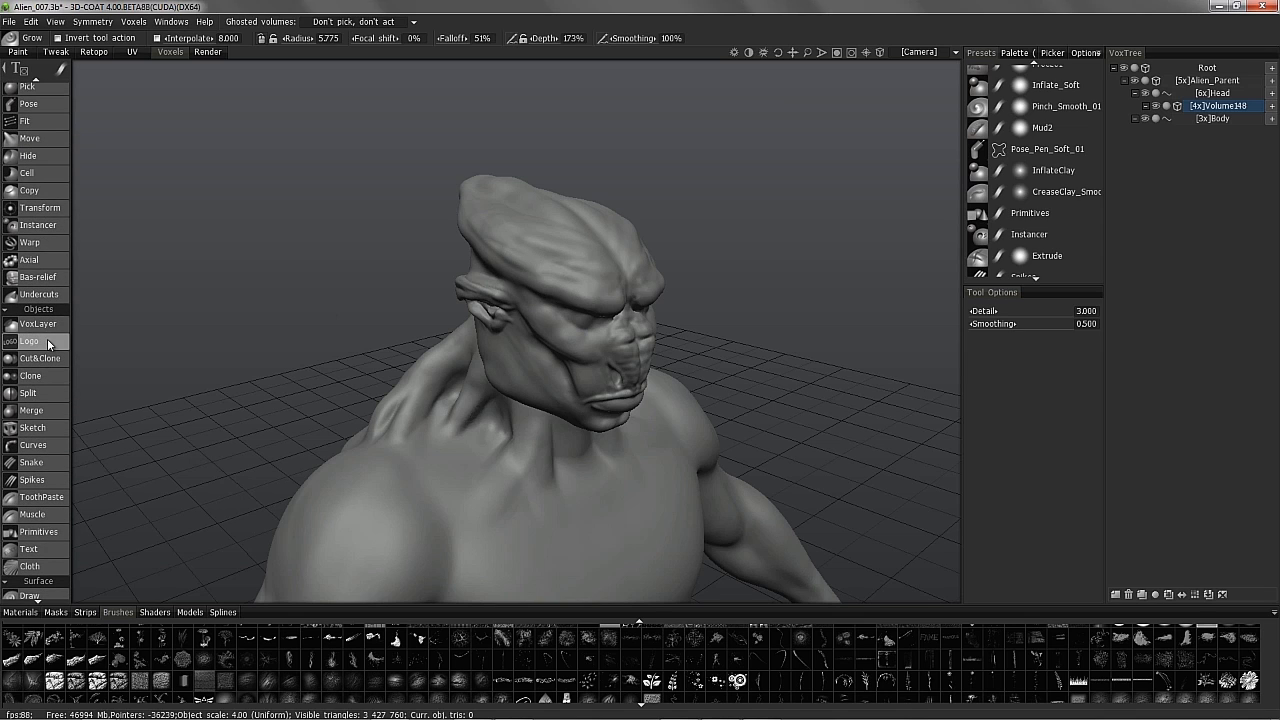
{"action": "left_click", "coordinate": [35, 446]}
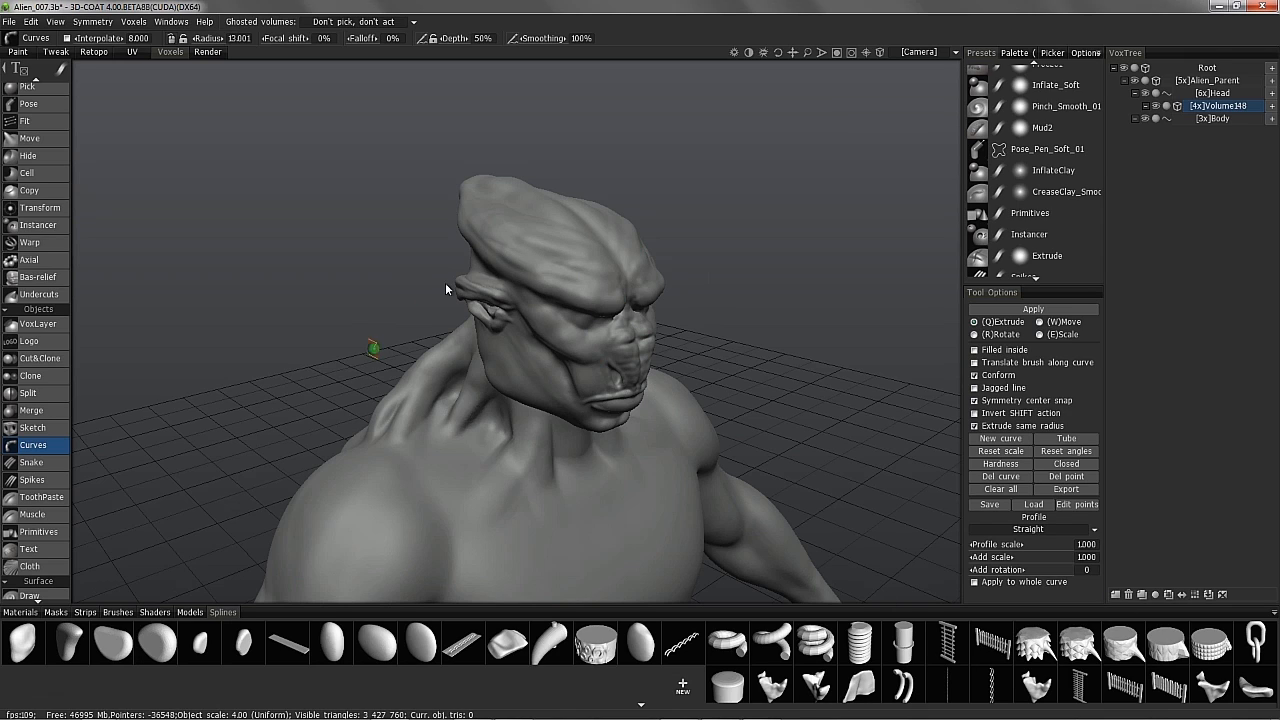
{"action": "left_click", "coordinate": [1273, 614]}
{"action": "left_click", "coordinate": [1252, 585]}
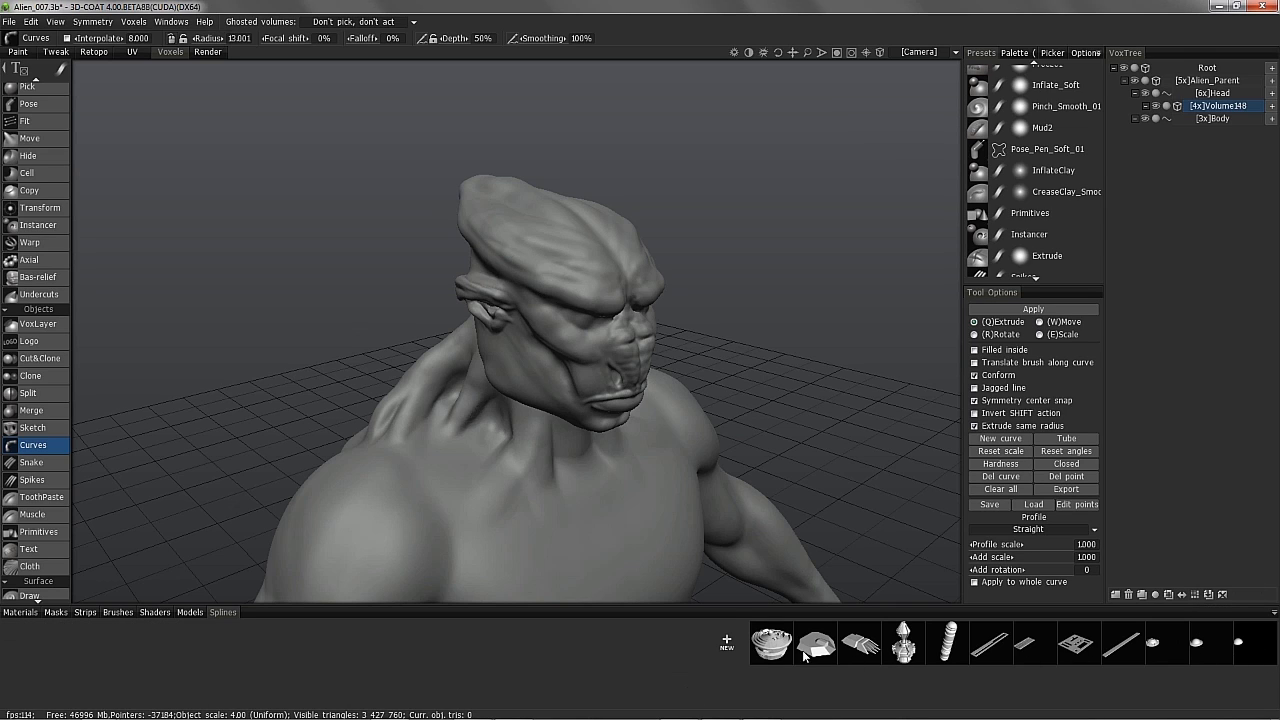
{"action": "left_click", "coordinate": [1274, 615]}
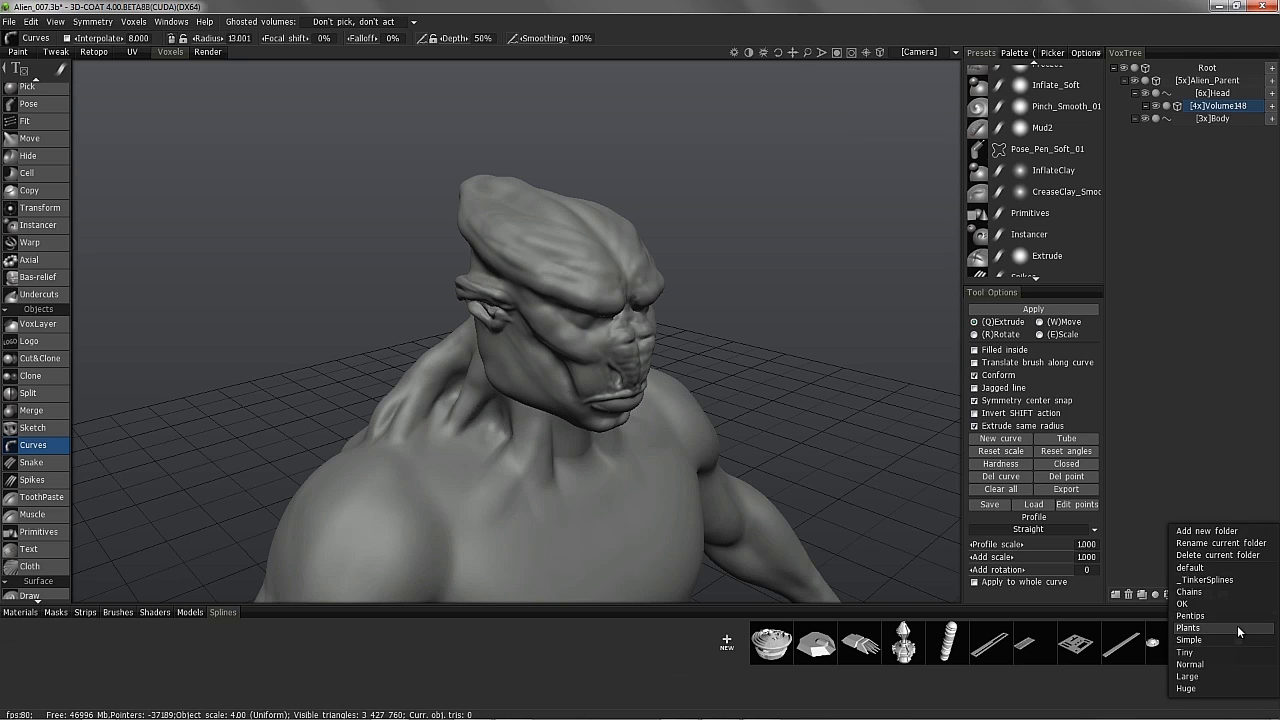
{"action": "left_click", "coordinate": [1239, 636]}
{"action": "left_click", "coordinate": [1275, 614]}
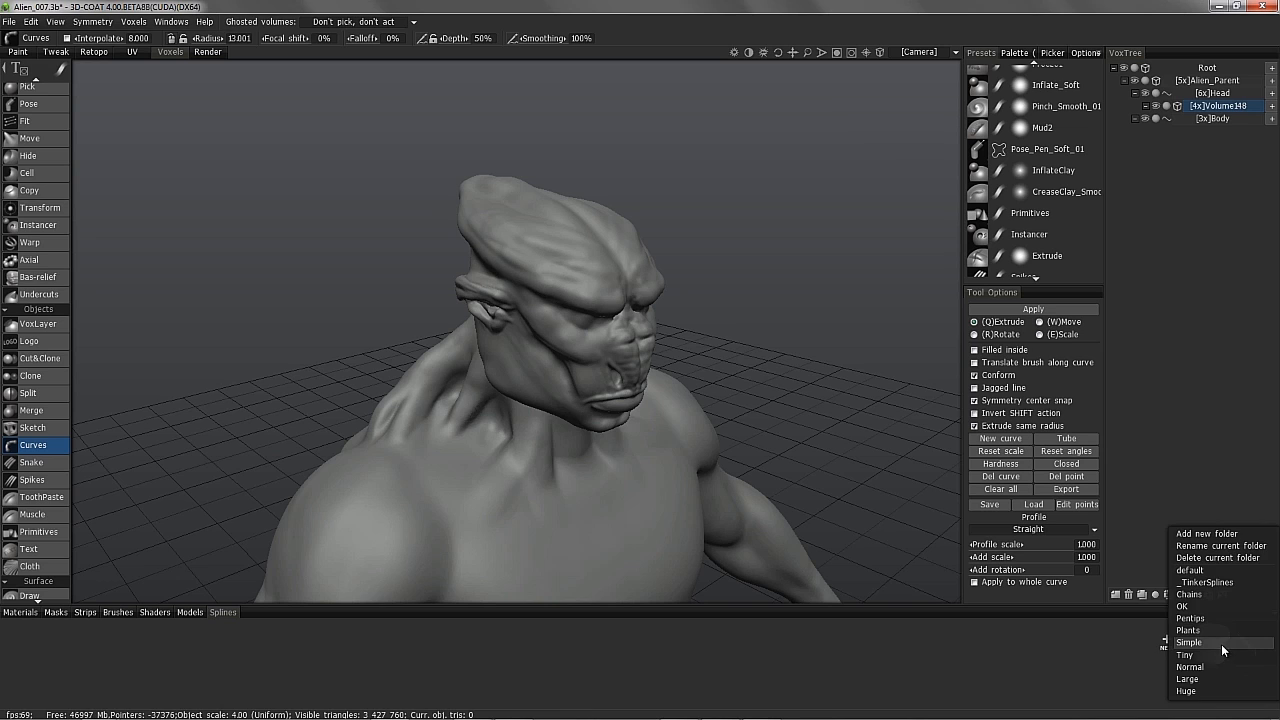
{"action": "left_click", "coordinate": [1221, 644]}
Place the first curve point on the back of the head above the ear, with a radius of about 21.
{"action": "left_click_drag", "start_coordinate": [400, 245], "coordinate": [517, 251]}
{"action": "middle_click_drag", "start_coordinate": [700, 280], "coordinate": [598, 261]}
{"action": "left_click_drag", "start_coordinate": [598, 261], "coordinate": [640, 214]}
{"action": "right_click_drag", "start_coordinate": [640, 214], "coordinate": [482, 195]}
{"action": "mouse_move", "coordinate": [482, 195]}
{"action": "left_mouse_down", "text": "alt"}
{"action": "mouse_move", "coordinate": [454, 183]}
{"action": "mouse_move", "coordinate": [474, 191]}
{"action": "left_mouse_up", "text": "alt"}
{"action": "scroll", "coordinate": [473, 190], "scroll_direction": "up", "scroll_amount": 5}
{"action": "mouse_move", "coordinate": [461, 137]}
{"action": "left_mouse_down", "text": "alt"}
{"action": "mouse_move", "coordinate": [494, 161]}
{"action": "mouse_move", "coordinate": [443, 126]}
{"action": "mouse_move", "coordinate": [378, 150]}
{"action": "mouse_move", "coordinate": [377, 197]}
{"action": "left_mouse_up", "text": "alt"}
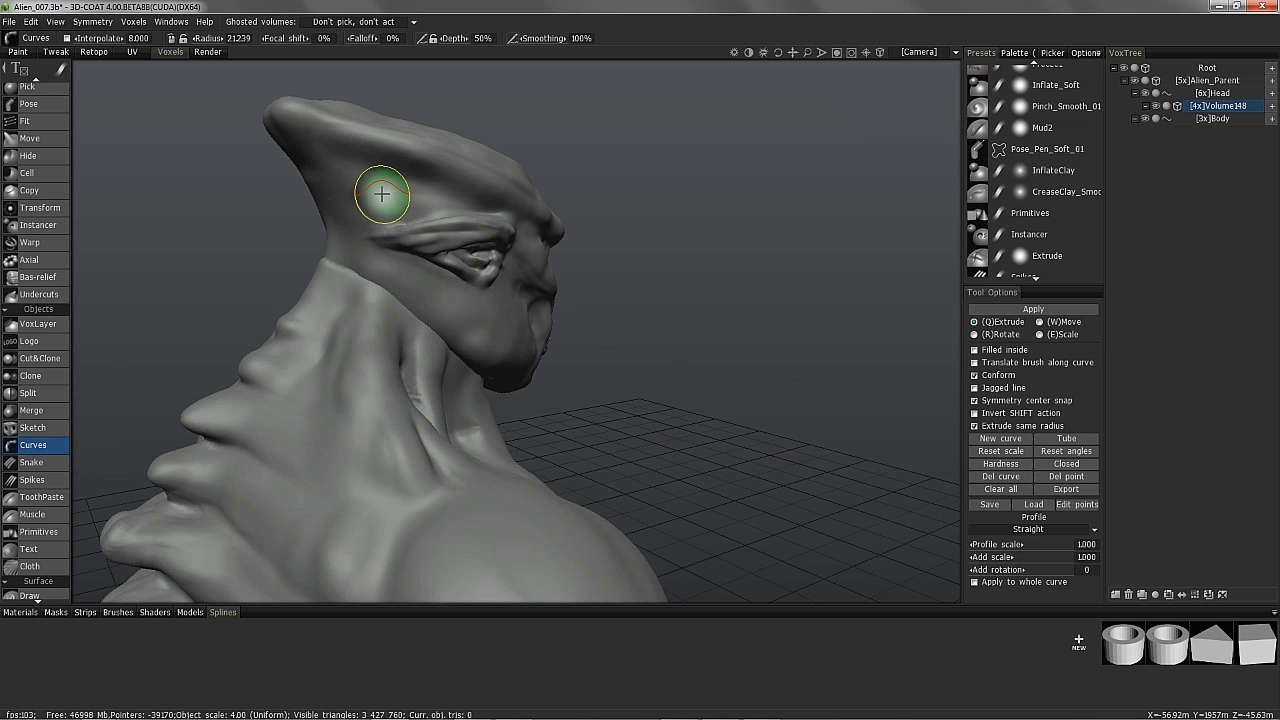
{"action": "left_click", "coordinate": [380, 196]}
{"action": "mouse_move", "coordinate": [228, 234]}
{"action": "left_mouse_down", "text": "alt"}
{"action": "mouse_move", "coordinate": [408, 215]}
{"action": "mouse_move", "coordinate": [489, 191]}
{"action": "mouse_move", "coordinate": [342, 239]}
{"action": "mouse_move", "coordinate": [540, 268]}
{"action": "left_mouse_up", "text": "alt"}
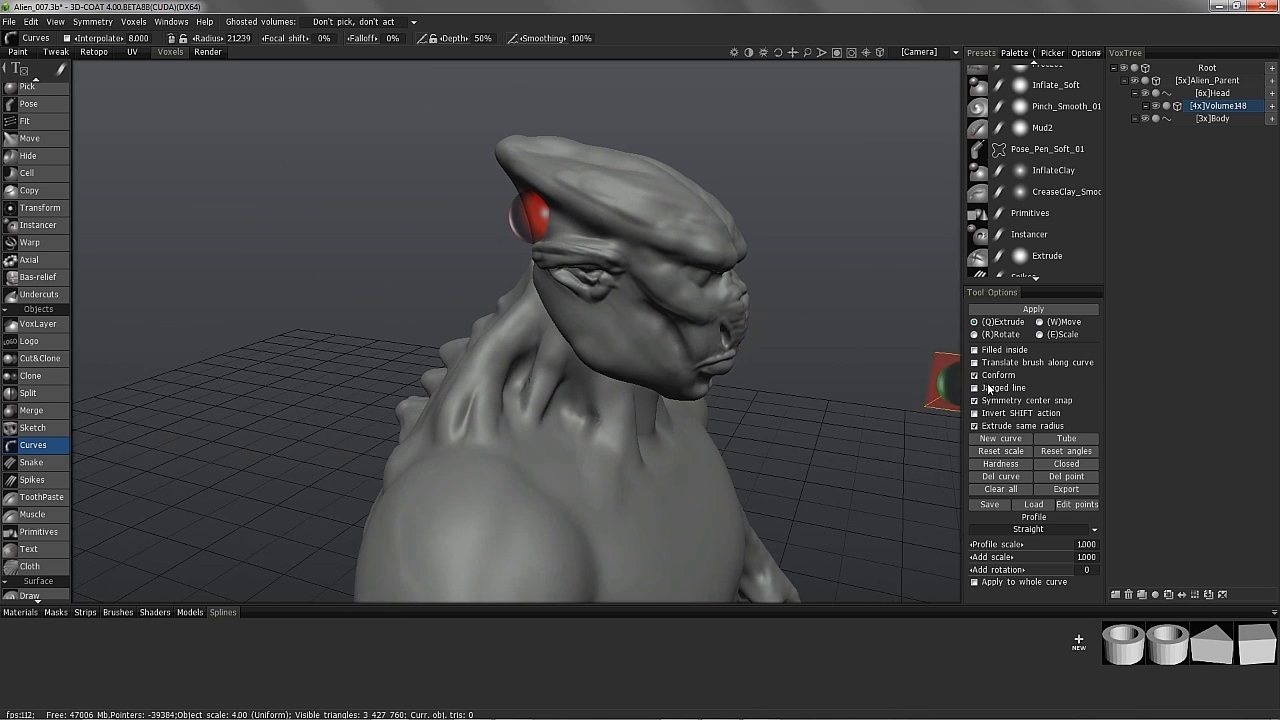
Turn off Conform and extend the curve with two more points arching outward and down behind the head.
{"action": "left_click", "coordinate": [975, 376]}
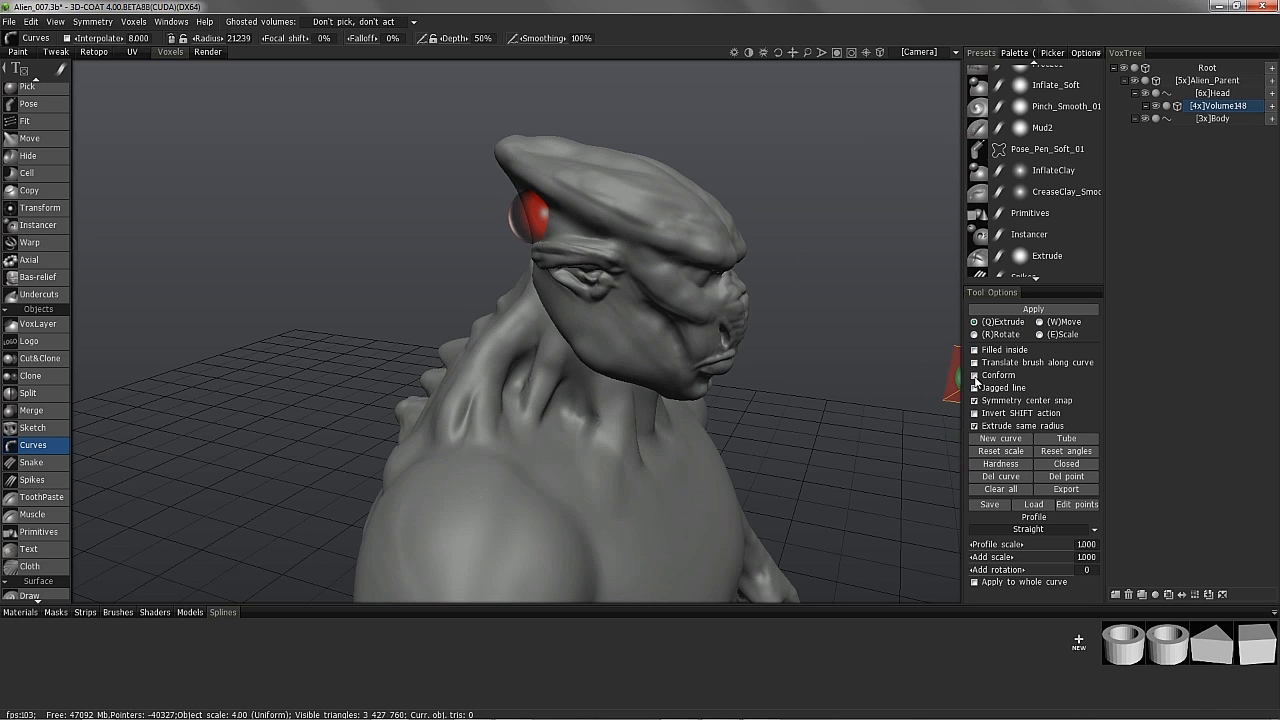
{"action": "left_click_drag", "start_coordinate": [400, 240], "coordinate": [534, 250], "text": "alt"}
{"action": "left_click", "coordinate": [531, 249]}
{"action": "left_click_drag", "start_coordinate": [507, 291], "coordinate": [510, 345], "text": "alt"}
{"action": "left_click", "coordinate": [356, 347]}
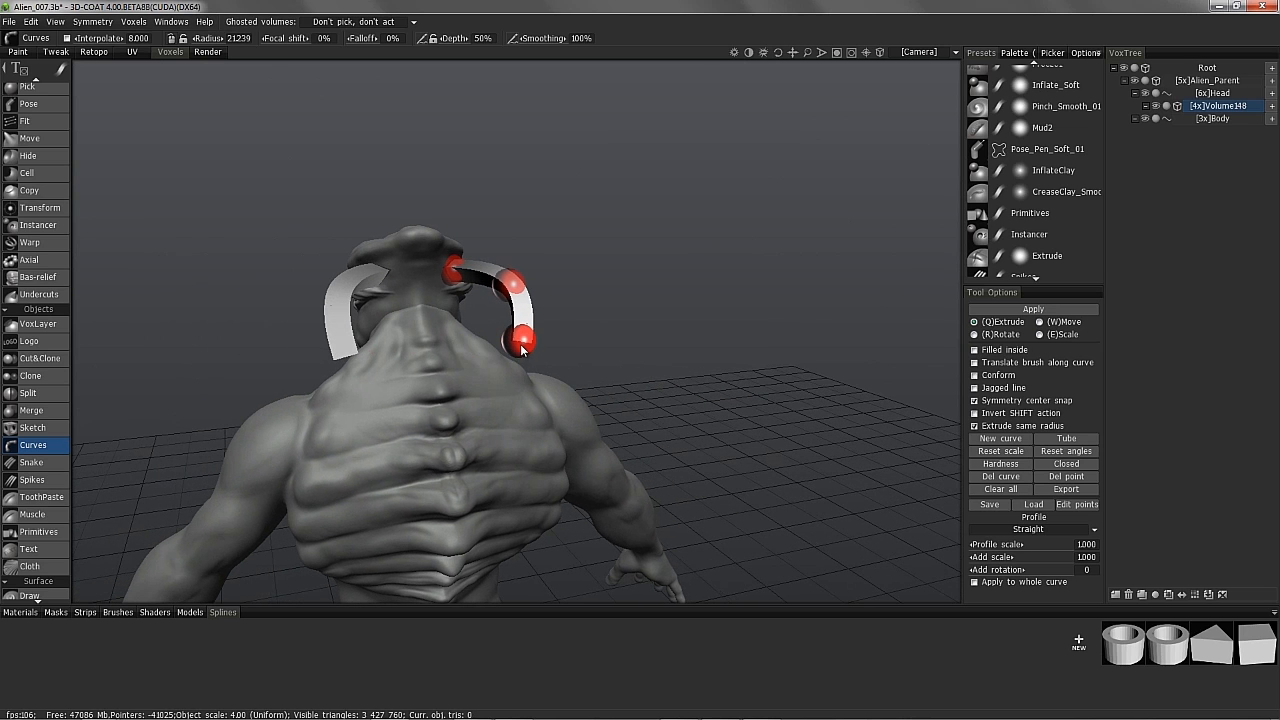
{"action": "left_click_drag", "start_coordinate": [520, 348], "coordinate": [500, 375]}
{"action": "left_click_drag", "start_coordinate": [481, 301], "coordinate": [440, 285]}
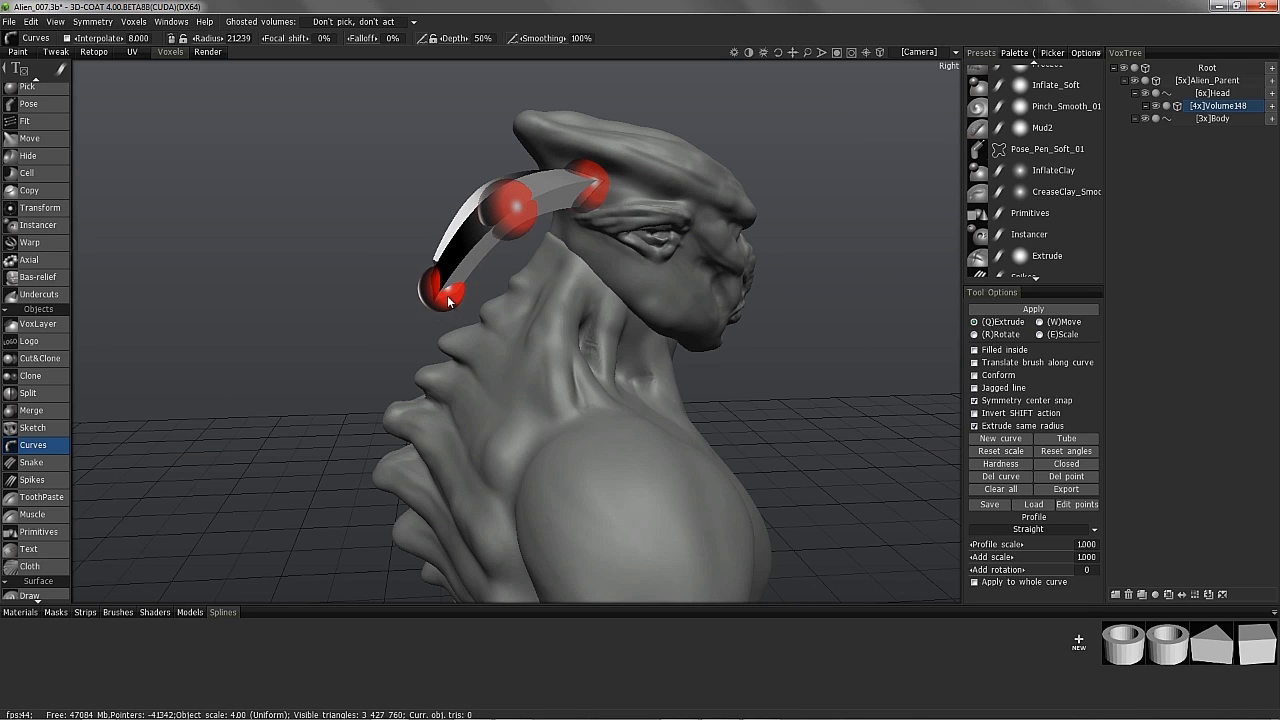
Examine the mirrored curves from the side and from behind against the ribbed back.
{"action": "left_click_drag", "start_coordinate": [440, 285], "coordinate": [559, 372], "text": "alt"}
{"action": "right_click_drag", "start_coordinate": [559, 372], "coordinate": [651, 449], "text": "alt"}
{"action": "left_click_drag", "start_coordinate": [651, 449], "coordinate": [543, 386], "text": "alt"}
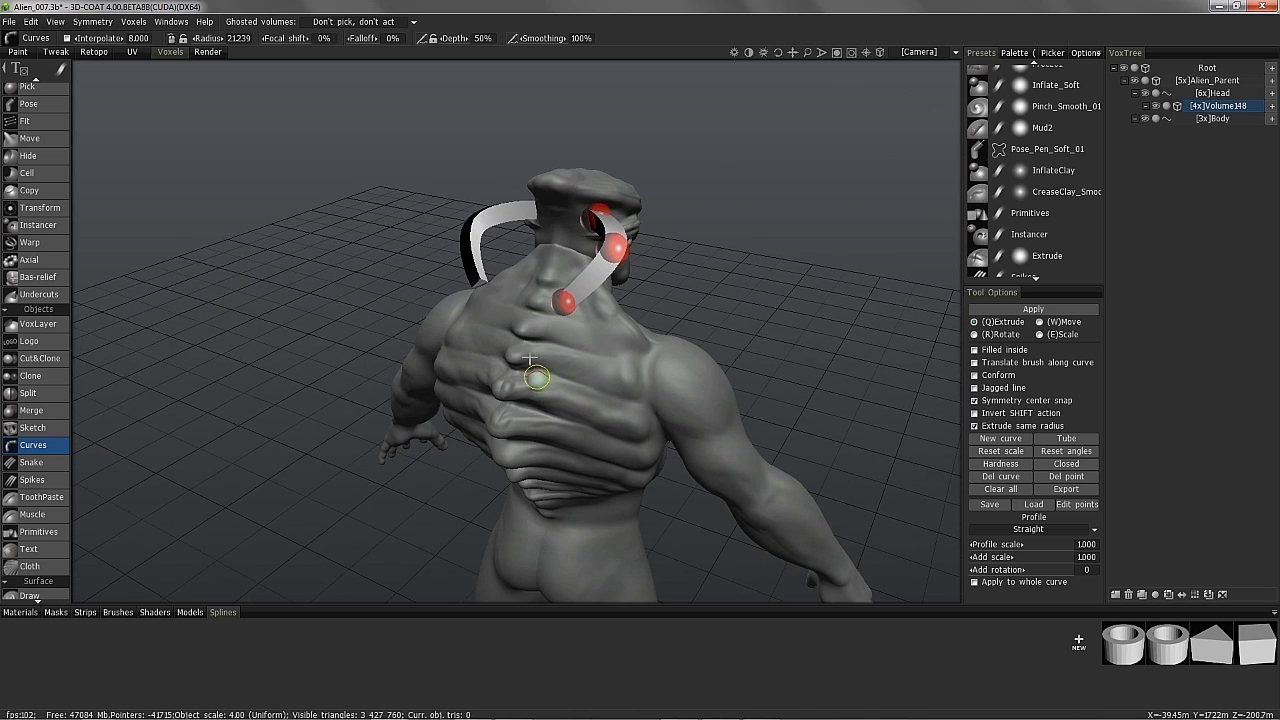
{"action": "left_click_drag", "start_coordinate": [527, 331], "coordinate": [521, 323], "text": "alt"}
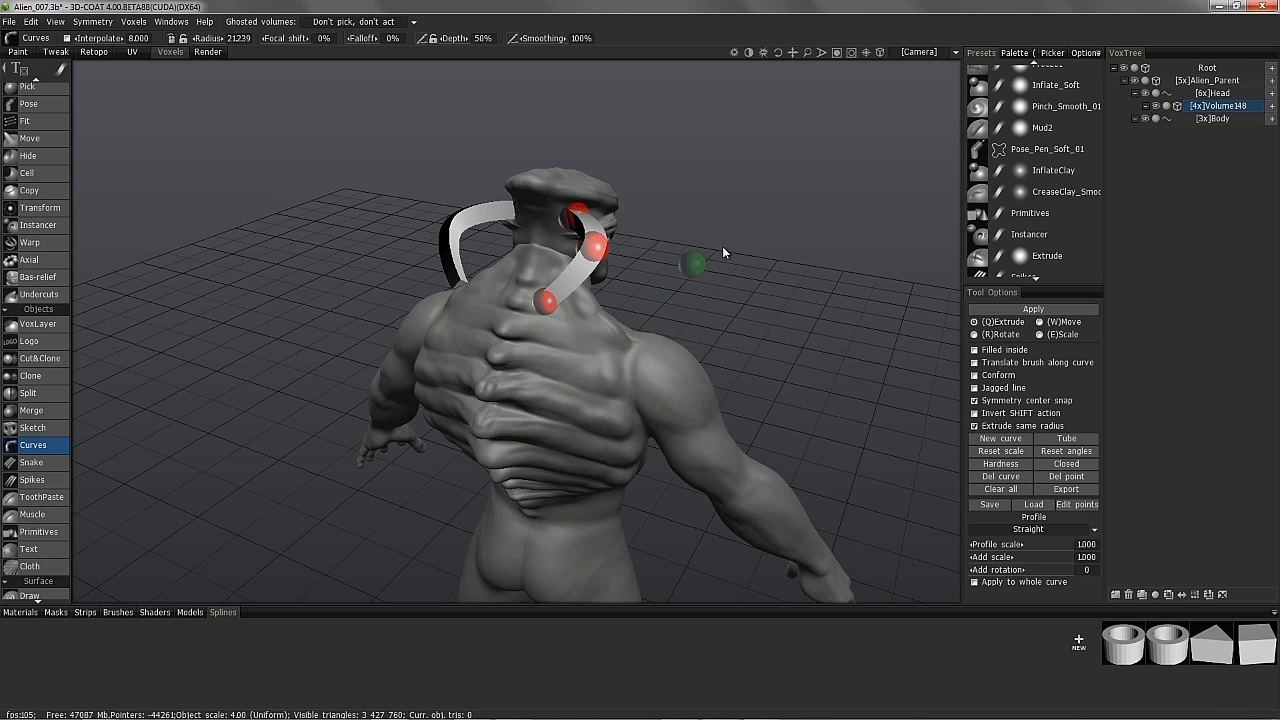
{"action": "scroll", "coordinate": [753, 233], "scroll_direction": "up", "scroll_amount": 2}
{"action": "scroll", "coordinate": [754, 231], "scroll_direction": "down", "scroll_amount": 2}
{"action": "scroll", "coordinate": [745, 230], "scroll_direction": "down", "scroll_amount": 2}
{"action": "scroll", "coordinate": [746, 230], "scroll_direction": "up", "scroll_amount": 2}
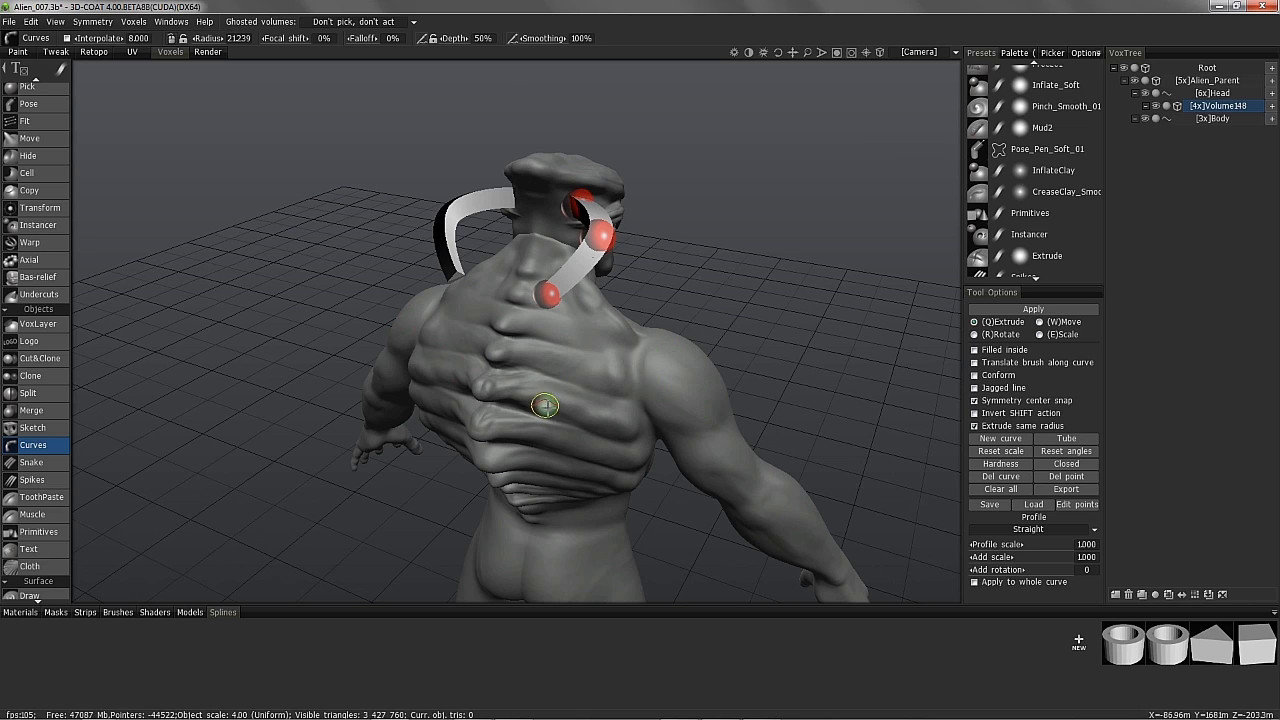
Extend the curve with a fourth point farther down behind the neck, using a radius of about 21.
{"action": "right_click_drag", "start_coordinate": [613, 376], "coordinate": [614, 377]}
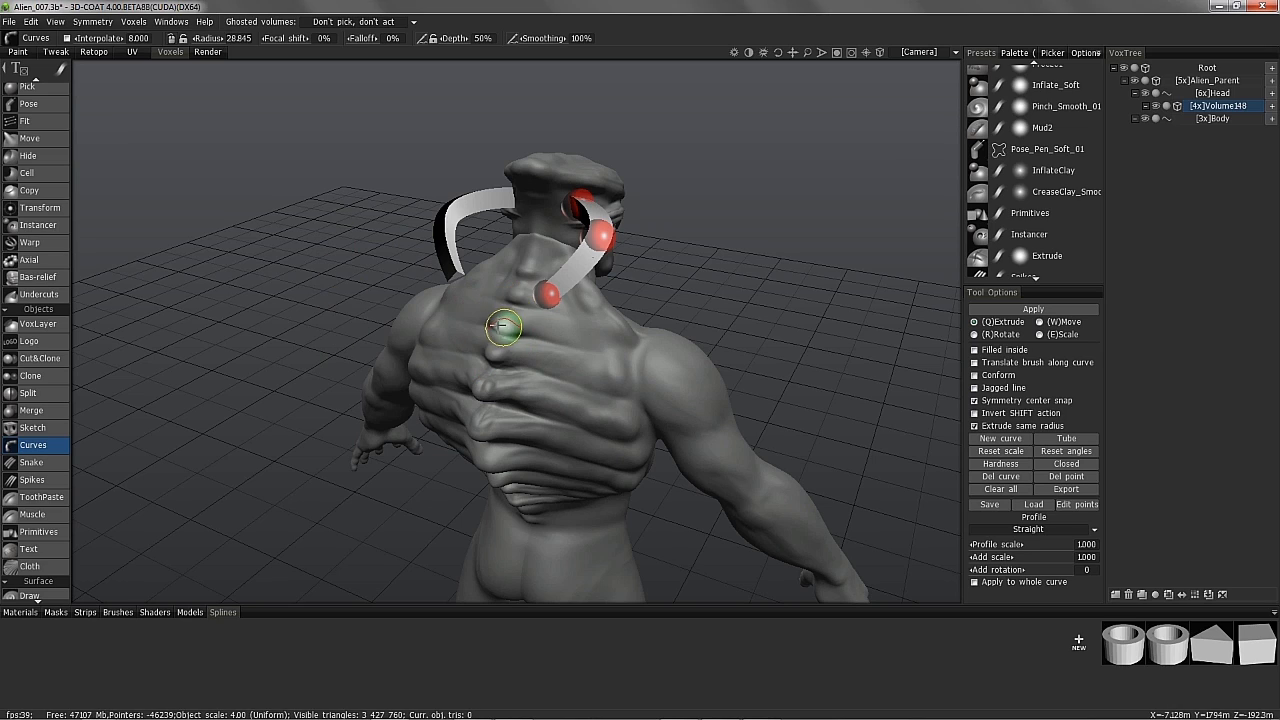
{"action": "mouse_move", "coordinate": [490, 318]}
{"action": "left_mouse_down"}
{"action": "mouse_move", "coordinate": [575, 363]}
{"action": "mouse_move", "coordinate": [596, 350]}
{"action": "mouse_move", "coordinate": [429, 357]}
{"action": "mouse_move", "coordinate": [228, 313]}
{"action": "mouse_move", "coordinate": [819, 313]}
{"action": "mouse_move", "coordinate": [811, 244]}
{"action": "mouse_move", "coordinate": [688, 313]}
{"action": "mouse_move", "coordinate": [567, 321]}
{"action": "left_mouse_up"}
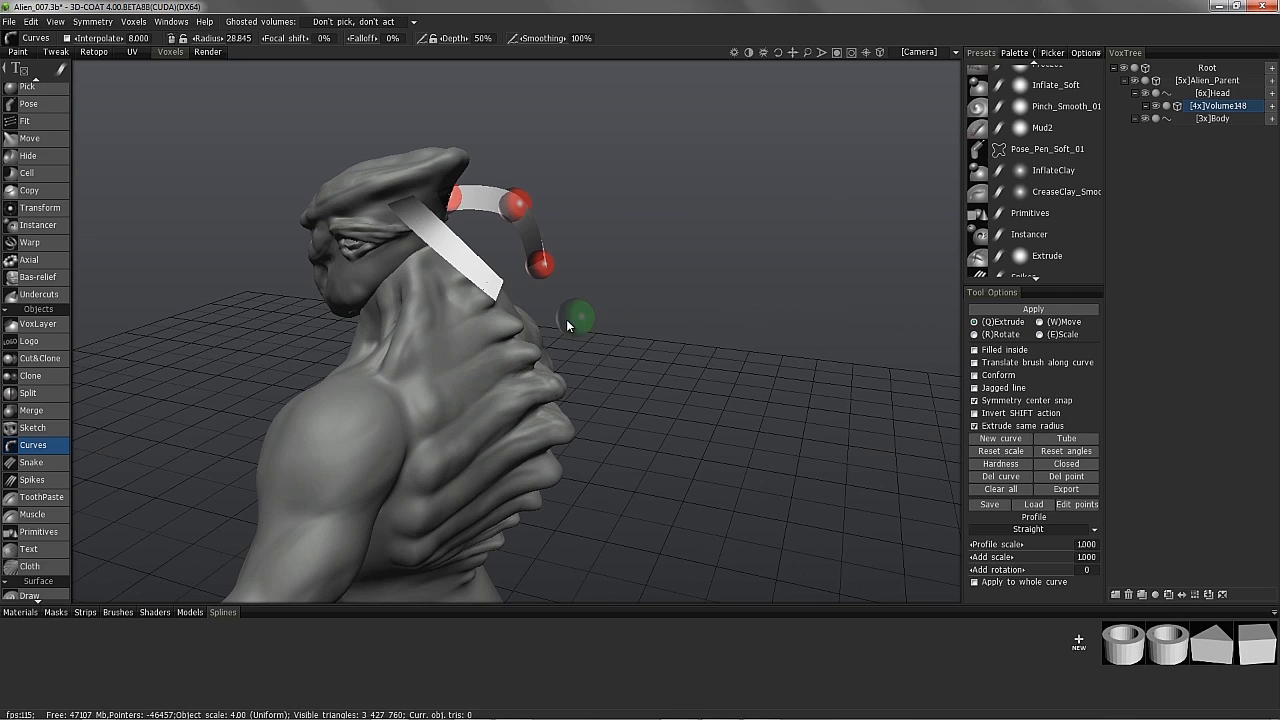
{"action": "right_click_drag", "start_coordinate": [553, 315], "coordinate": [540, 312]}
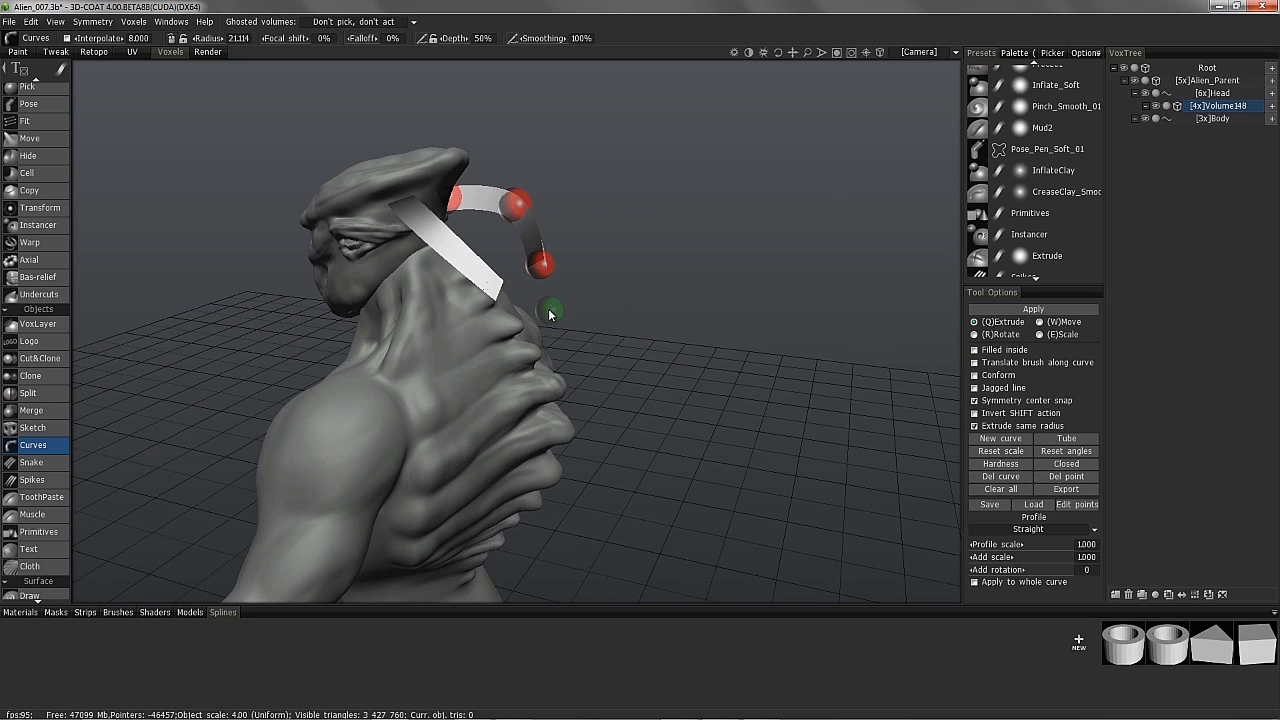
{"action": "left_click", "coordinate": [553, 315]}
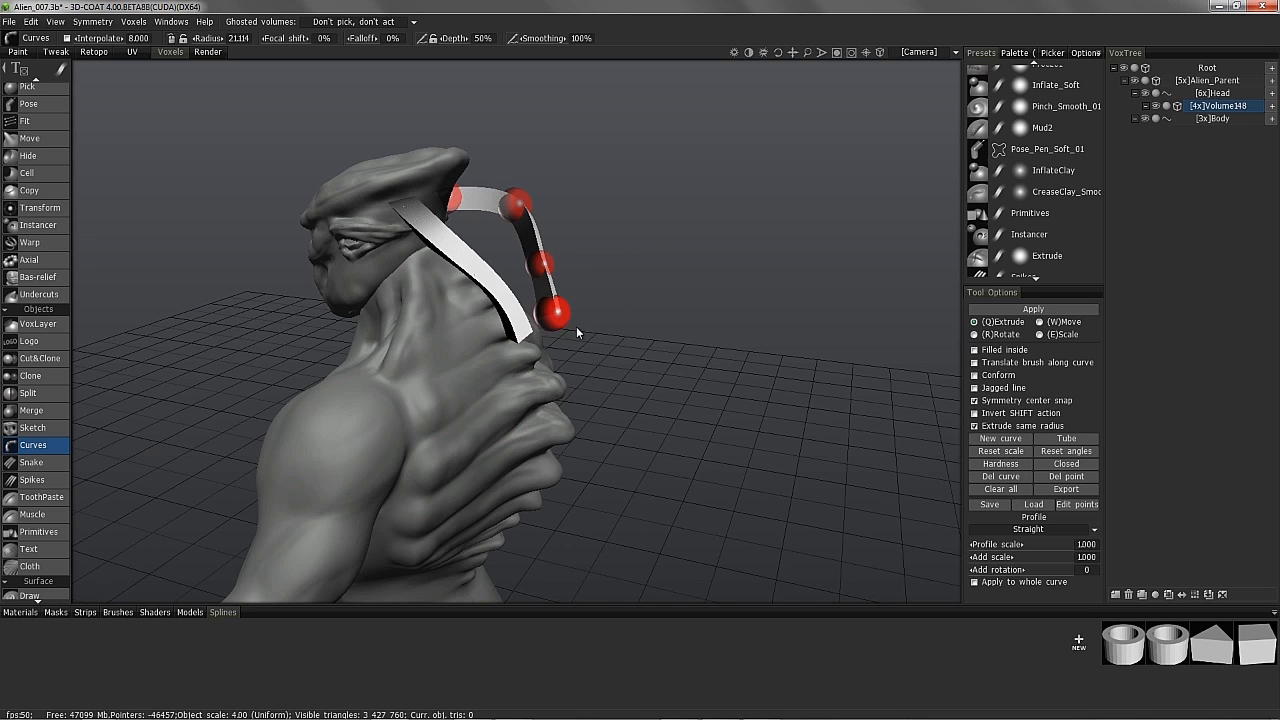
Taper the curve with a fifth end point at a radius of about 8, and enlarge its second and third points.
{"action": "left_click_drag", "start_coordinate": [630, 381], "coordinate": [234, 270]}
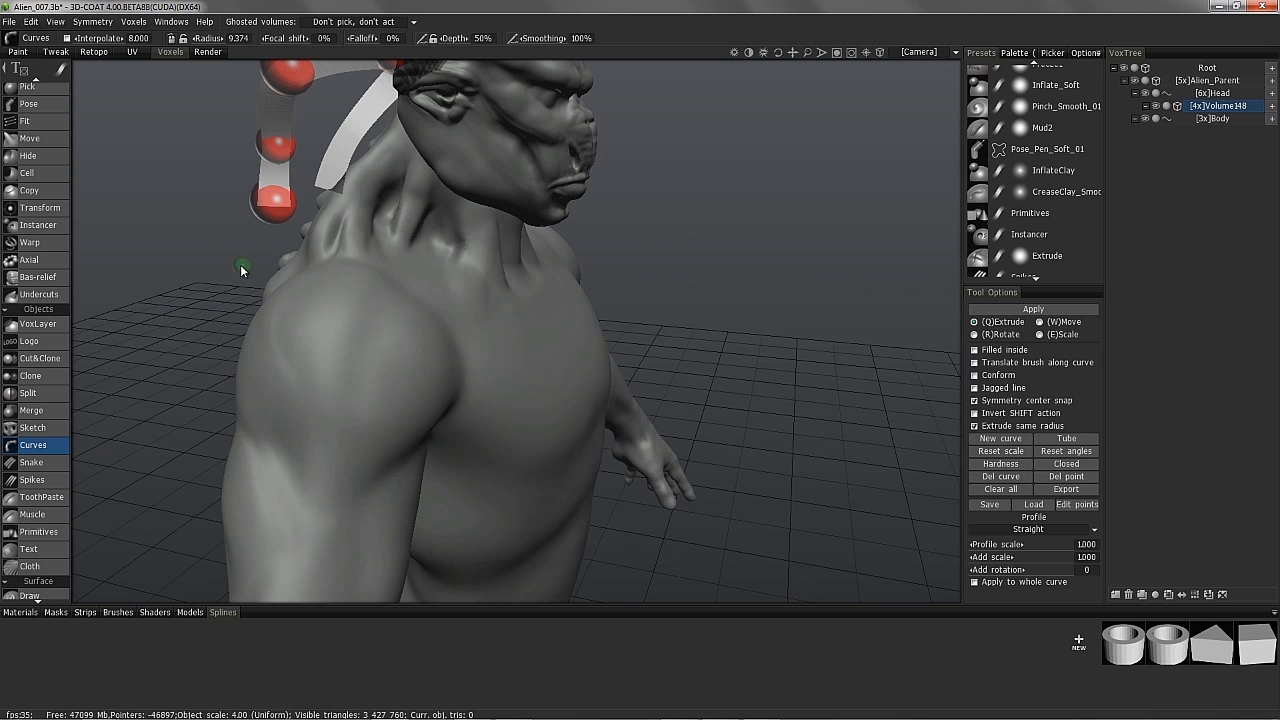
{"action": "left_click_drag", "start_coordinate": [240, 272], "coordinate": [569, 307]}
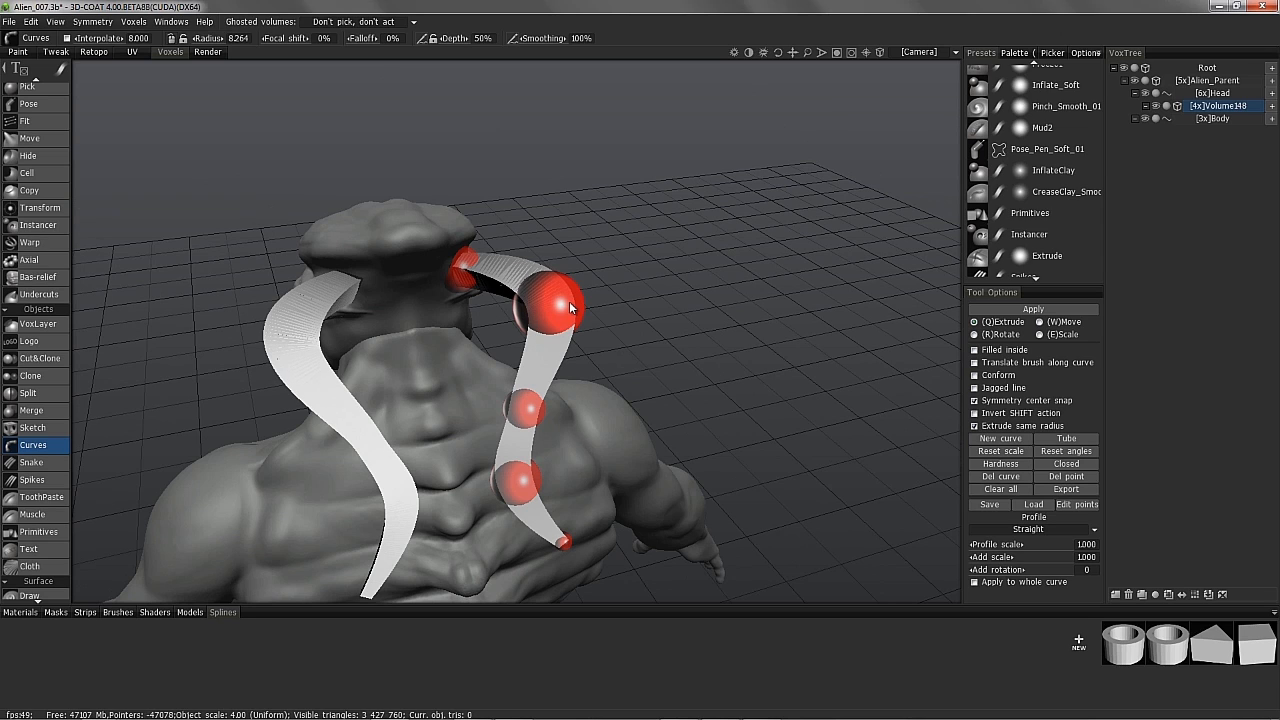
{"action": "left_click_drag", "start_coordinate": [522, 408], "coordinate": [610, 413]}
Move the curve's third point slightly down and inward toward the back.
{"action": "left_click_drag", "start_coordinate": [386, 271], "coordinate": [413, 467], "text": "alt"}
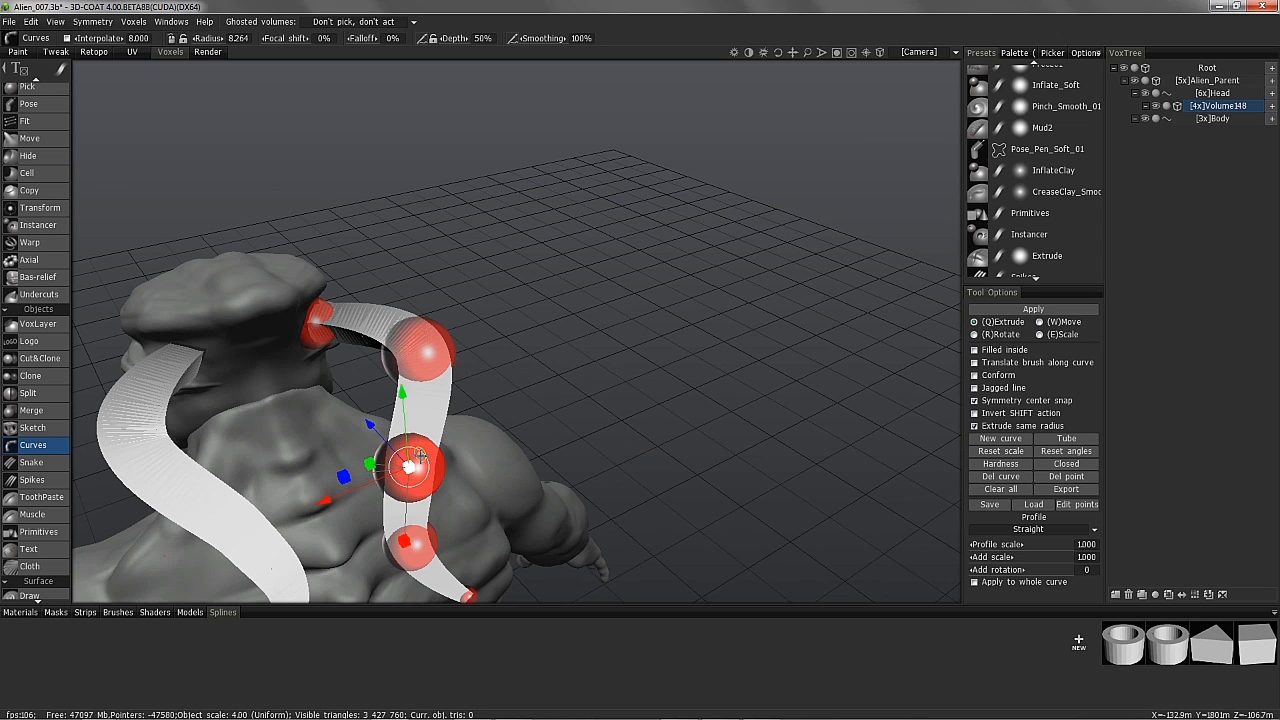
{"action": "left_click_drag", "start_coordinate": [421, 454], "coordinate": [425, 452]}
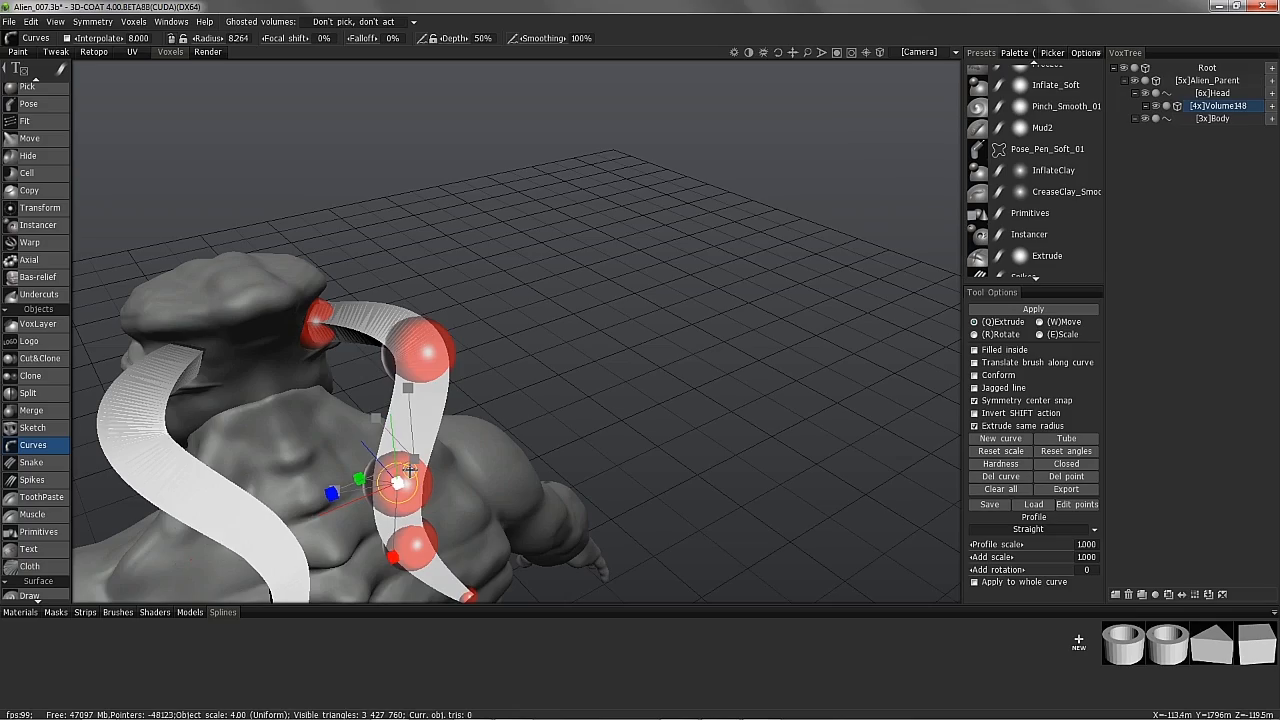
{"action": "left_click_drag", "start_coordinate": [627, 342], "coordinate": [571, 313], "text": "alt"}
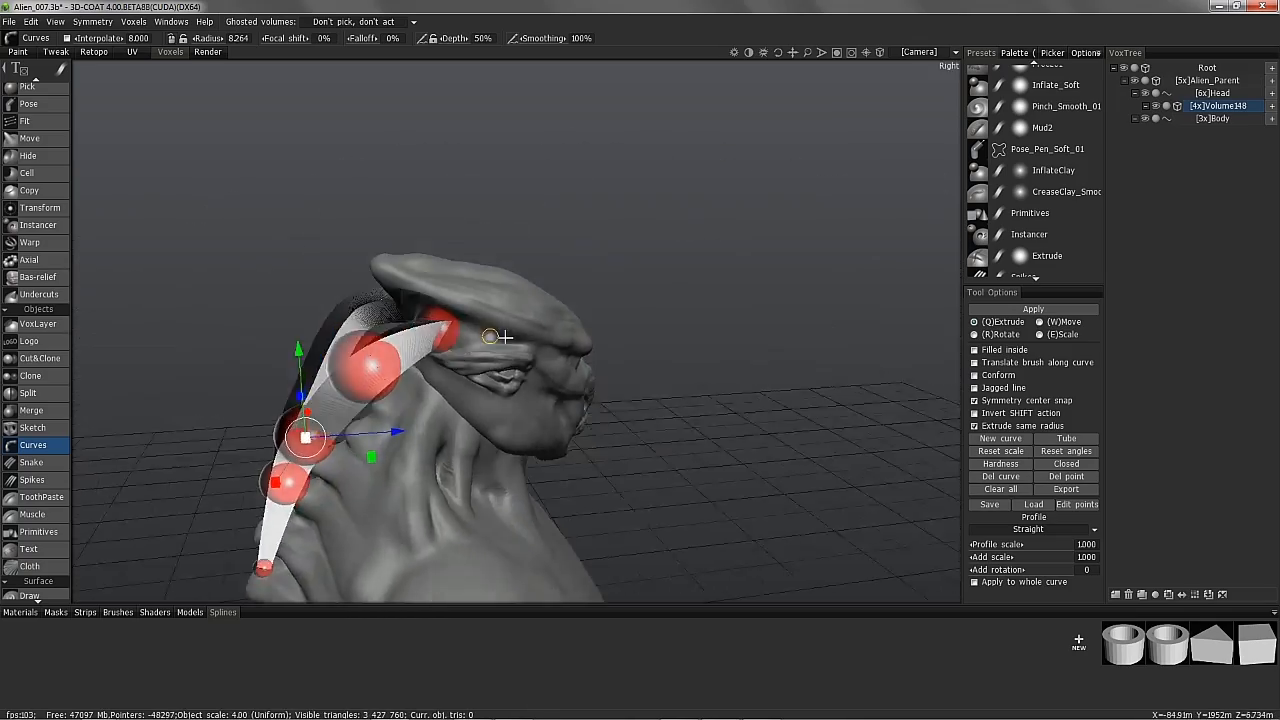